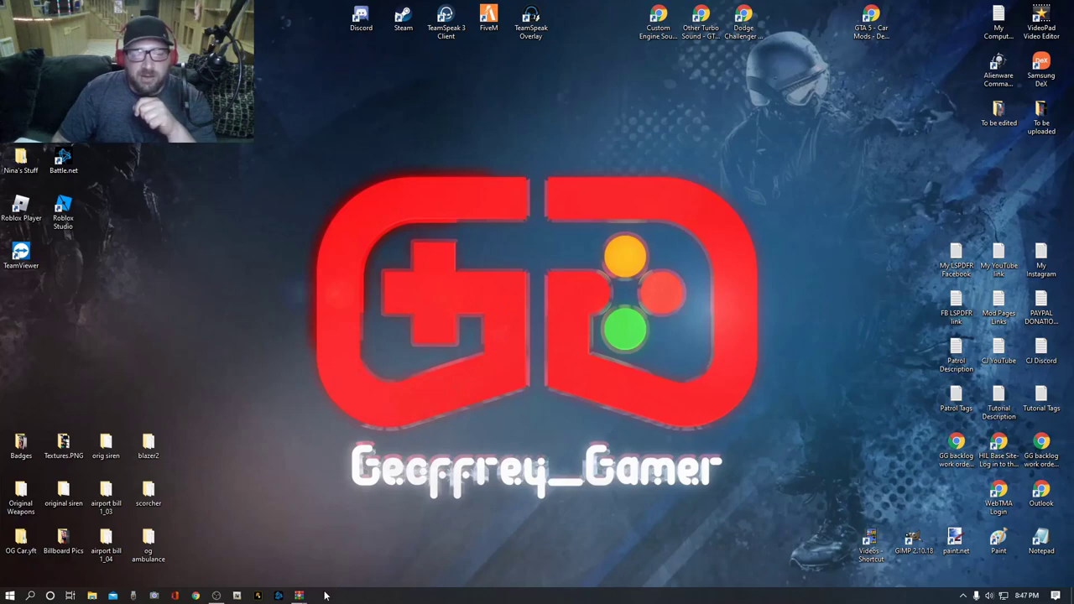
Open the Custom Engine Sound - V8 Supercharger mod page from its desktop shortcut and download the mod
mouse_move(299, 595)
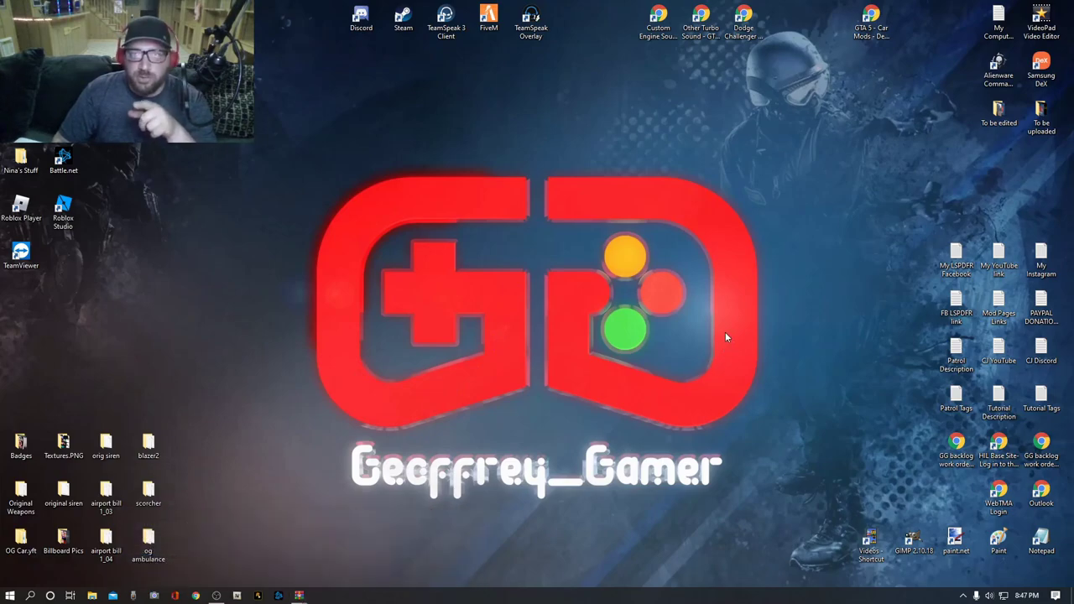
left_click(662, 25)
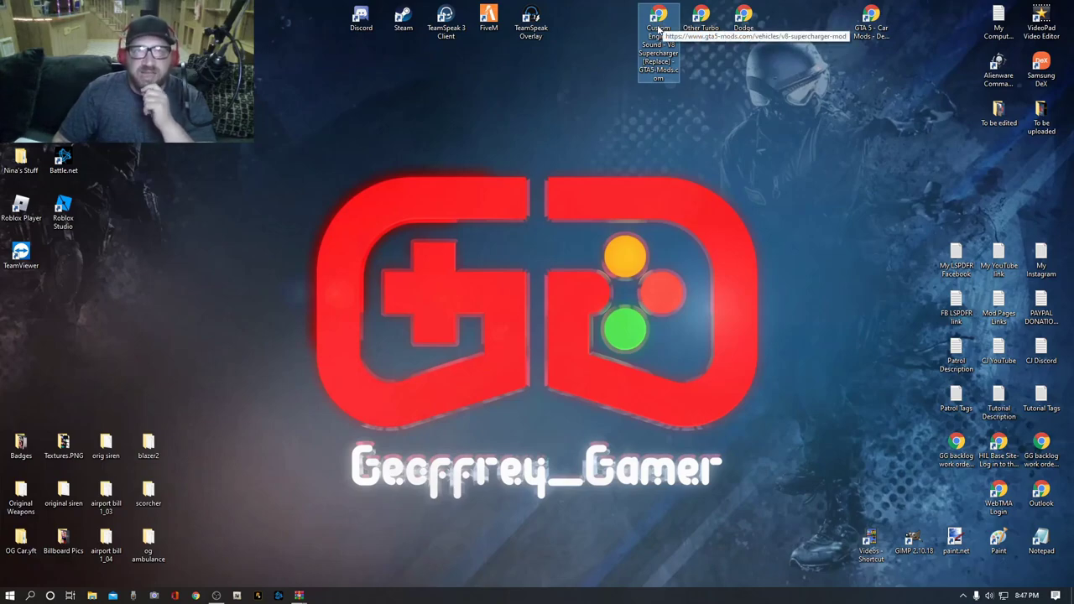
double_click(661, 30)
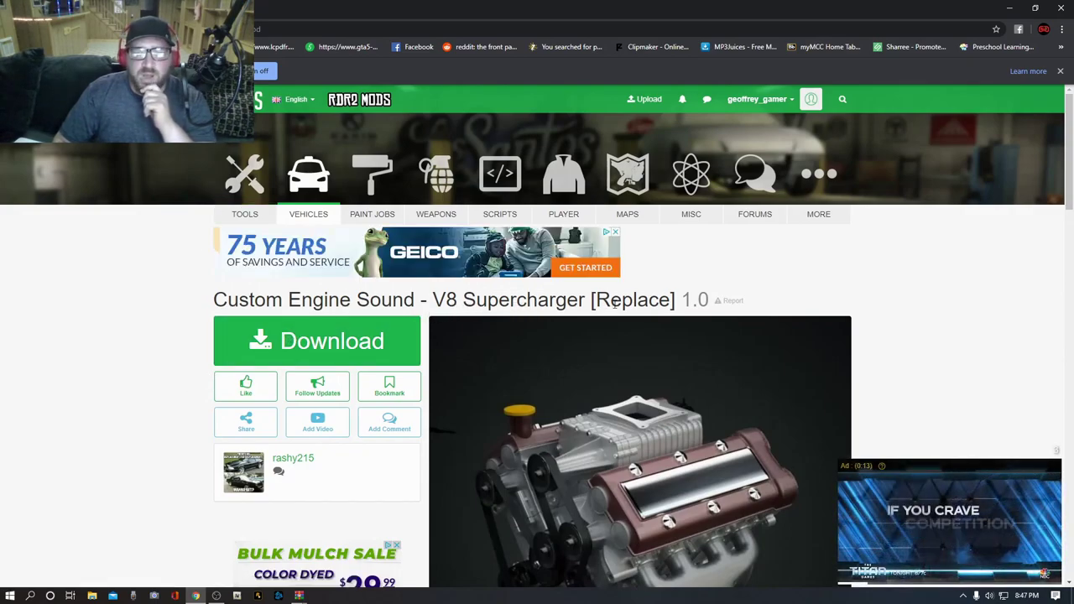
scroll(457, 283, "down", 1)
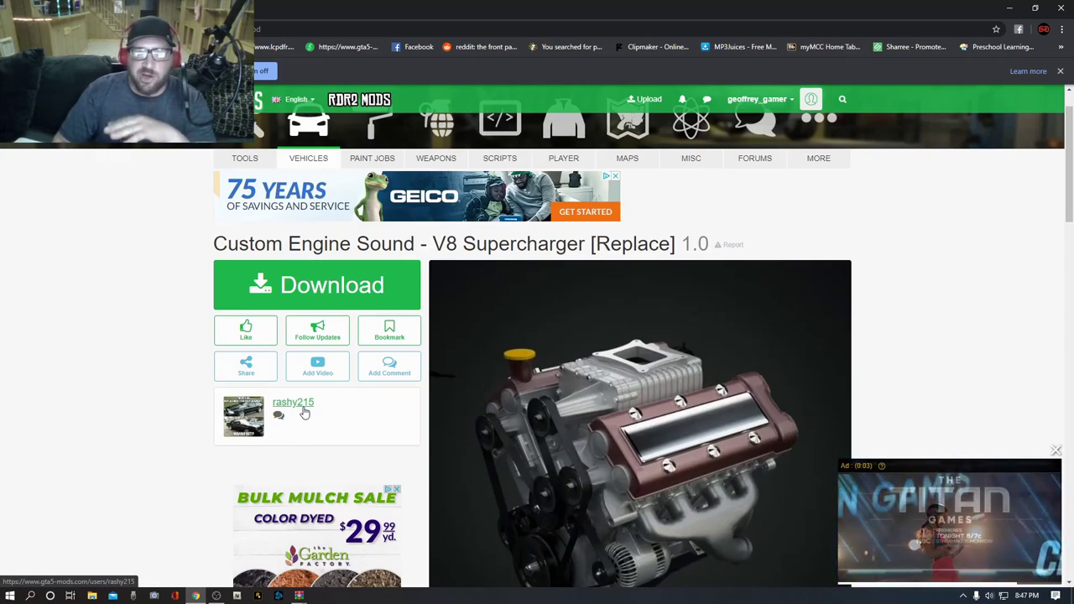
scroll(467, 425, "down", 1)
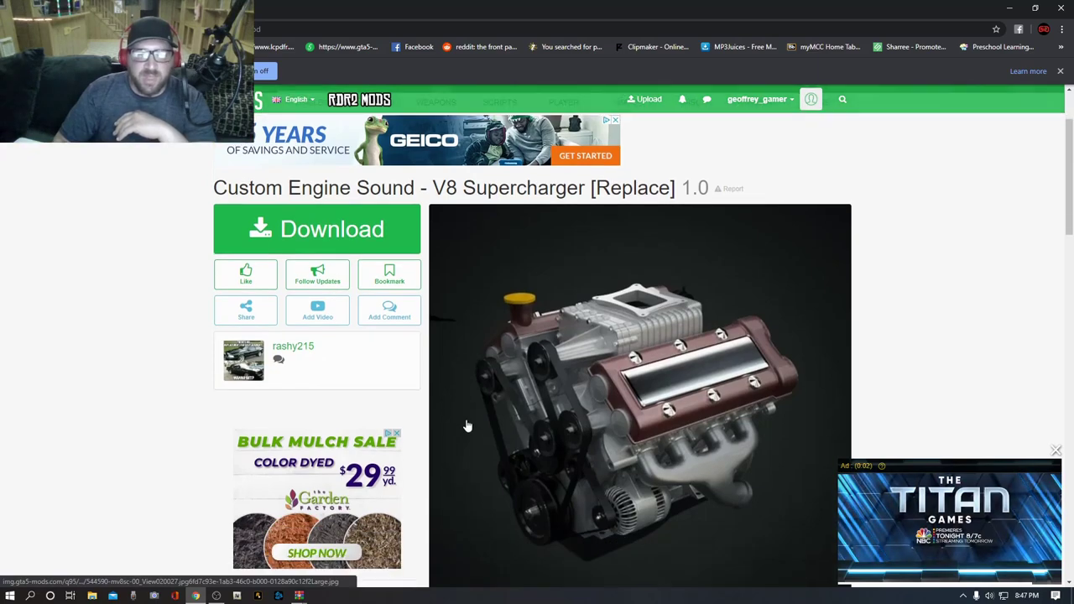
left_click(317, 235)
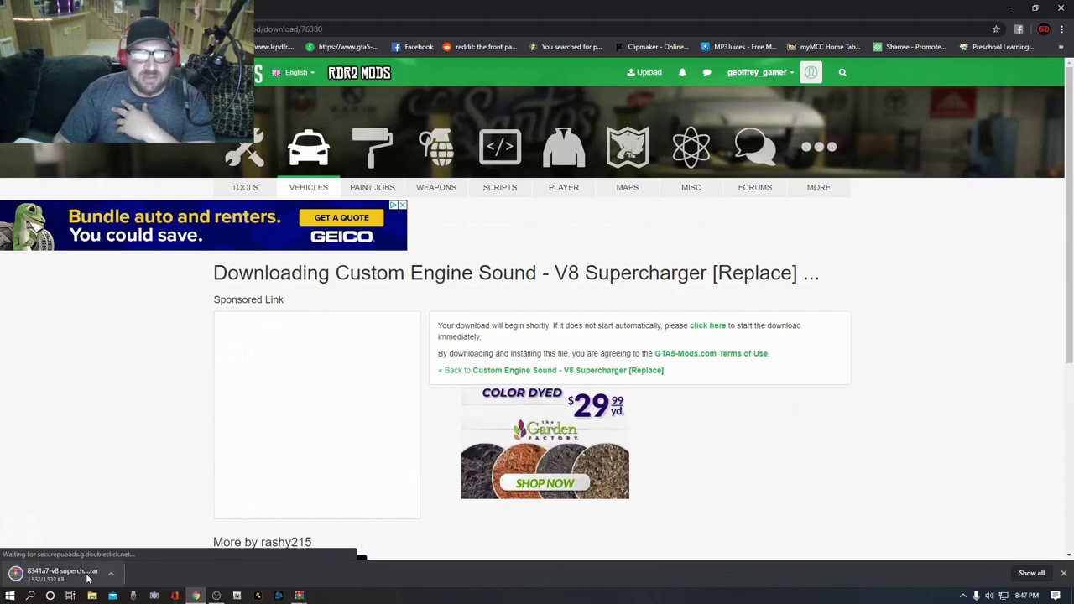
Open the downloaded V8 supercharger archive in WinRAR to check its contents, and close the archive and the browser
left_click(115, 577)
left_click(115, 577)
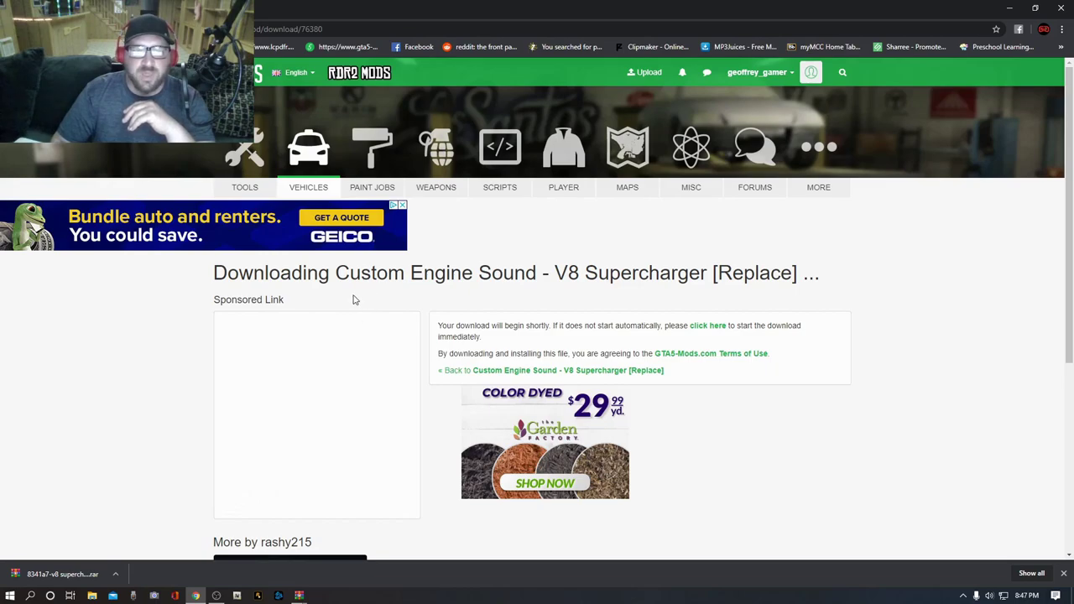
left_click(116, 575)
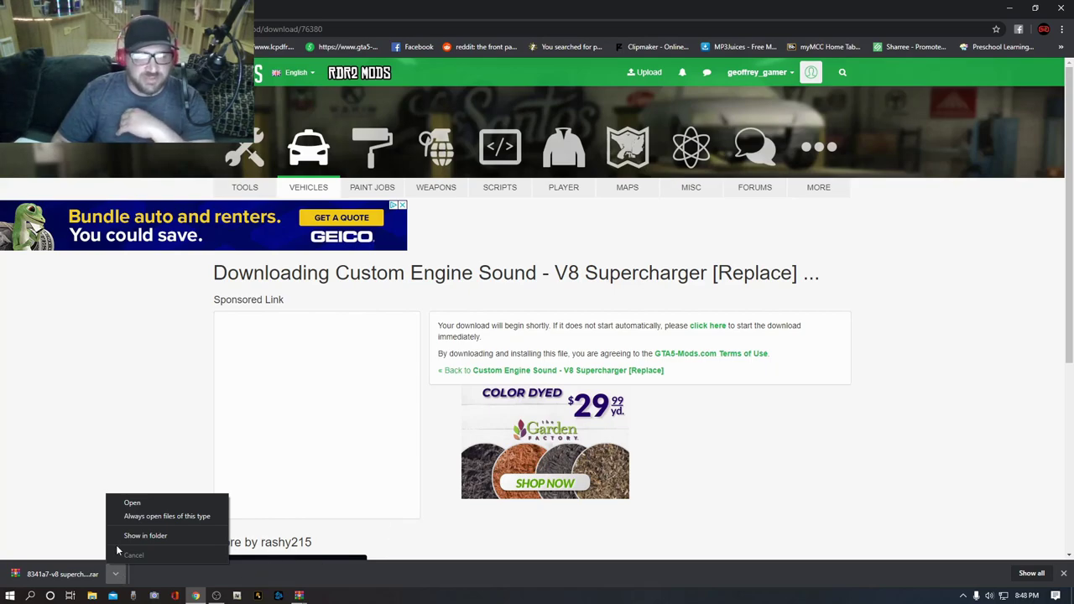
left_click(157, 503)
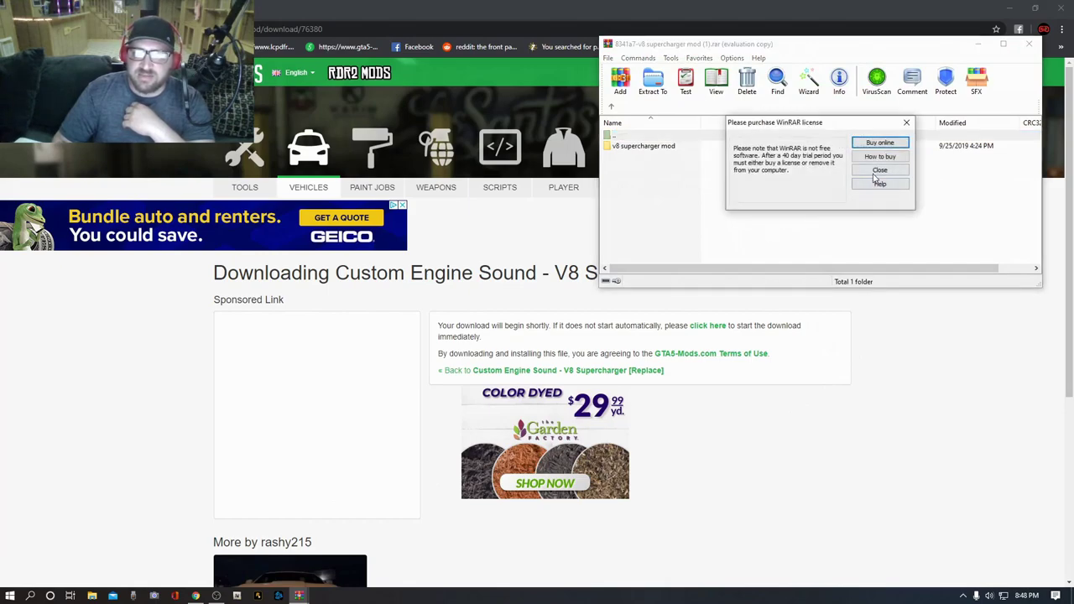
left_click(875, 173)
left_click(1029, 44)
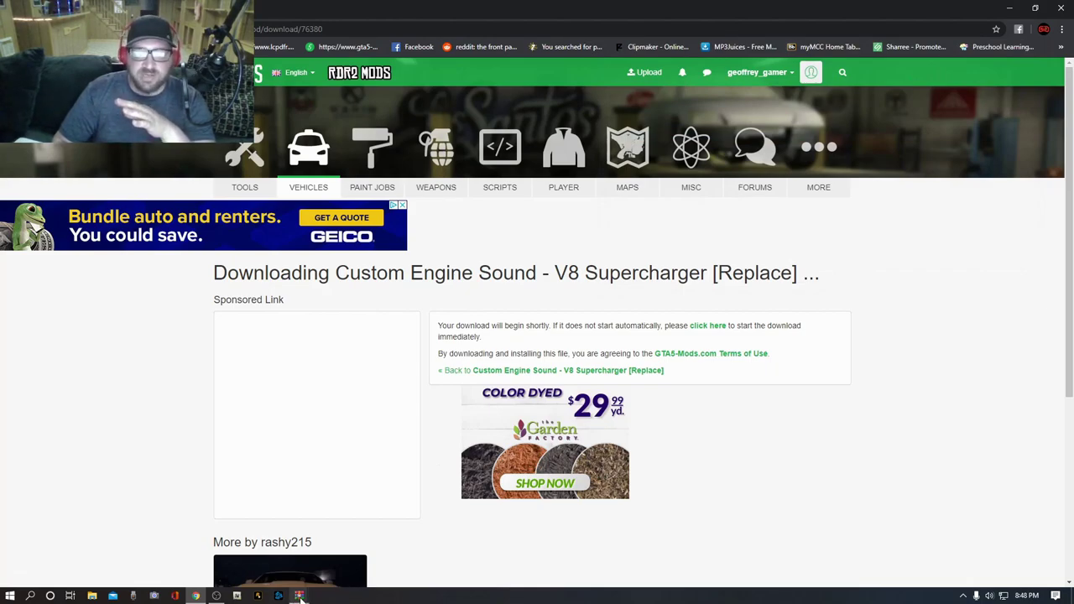
mouse_move(299, 600)
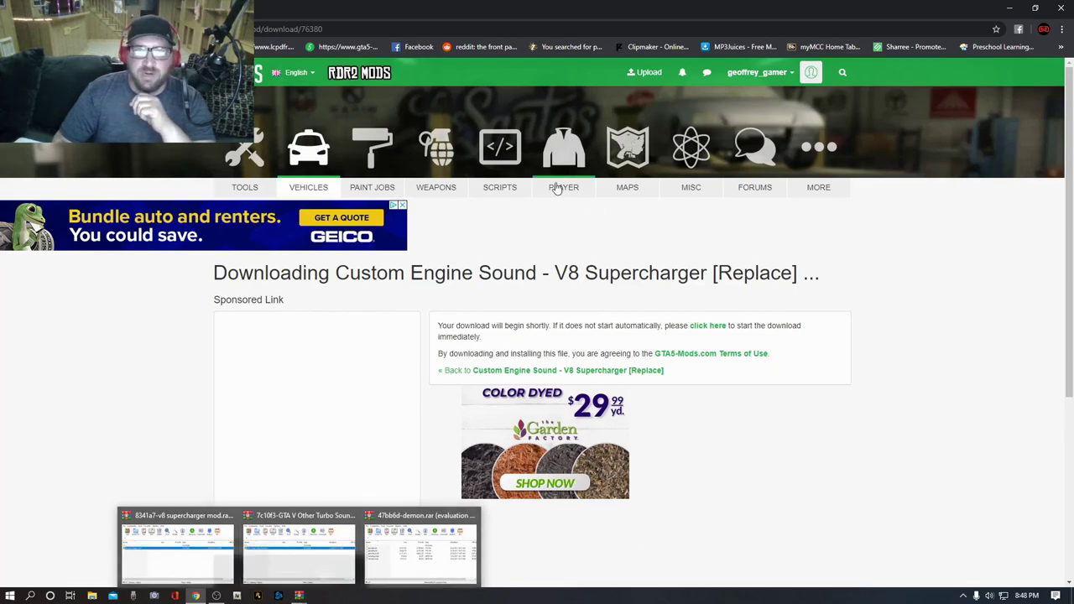
key("alt+Left")
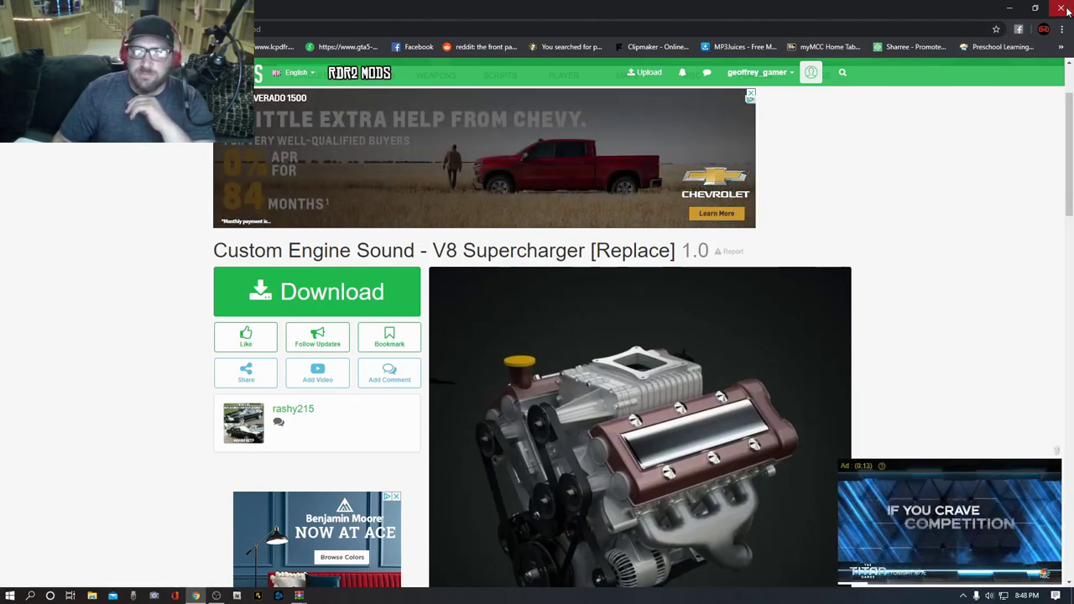
left_click(1064, 9)
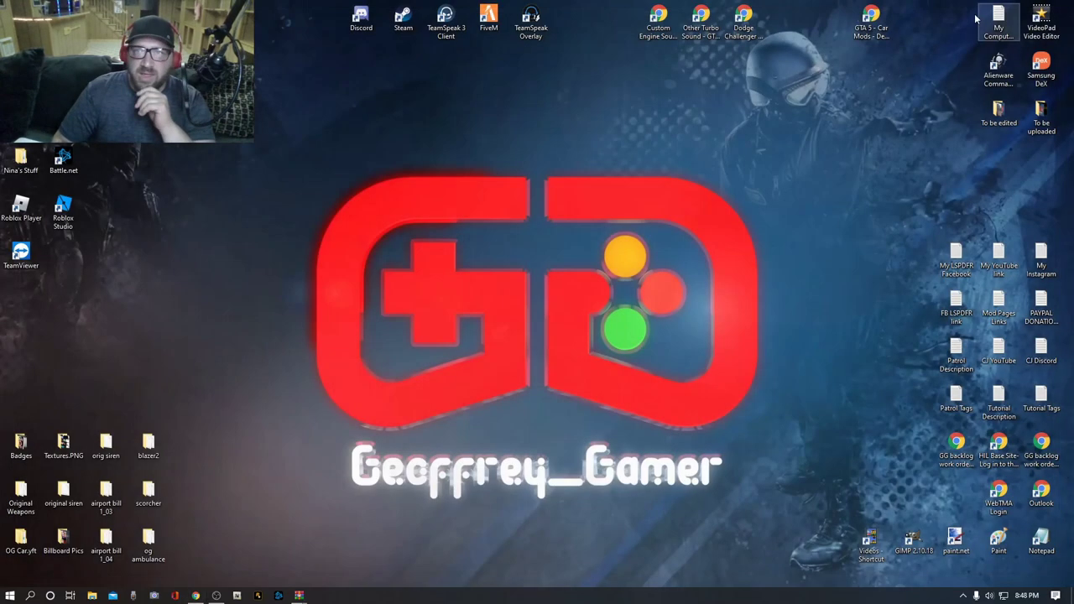
Open the Other Turbo Sound mod page from its desktop shortcut and go to the preview videos
left_click(702, 27)
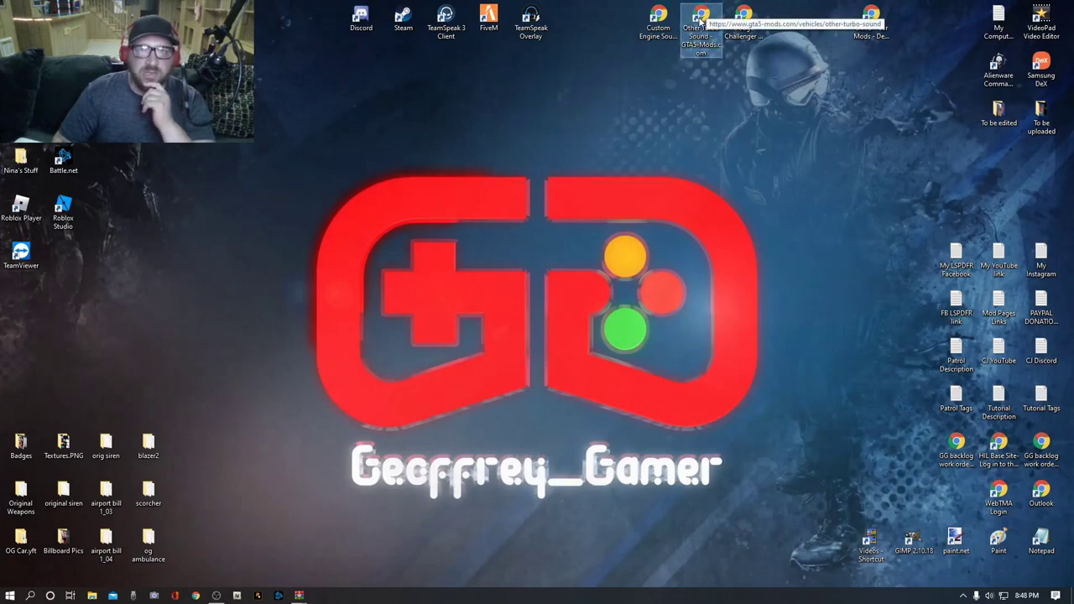
double_click(701, 18)
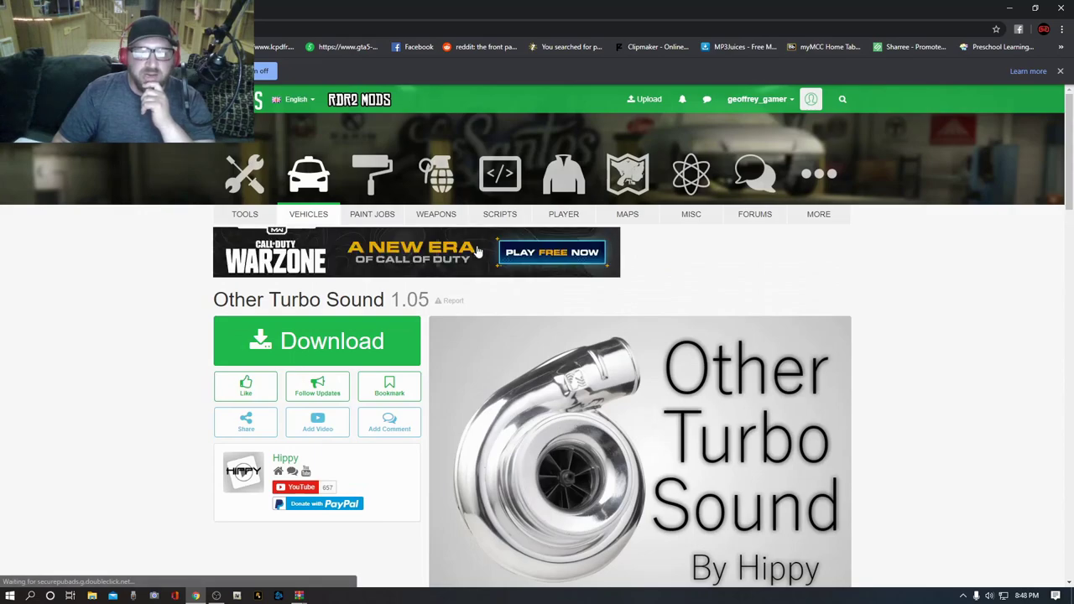
scroll(475, 247, "down", 1)
scroll(477, 247, "down", 2)
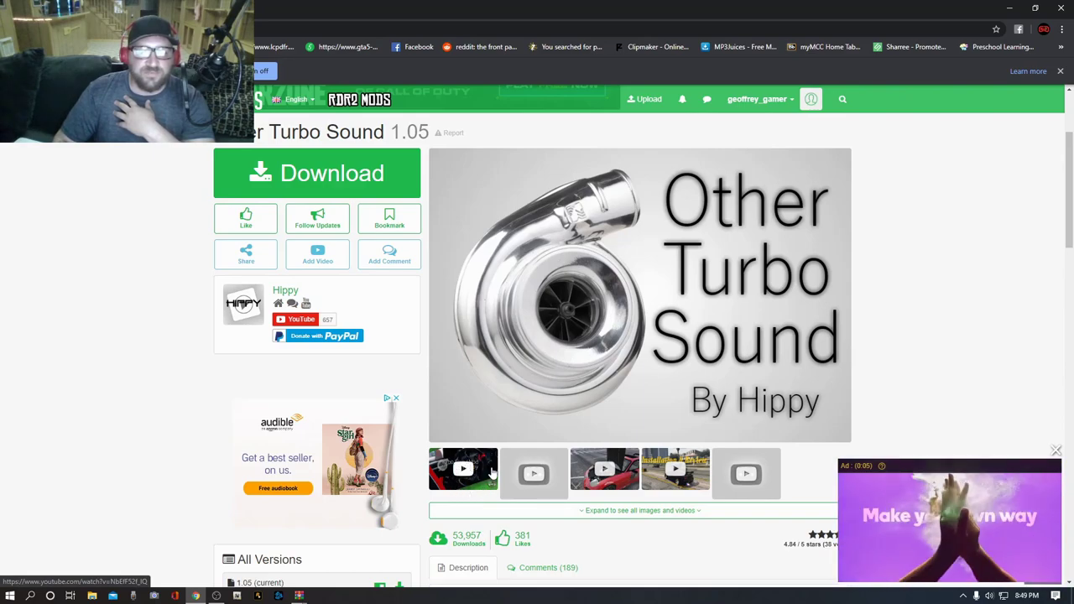
Play the first Other Turbo Sound preview video, skipping ahead to sample several turbo sounds up to about 10:36, and close it
left_click(466, 471)
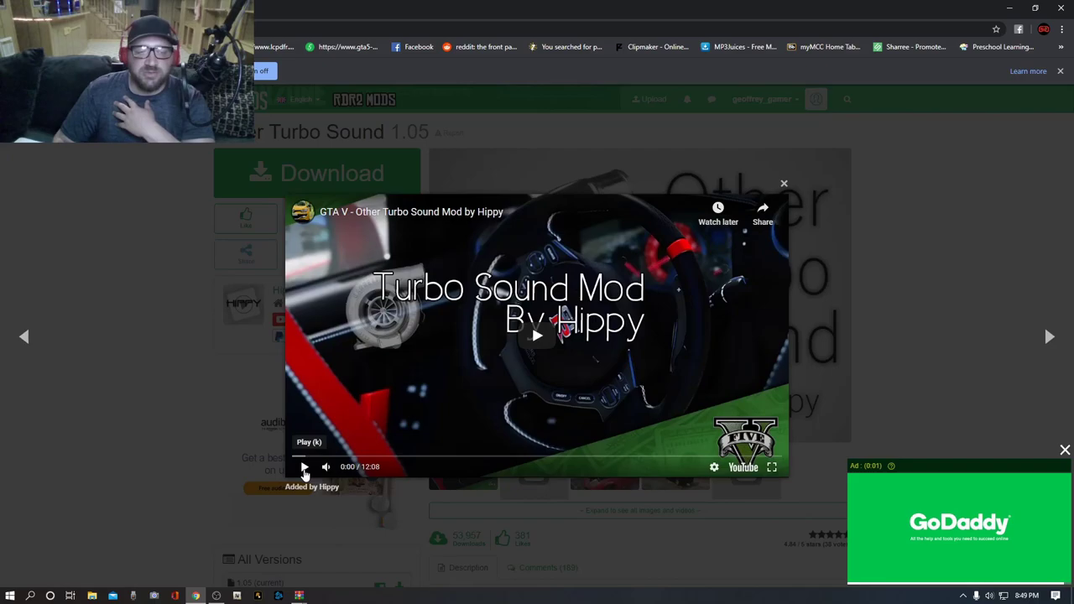
left_click(305, 468)
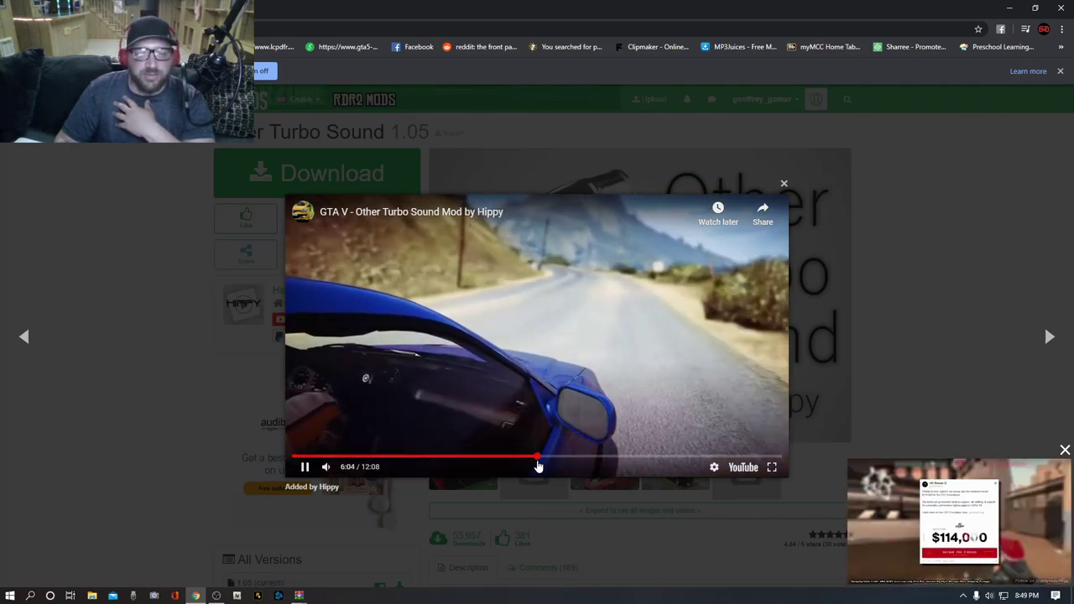
left_click(539, 460)
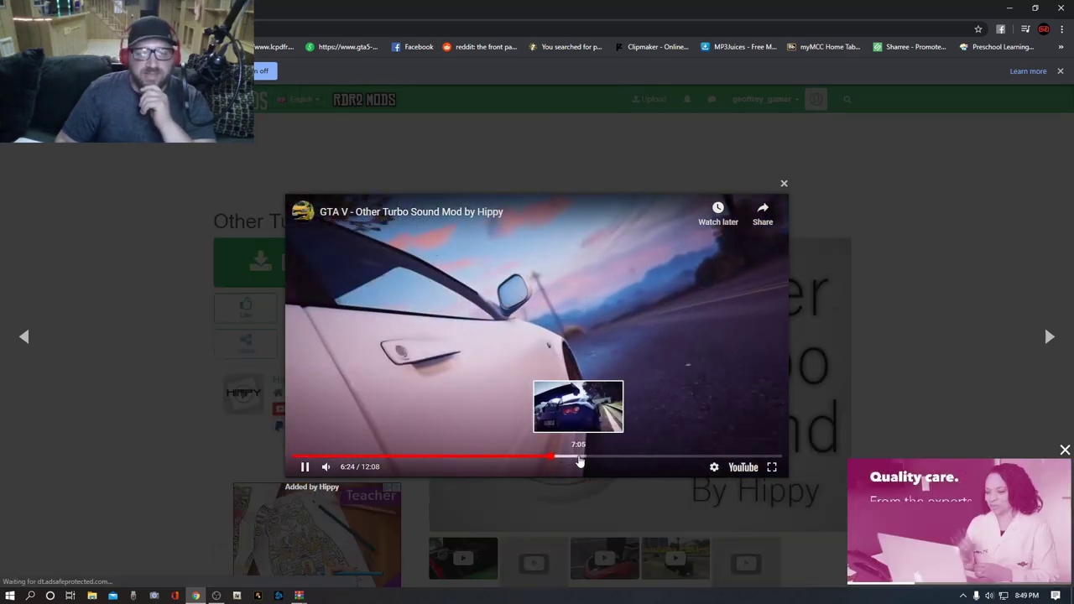
left_click(579, 458)
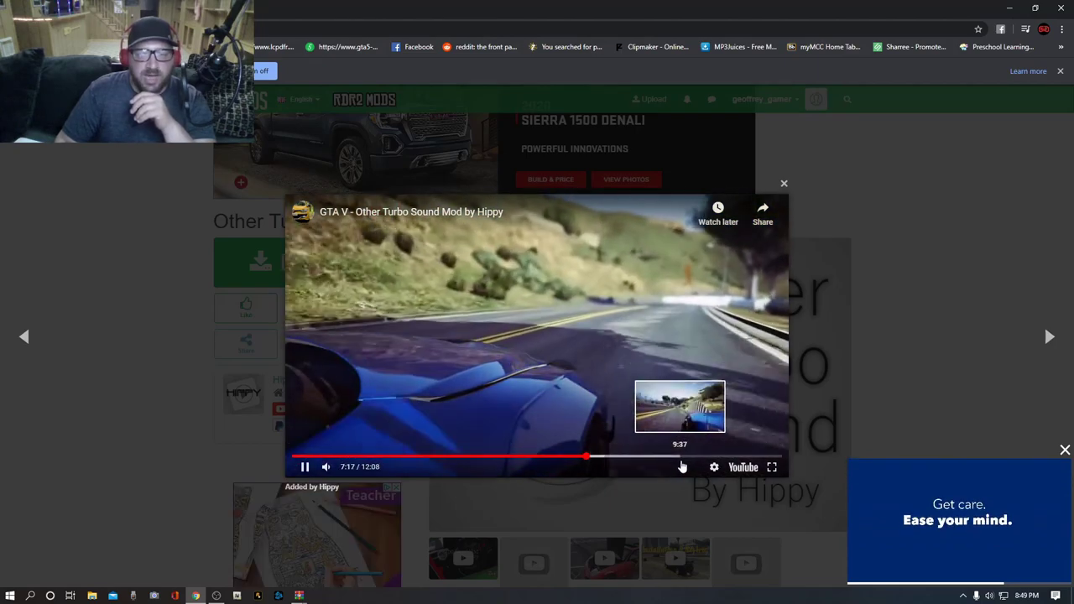
left_click(688, 457)
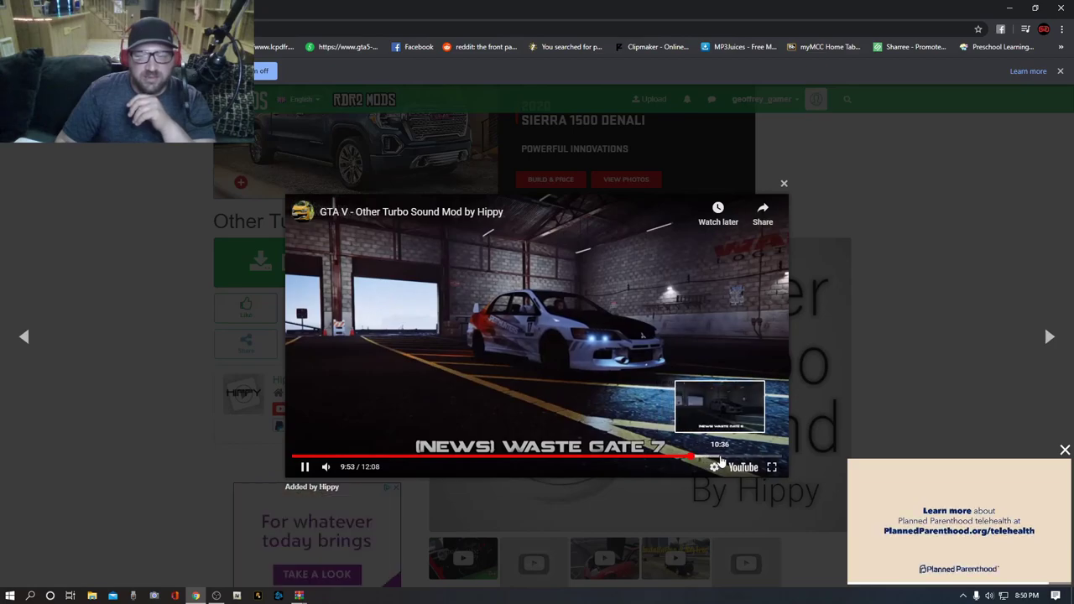
left_click(720, 458)
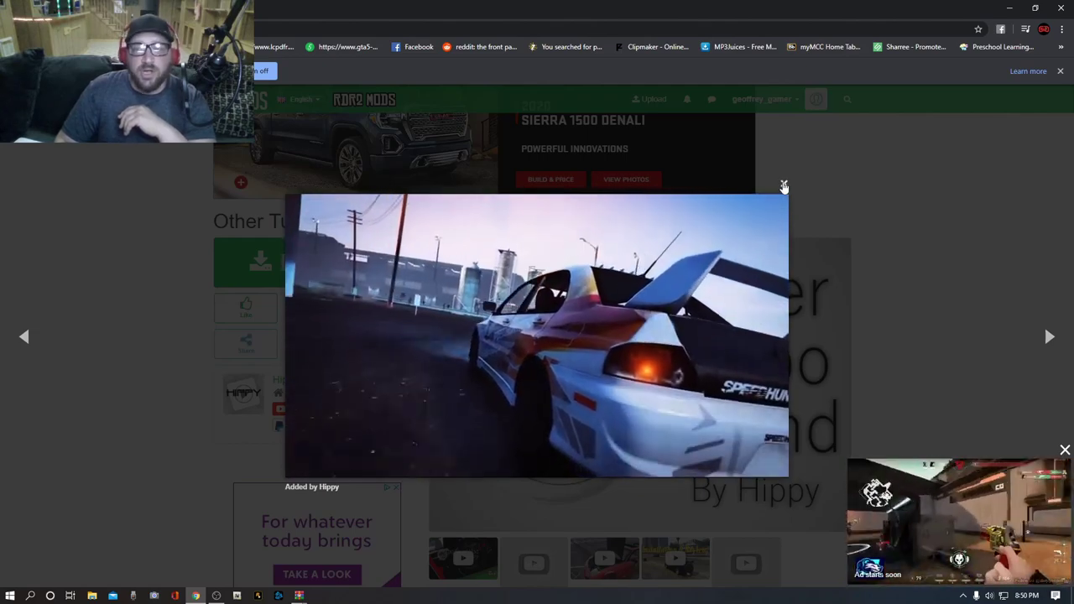
left_click(784, 183)
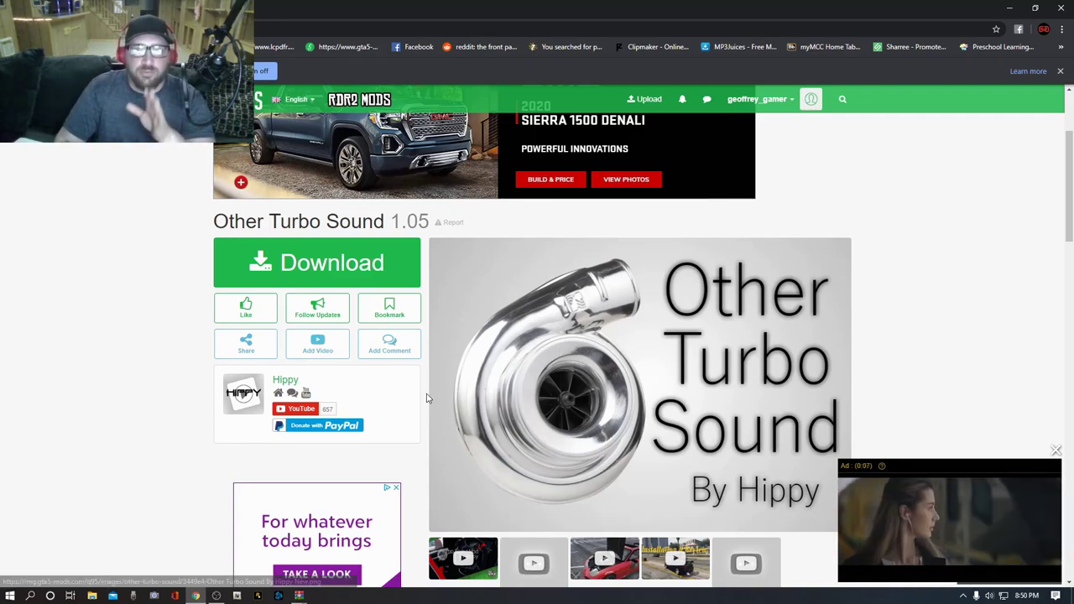
Download the Other Turbo Sound mod and check its archive in WinRAR, closing the archive and browser windows when done
left_click(319, 270)
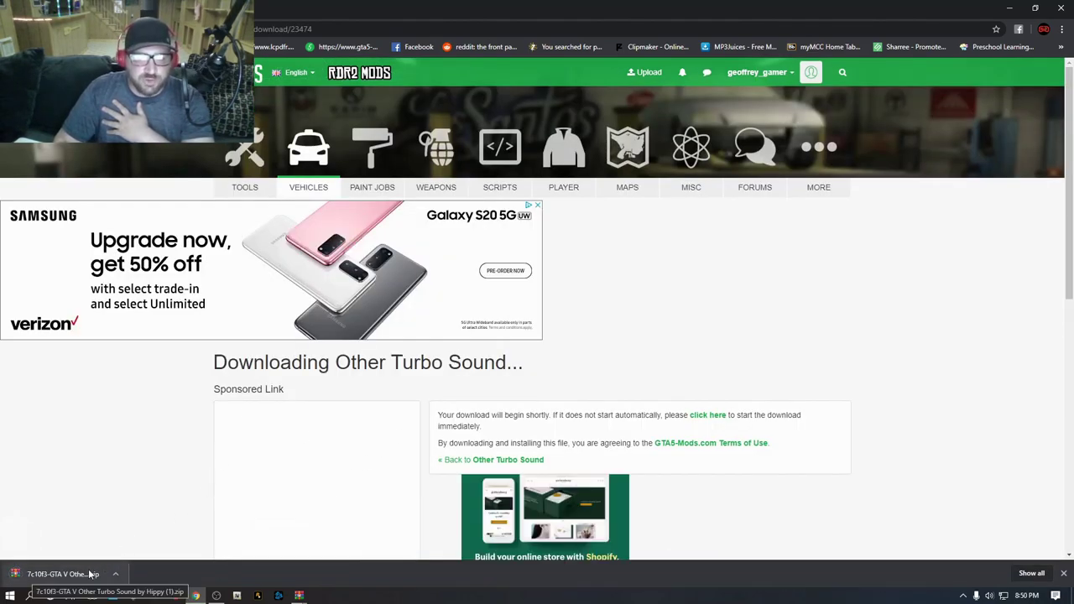
left_click(115, 574)
left_click(133, 504)
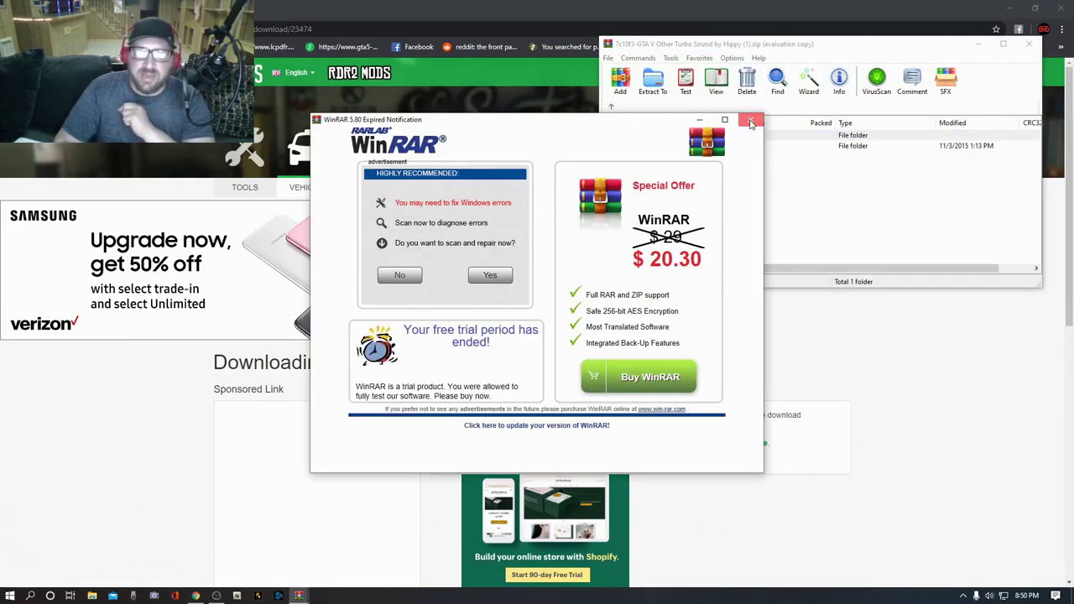
left_click(751, 123)
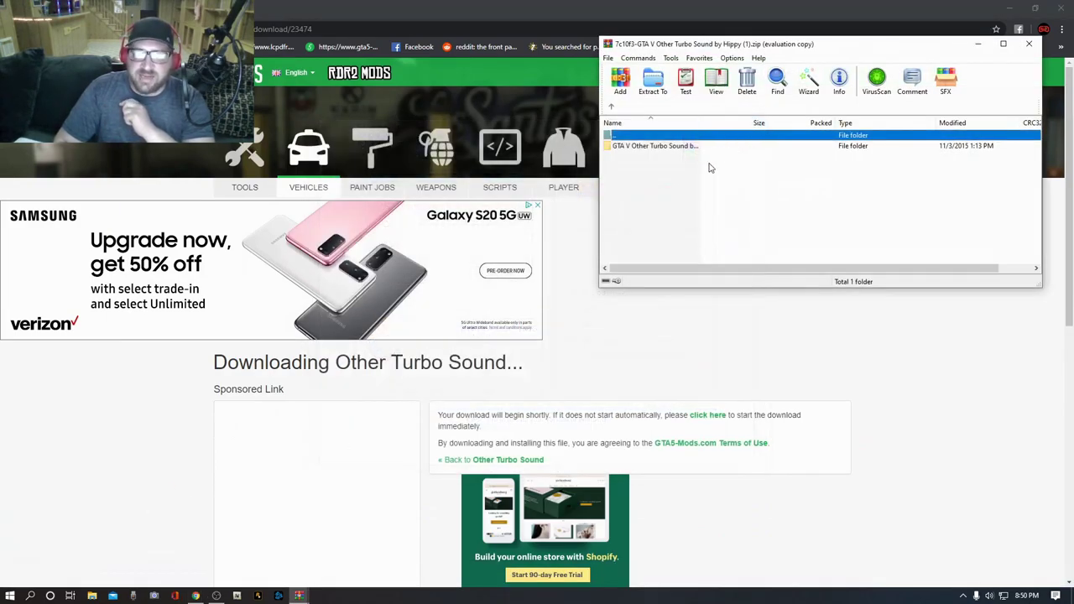
left_click(1032, 45)
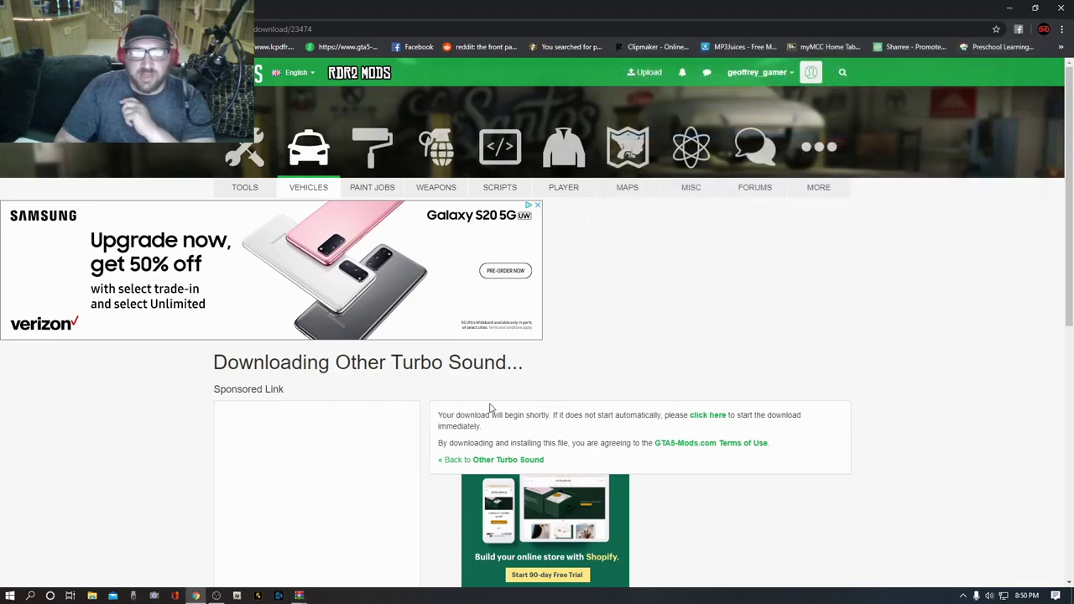
left_click(1060, 8)
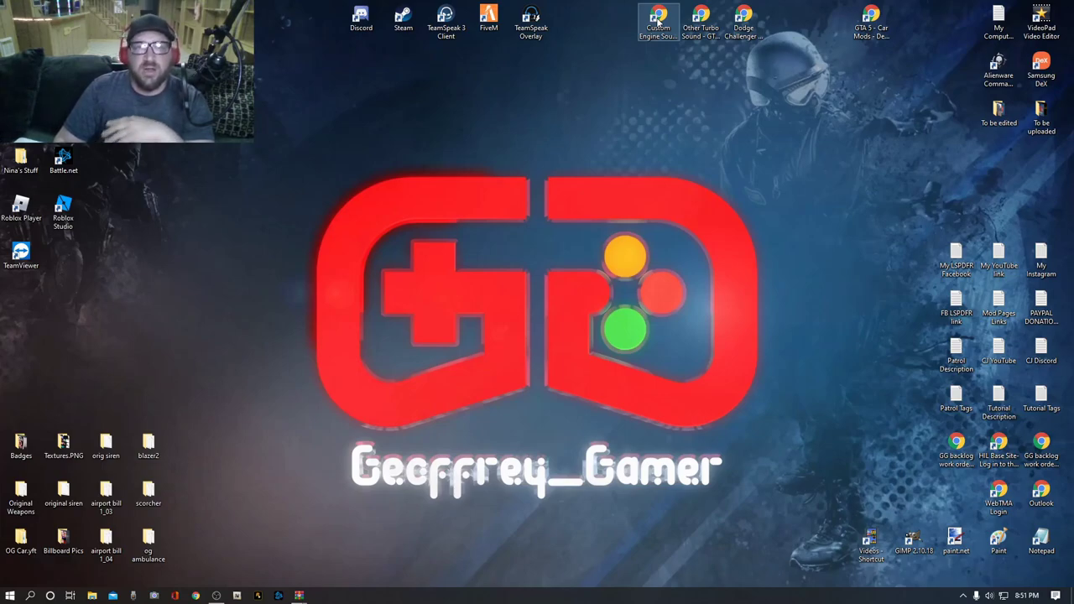
Open the Dodge Challenger Demon SRT 2018 mod page from its desktop shortcut, review its description, and download the mod
left_click(742, 25)
double_click(752, 35)
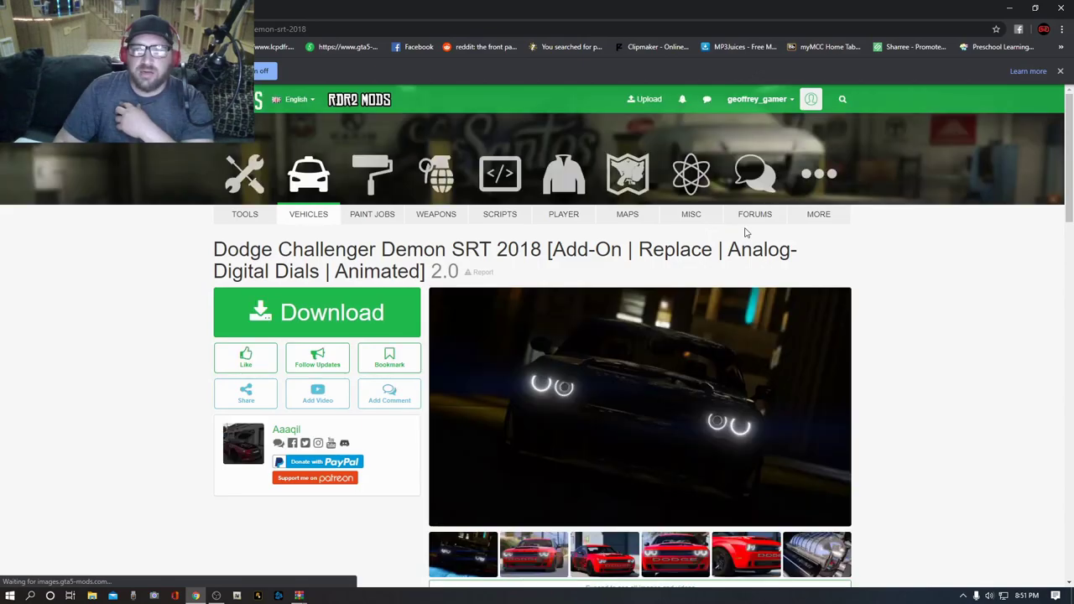
scroll(610, 408, "down", 1)
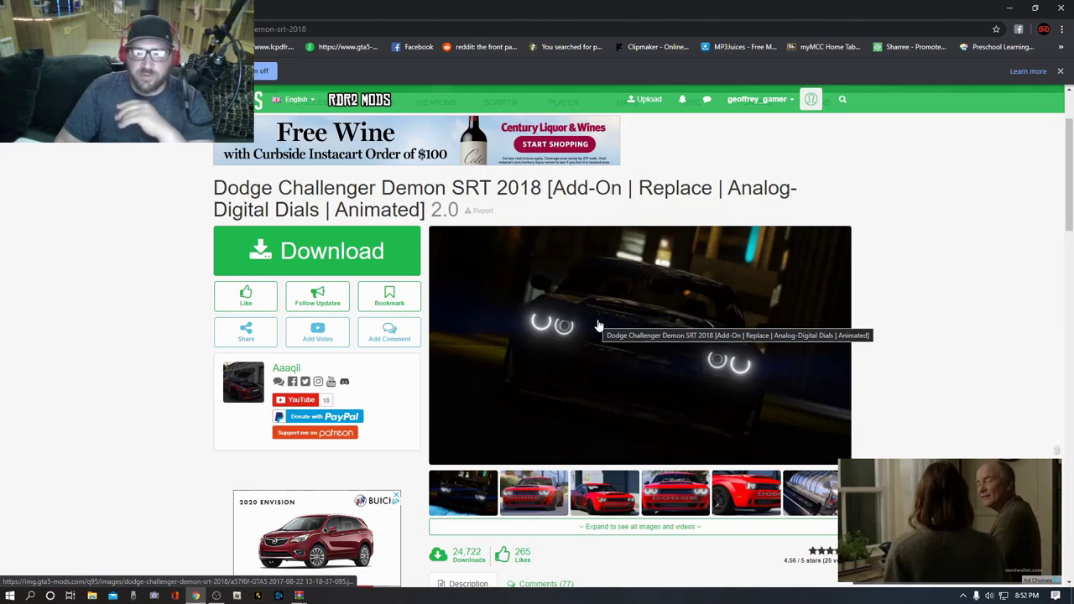
scroll(591, 362, "down", 1)
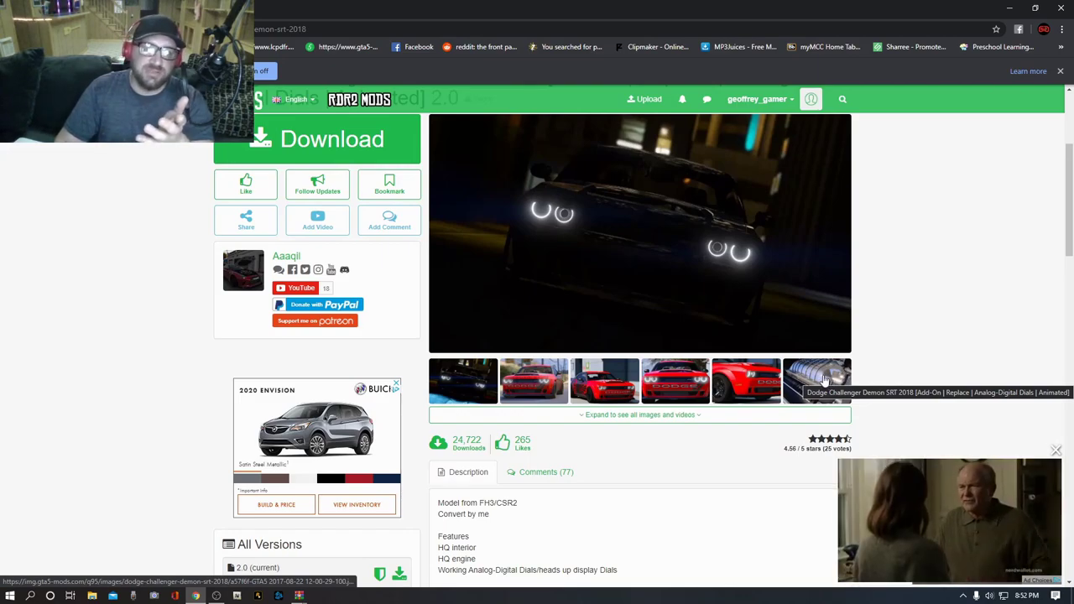
scroll(579, 409, "down", 1)
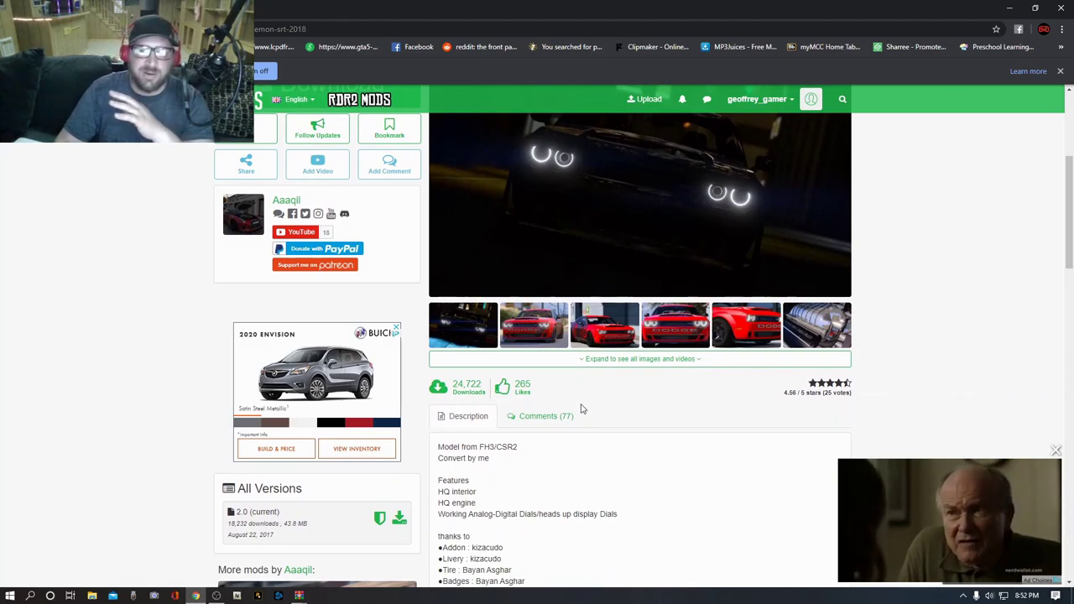
scroll(526, 432, "down", 1)
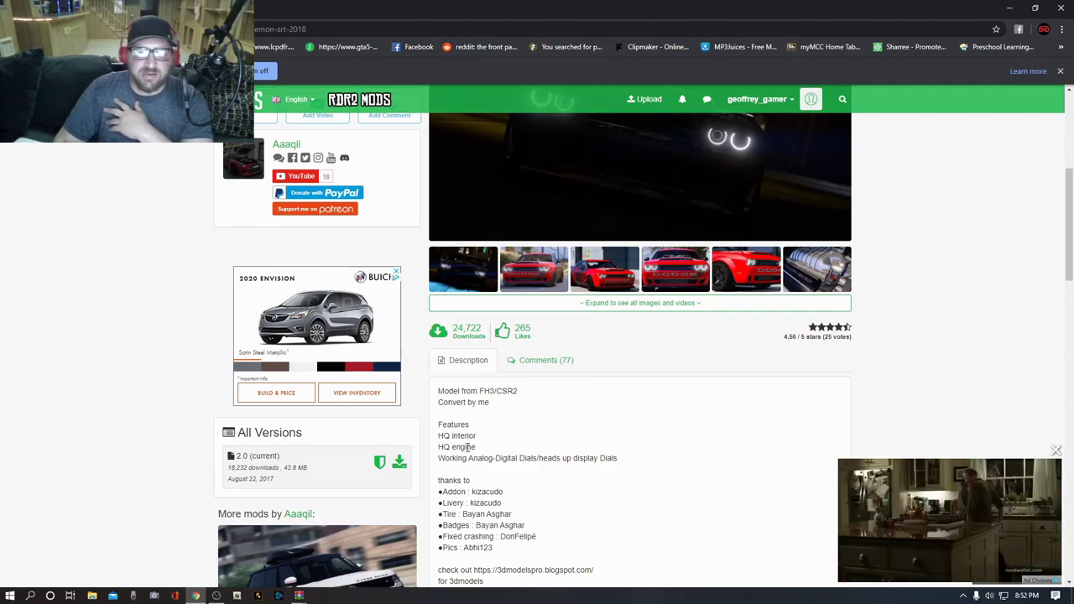
scroll(544, 449, "up", 3)
scroll(544, 451, "up", 2)
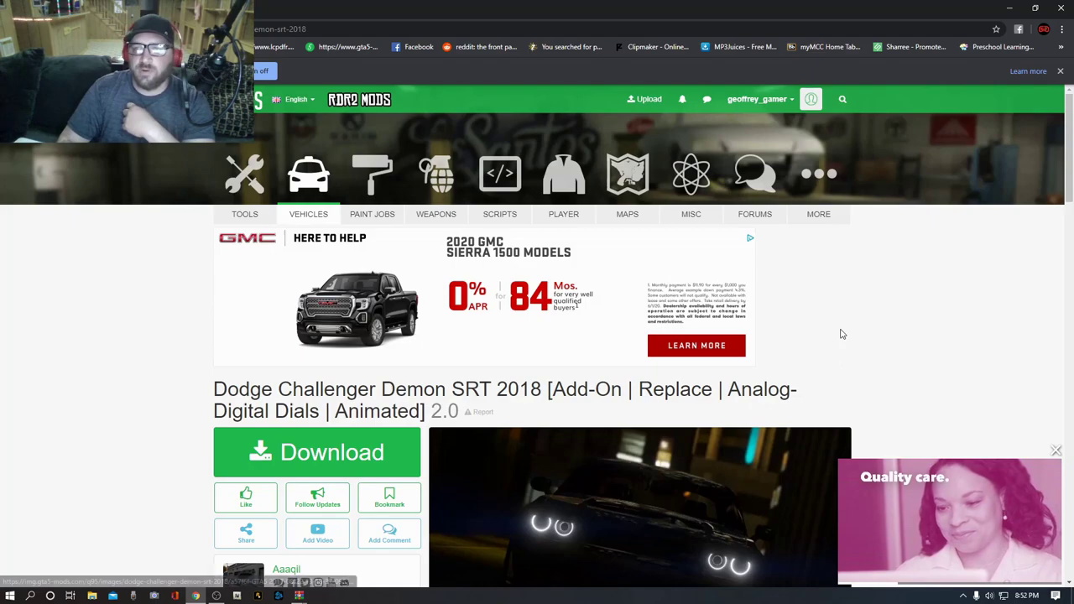
left_click(321, 465)
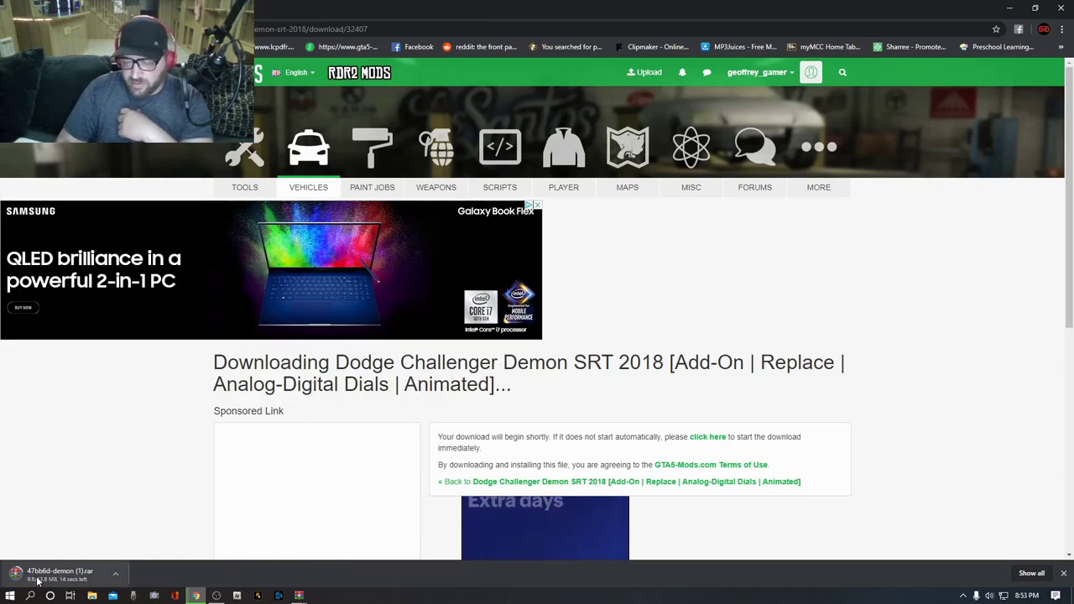
Cancel the repeated download of the Dodge Challenger Demon archive and close the browser window
left_click(115, 573)
left_click(132, 556)
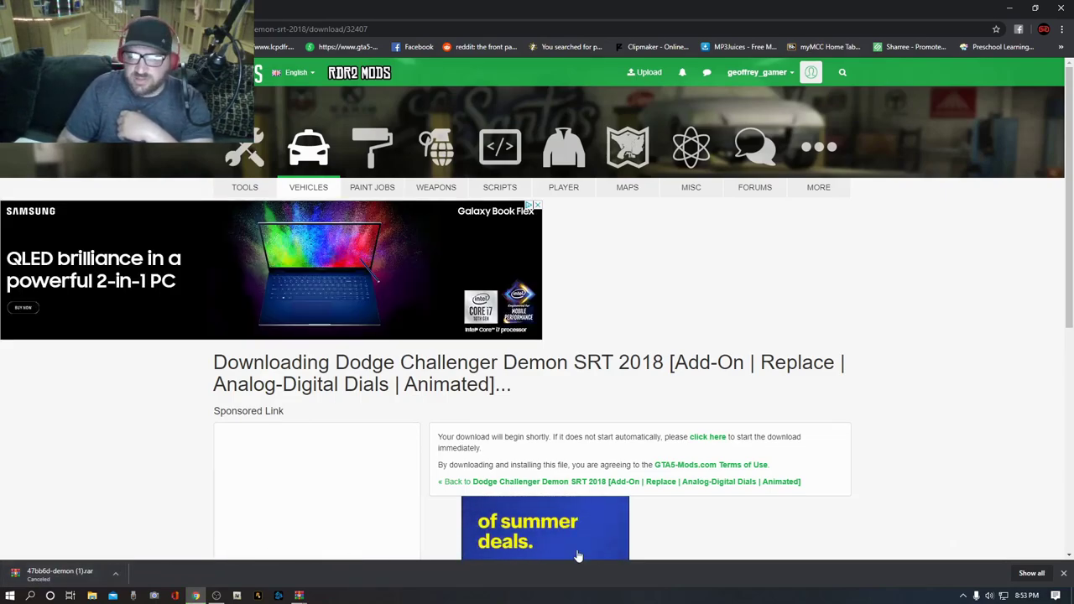
left_click(1065, 574)
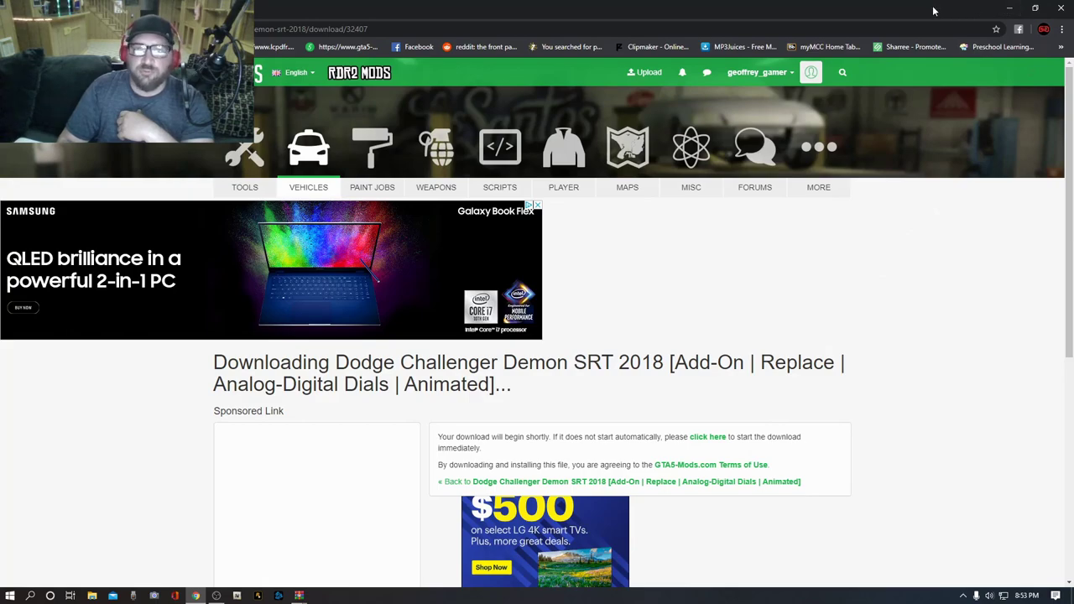
left_click(1057, 10)
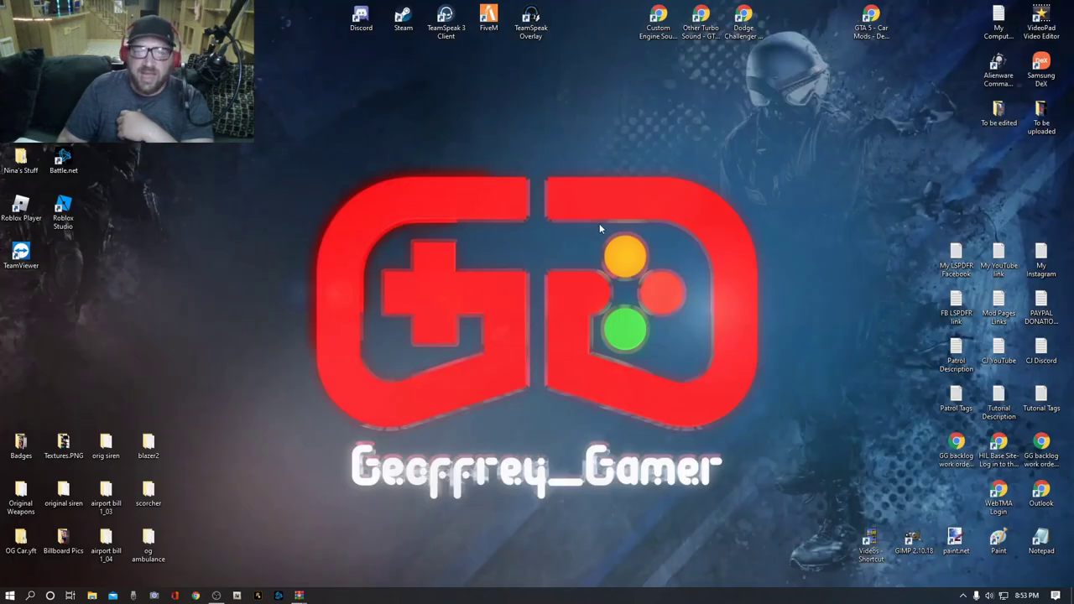
Switch to OpenIV and load the Windows version of Grand Theft Auto V
left_click(237, 596)
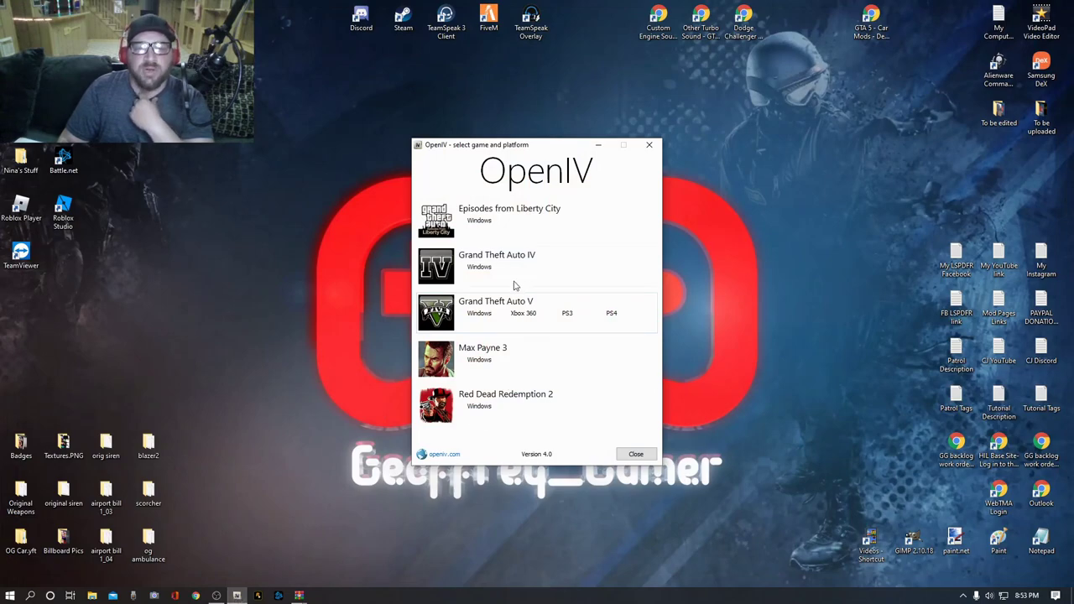
left_click(484, 317)
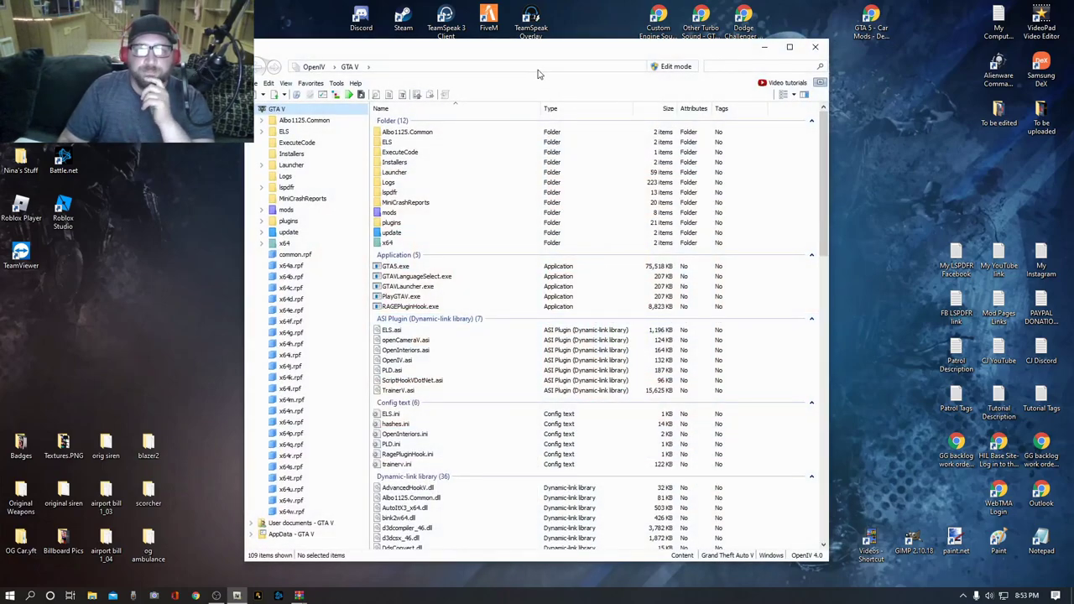
mouse_move(493, 63)
left_mouse_down()
mouse_move(490, 85)
mouse_move(507, 90)
mouse_move(507, 60)
left_mouse_up()
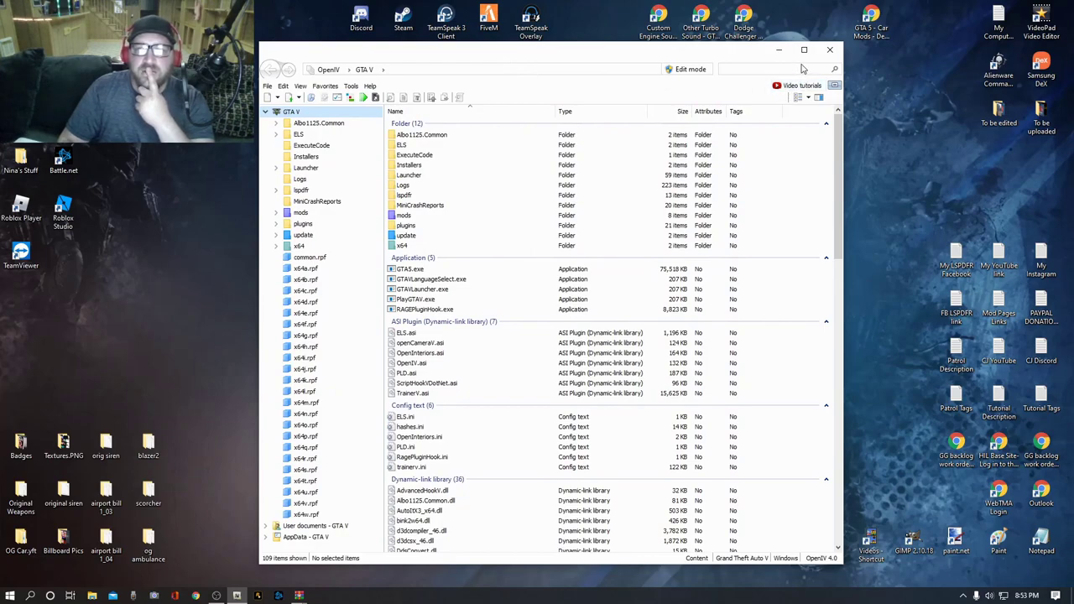
View the Grand Theft Auto V folders inside the Steam common folder in File Explorer, and close that window
left_click(92, 596)
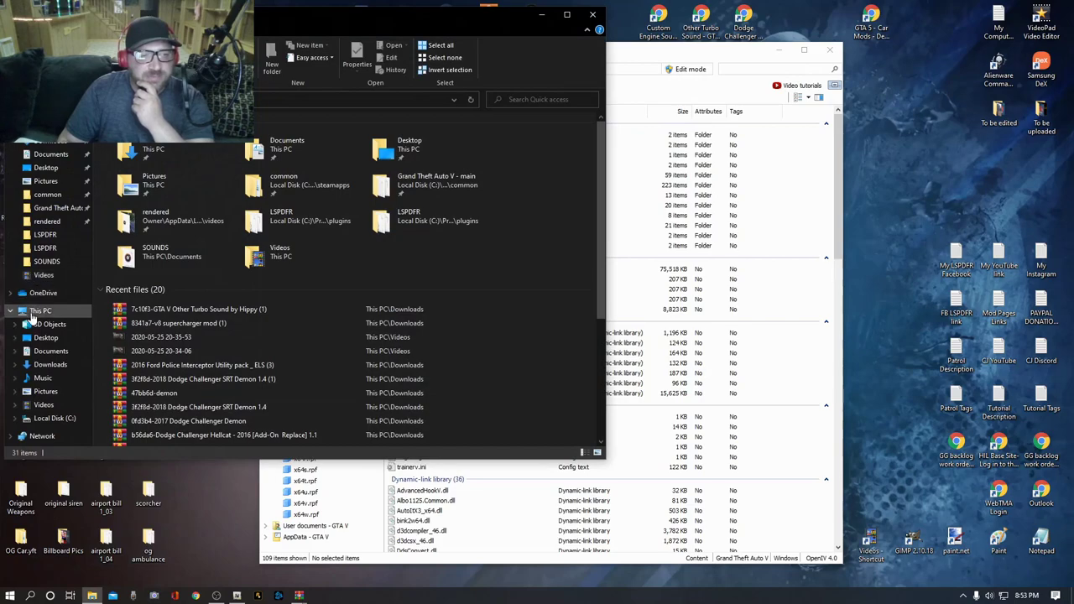
left_click(55, 195)
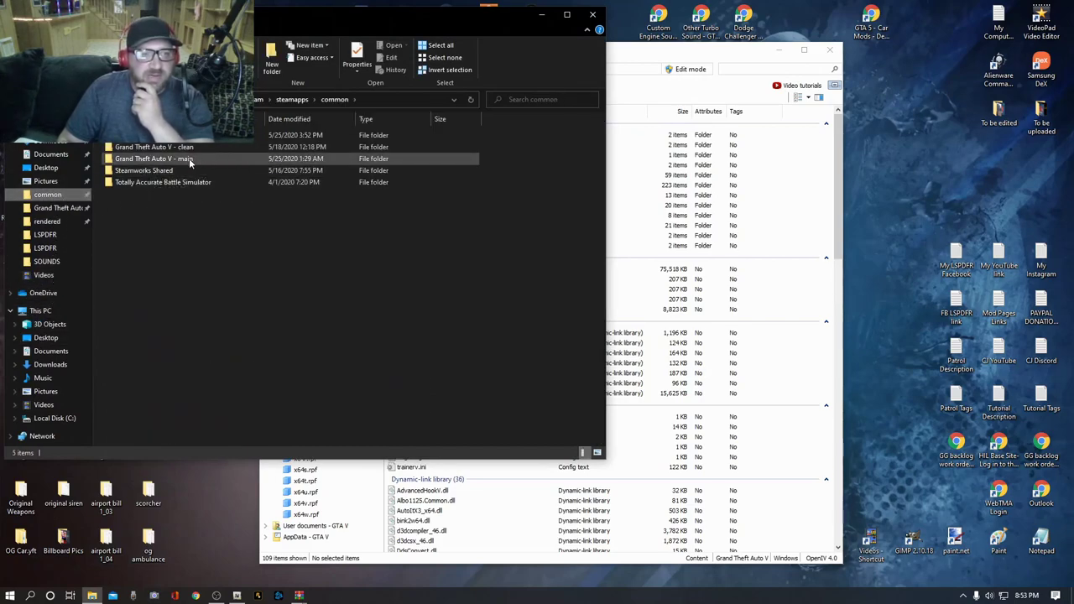
left_click(593, 14)
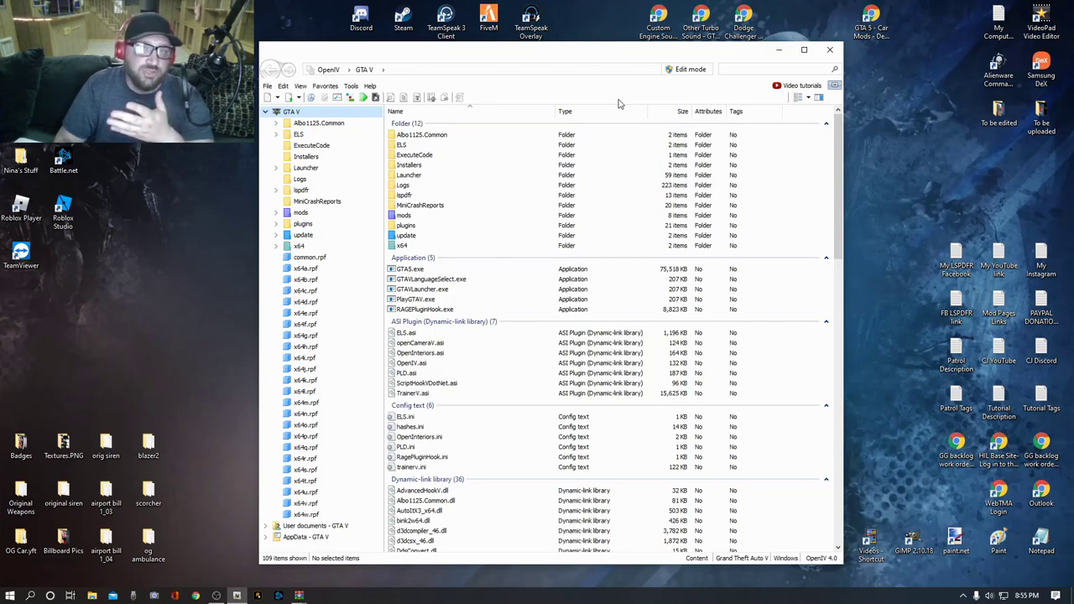
Bring the 47bb6d-demon.rar archive window forward in WinRAR and go up to the archive's root folder
mouse_move(714, 58)
left_mouse_down()
mouse_move(594, 97)
mouse_move(703, 84)
mouse_move(710, 70)
left_mouse_up()
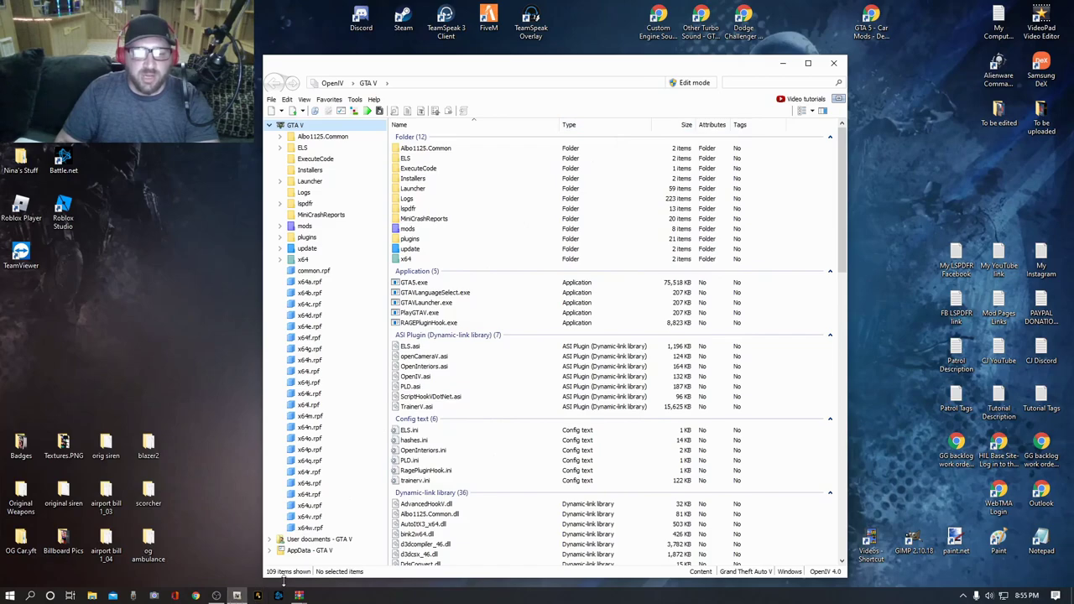
mouse_move(300, 597)
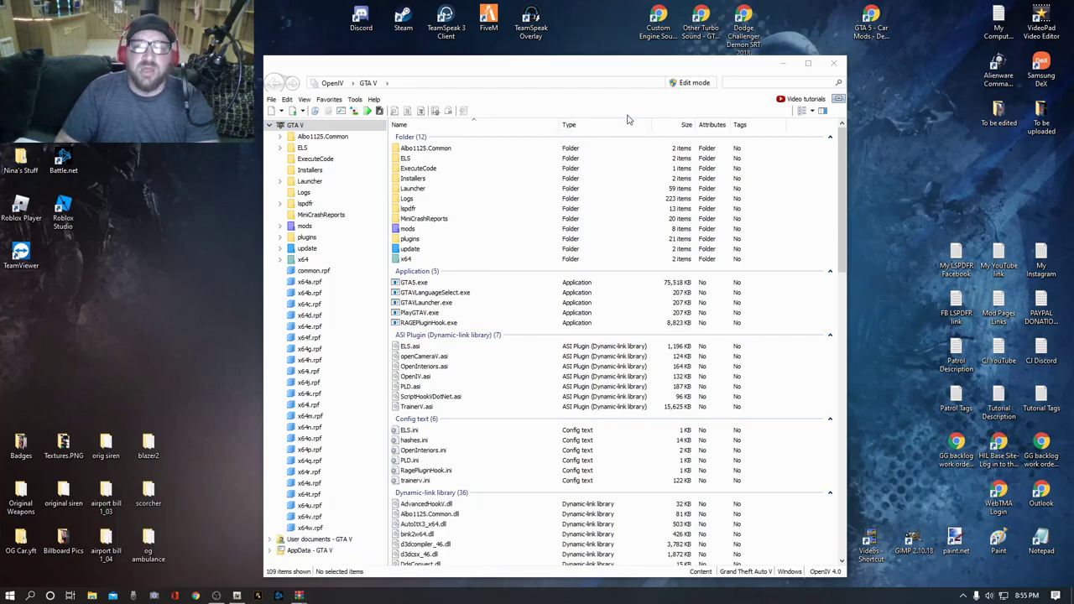
left_click(299, 596)
mouse_move(299, 596)
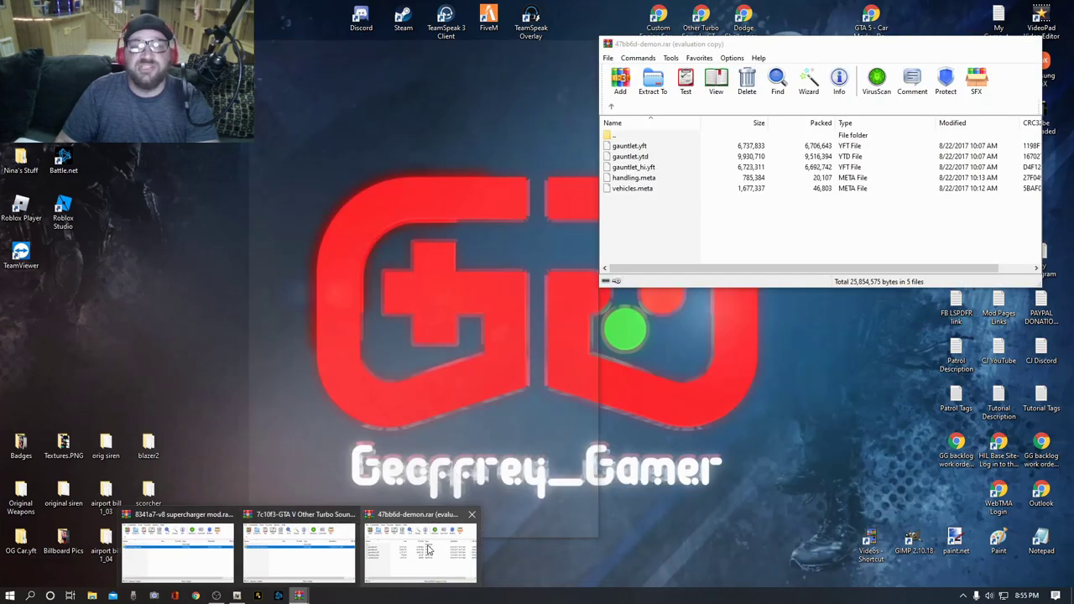
left_click(429, 550)
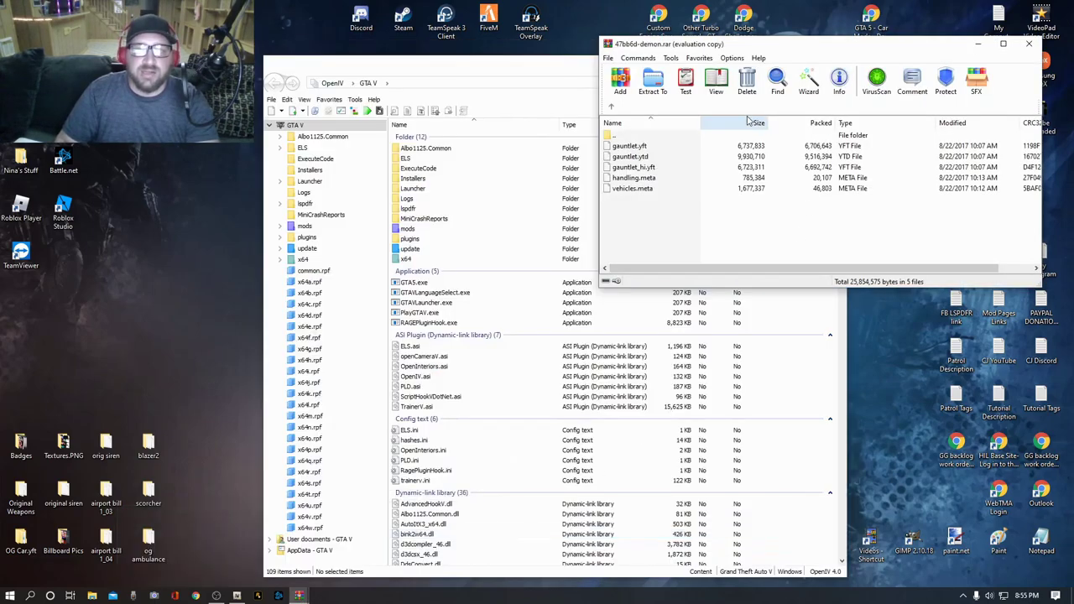
left_click(611, 107)
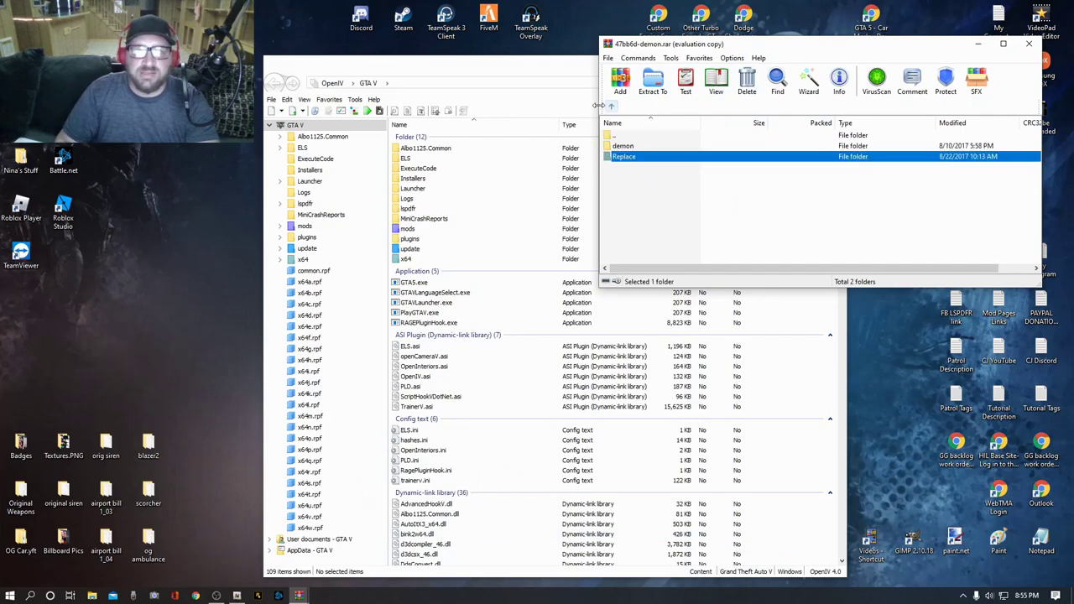
left_click(612, 106)
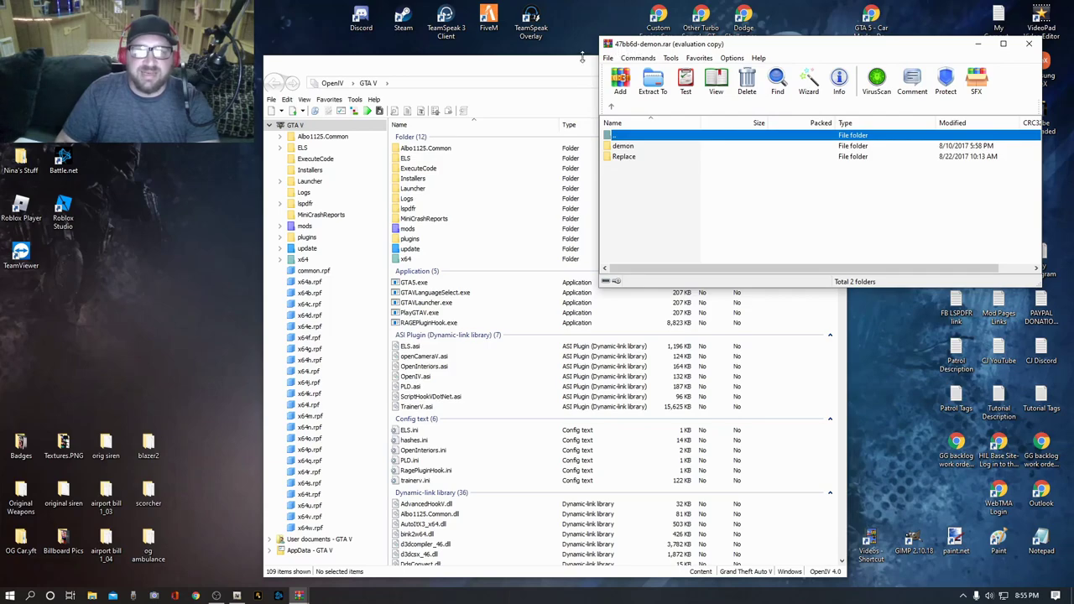
Shorten the OpenIV window and arrange it side by side with the WinRAR archive window
left_click_drag(578, 68, 337, 32)
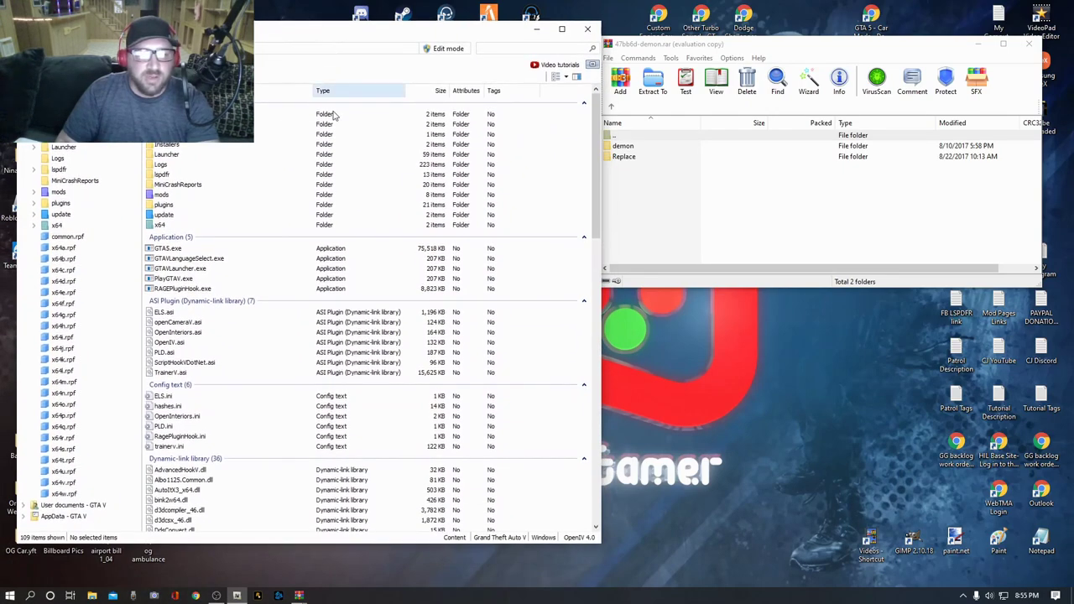
left_click_drag(323, 543, 333, 359)
left_click_drag(344, 23, 328, 204)
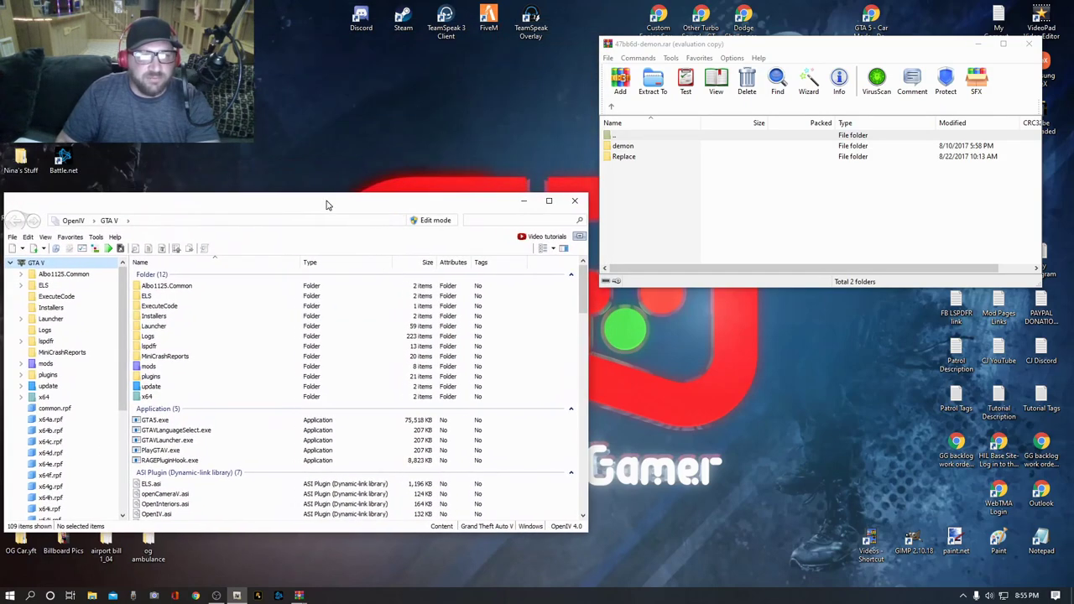
left_click_drag(820, 47, 834, 254)
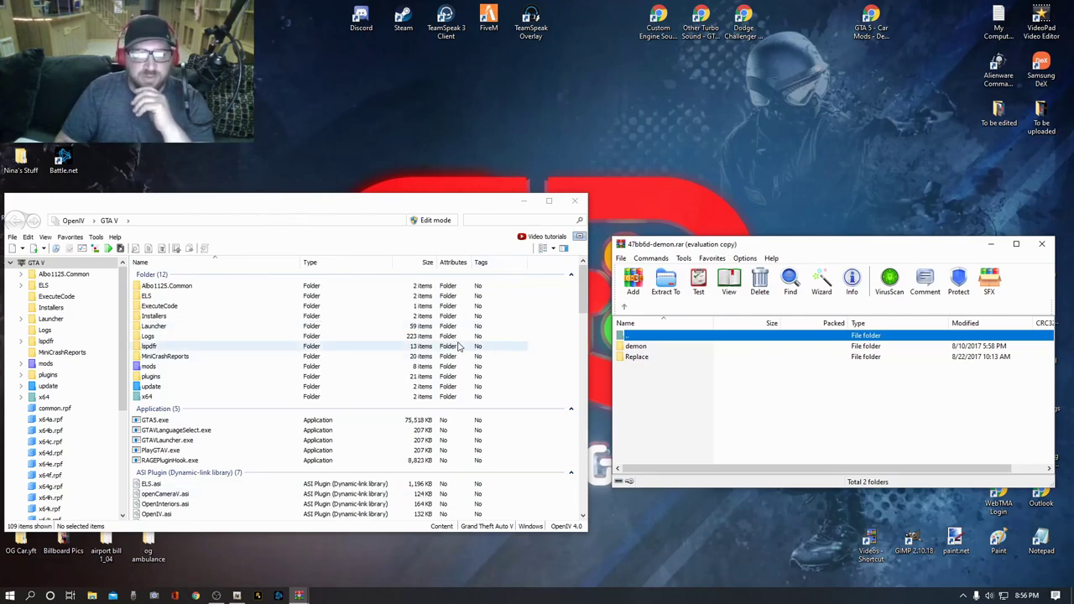
Examine the contents of the archive's demon add-on folder and Replace folder, leaving the Replace folder open
double_click(636, 346)
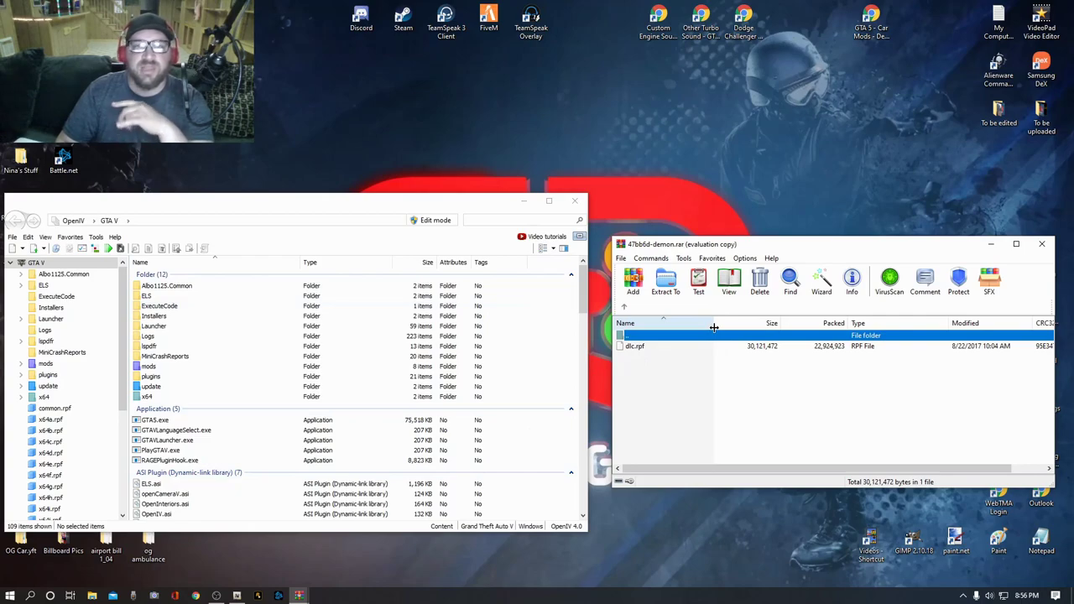
left_click(624, 309)
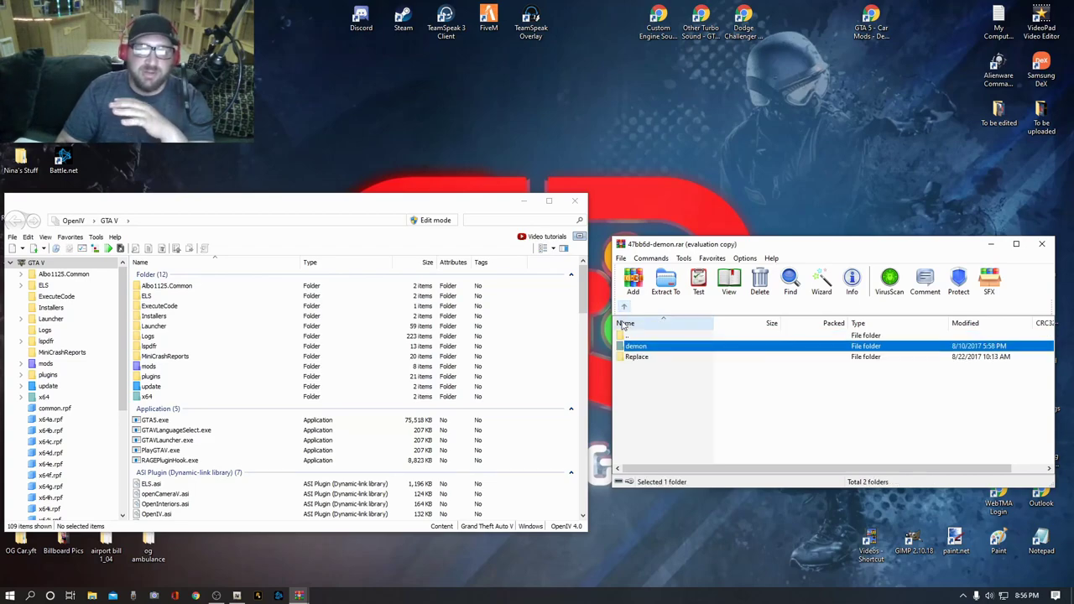
left_click(636, 359)
double_click(636, 359)
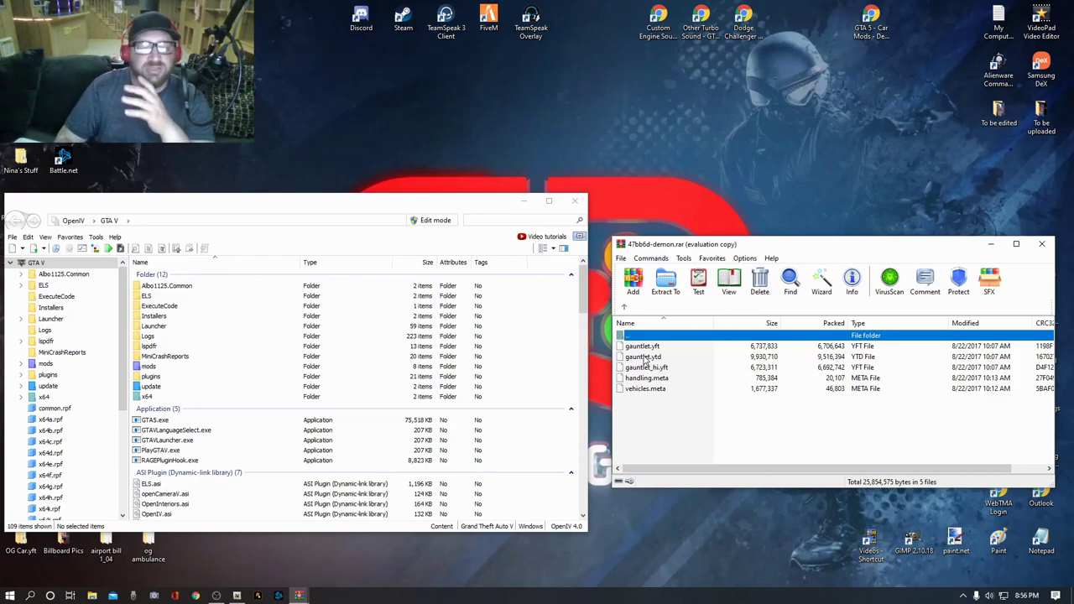
left_click(653, 420)
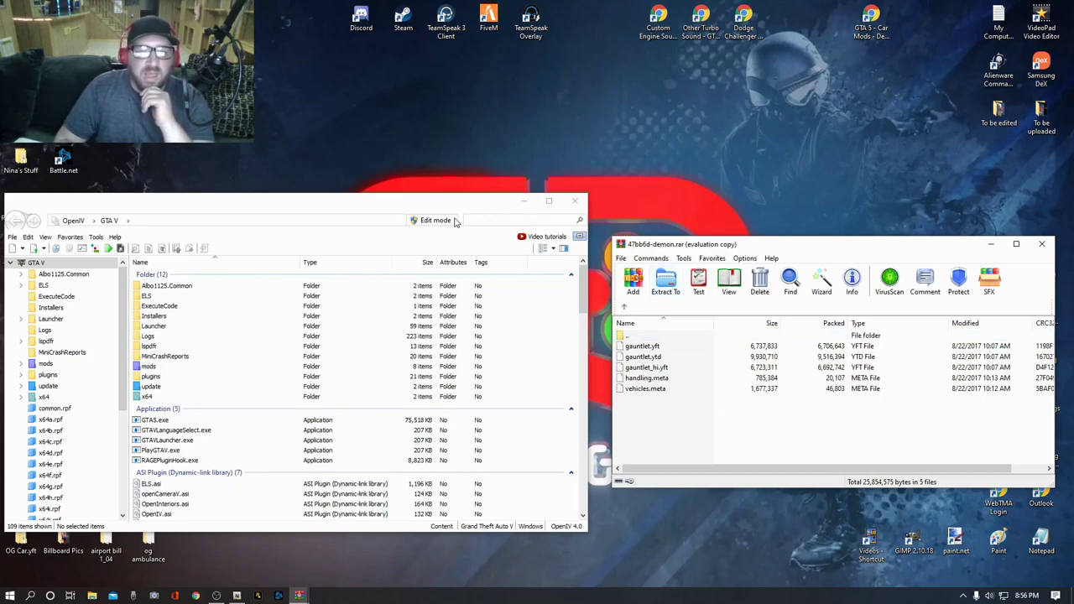
left_click(623, 307)
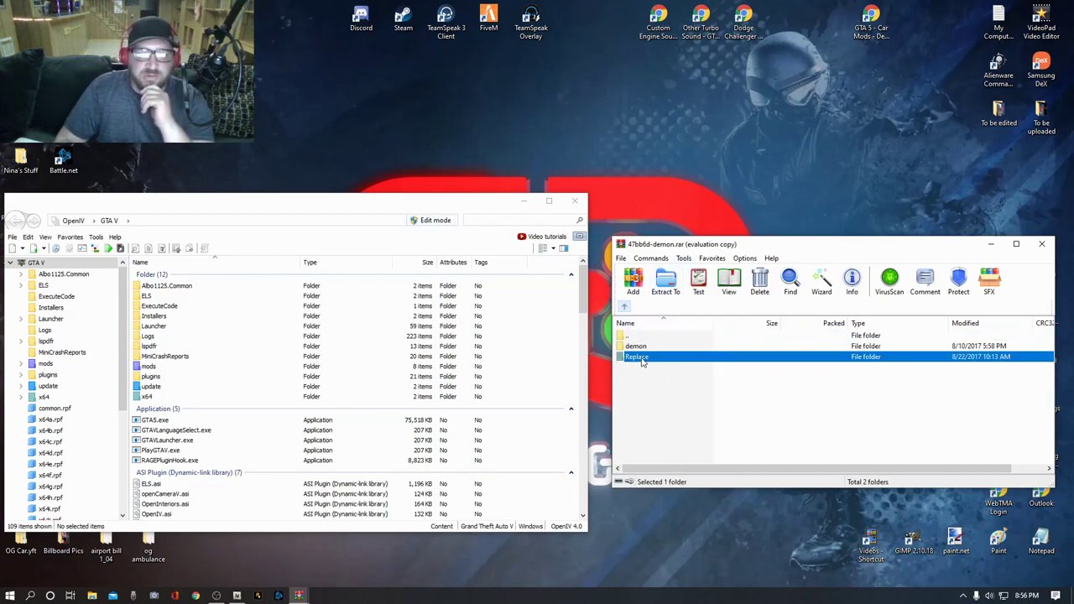
double_click(638, 357)
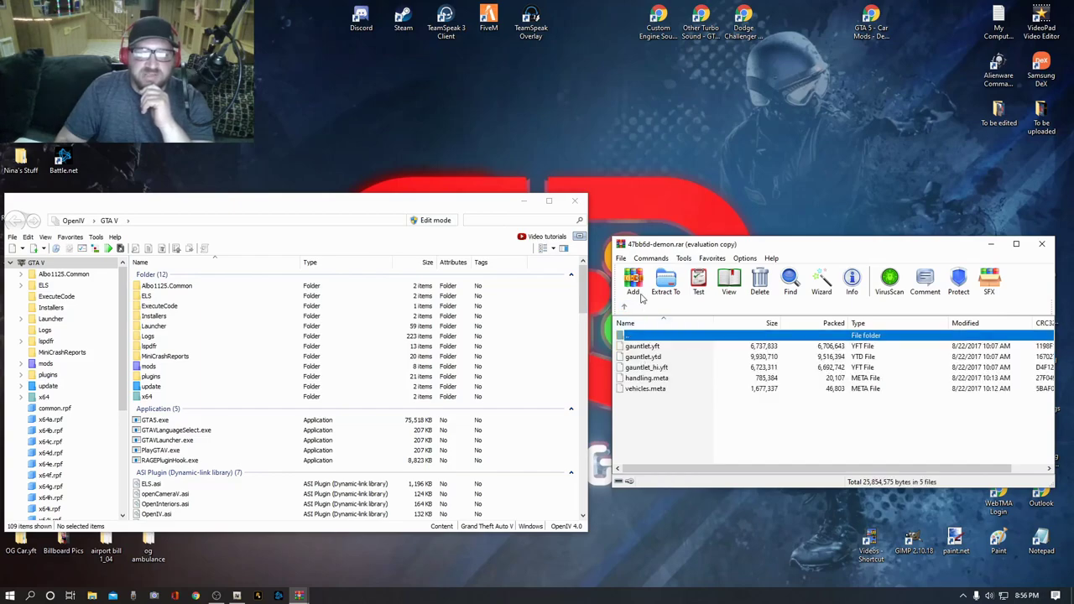
Enable Edit mode in OpenIV and make its window taller
left_click(427, 221)
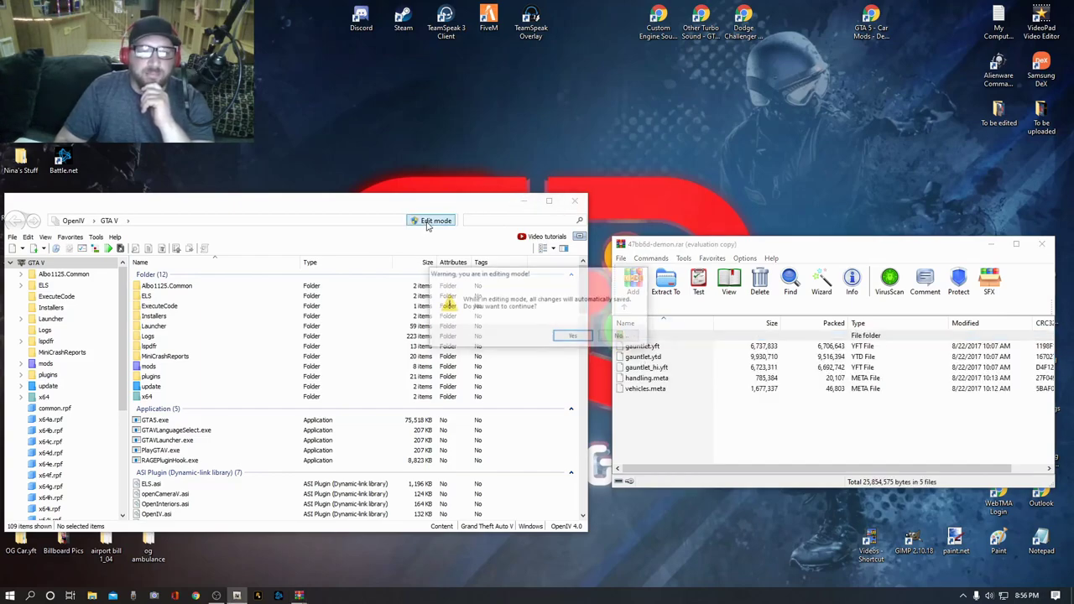
left_click(588, 337)
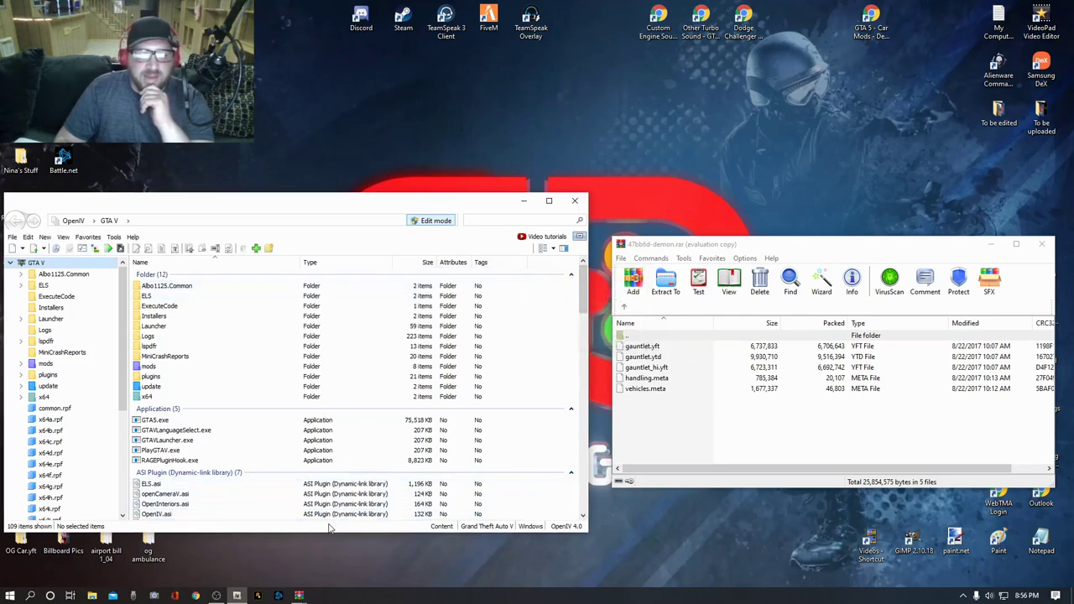
left_click_drag(326, 531, 329, 584)
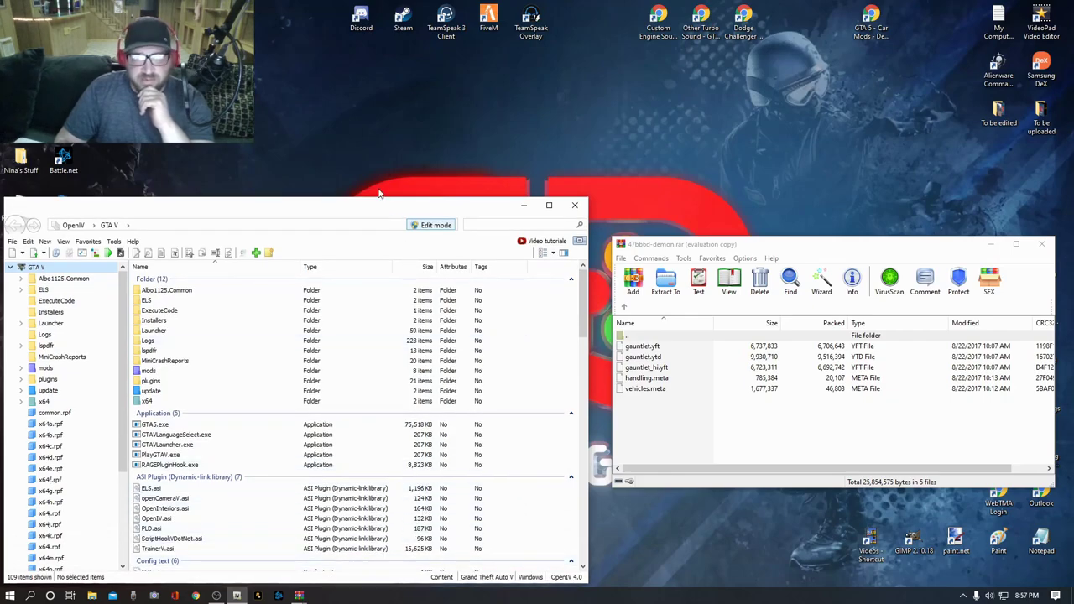
left_click_drag(377, 210, 384, 202)
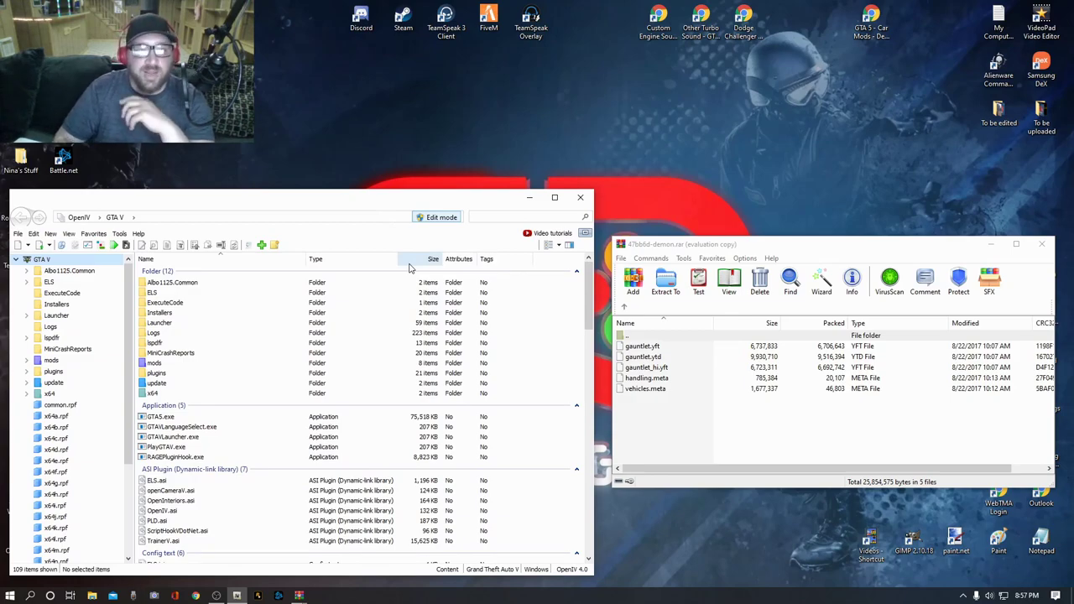
Open vehicles.rpf inside the mods folder, under x64e.rpf, levels and gta5
left_click(51, 361)
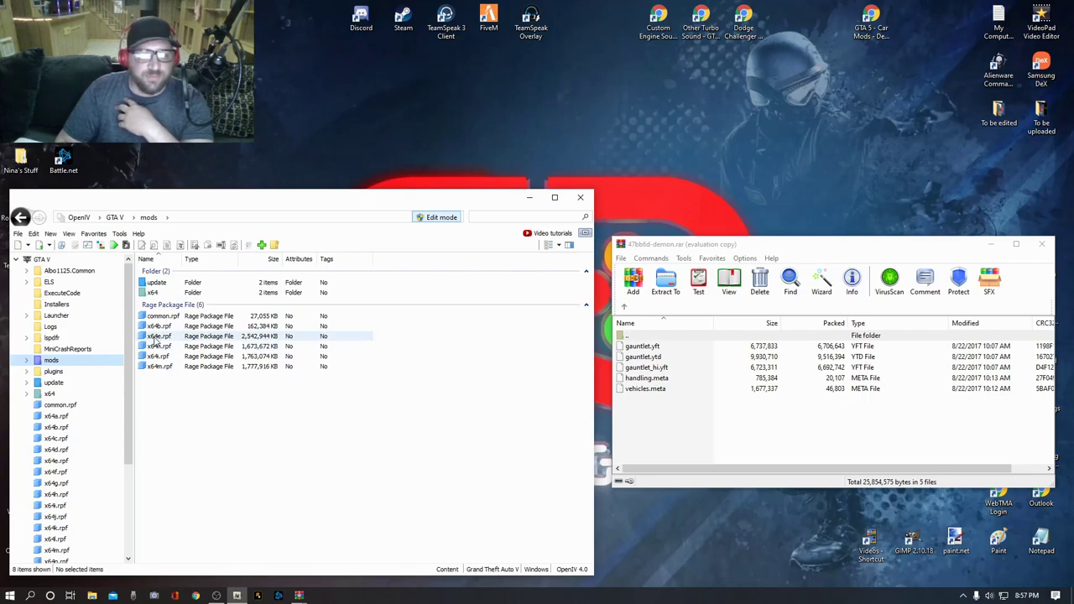
double_click(155, 337)
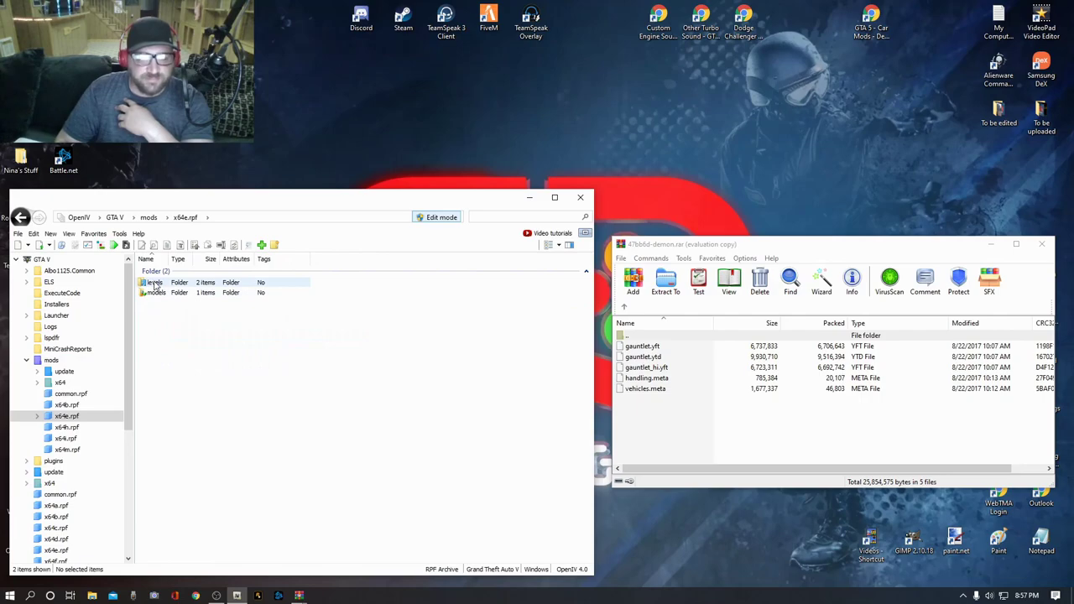
double_click(155, 284)
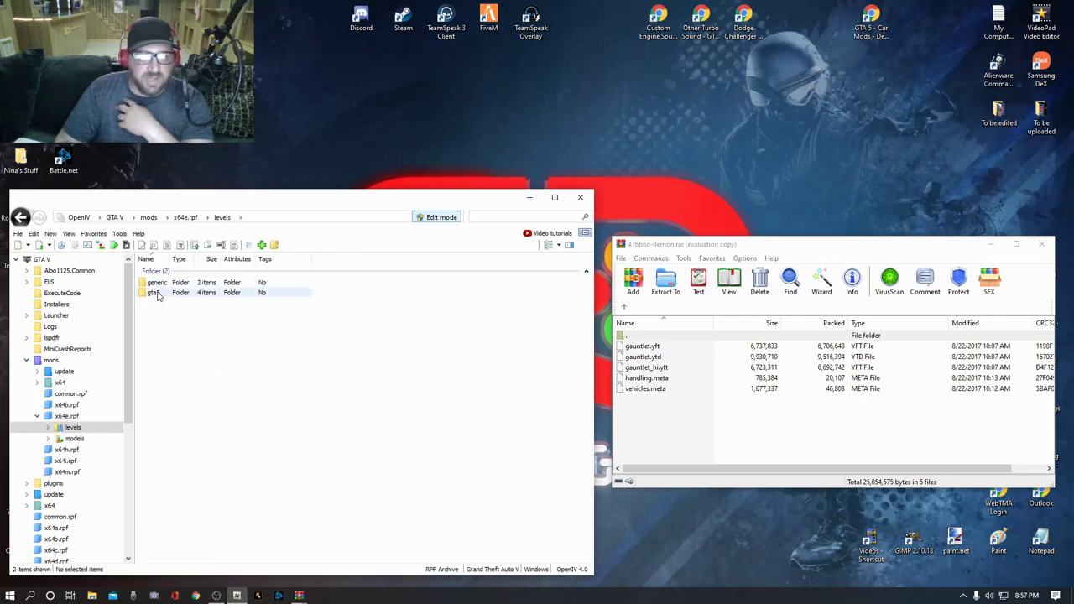
double_click(154, 294)
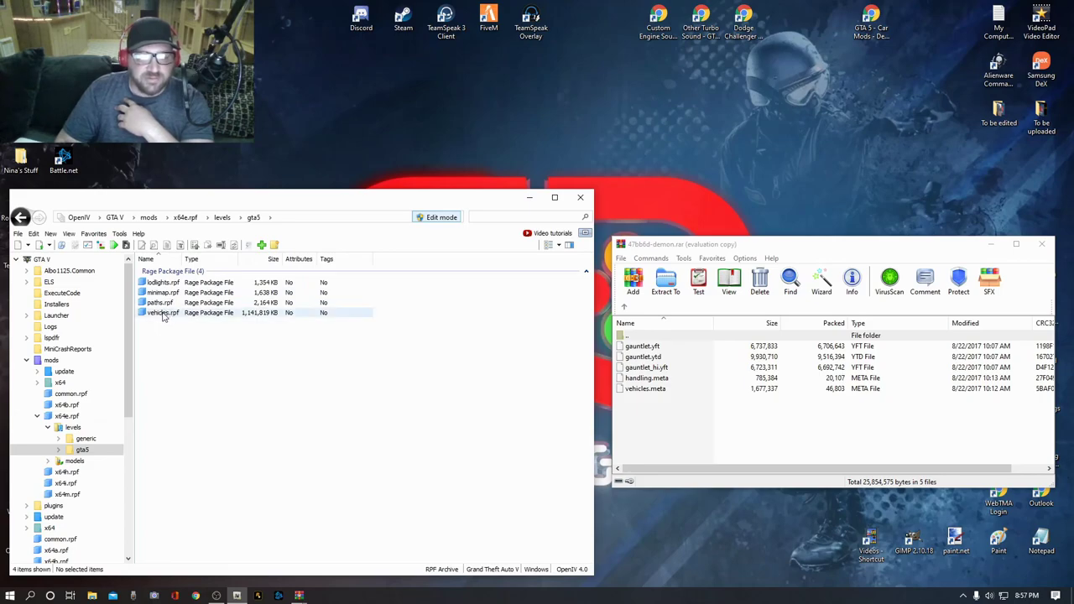
double_click(164, 314)
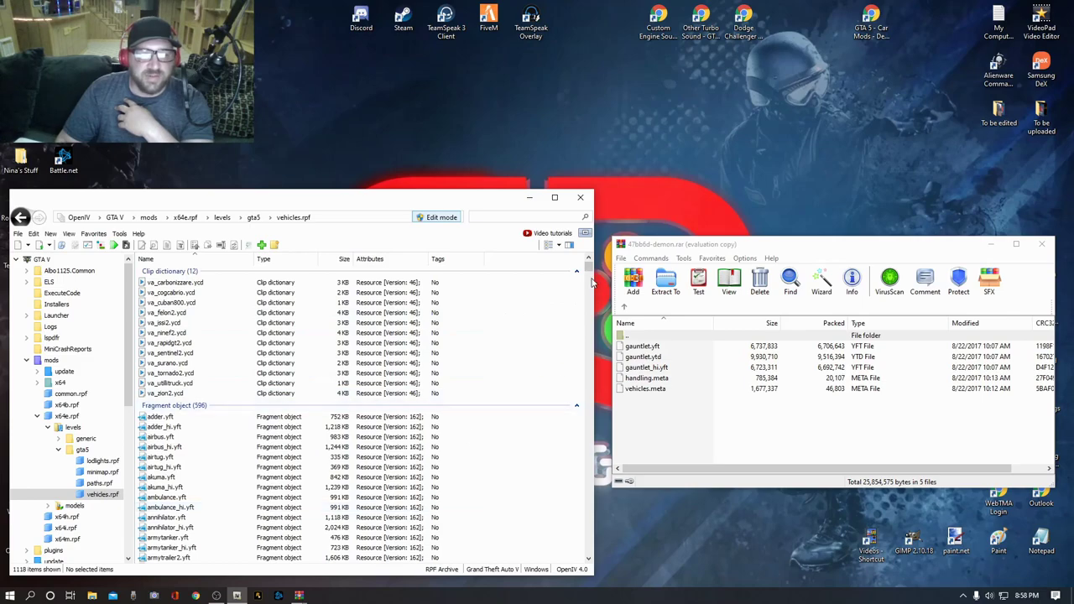
mouse_move(588, 268)
left_mouse_down()
mouse_move(590, 376)
mouse_move(595, 267)
left_mouse_up()
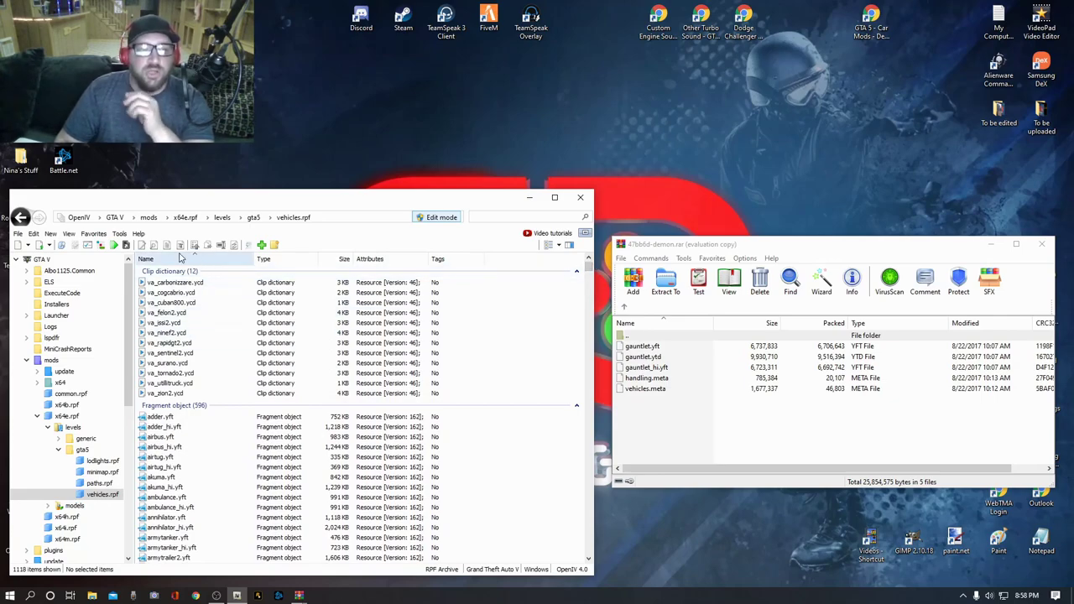
left_click(94, 234)
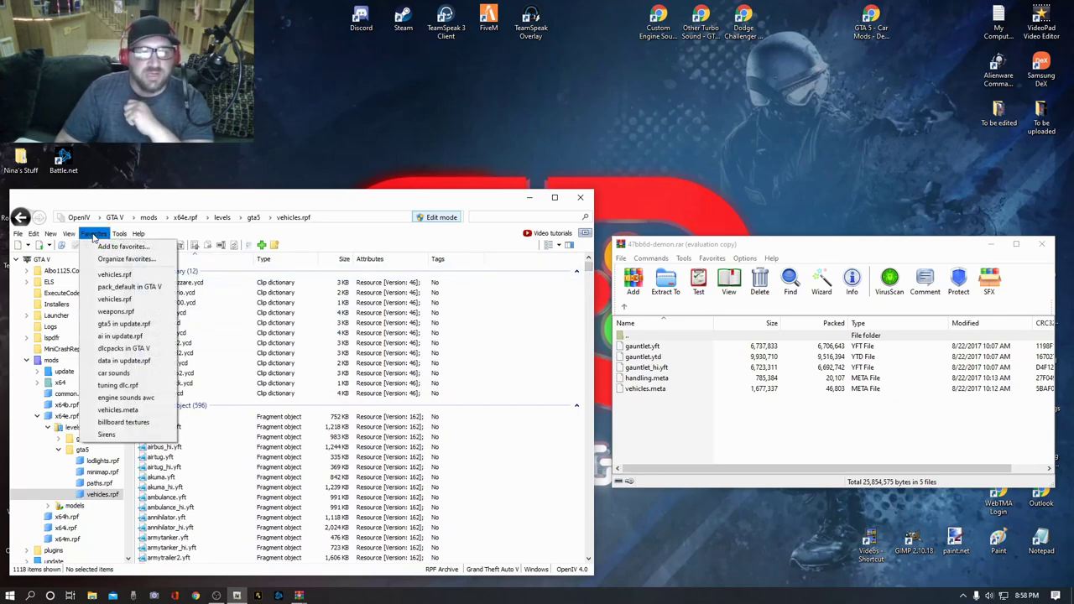
left_click(107, 248)
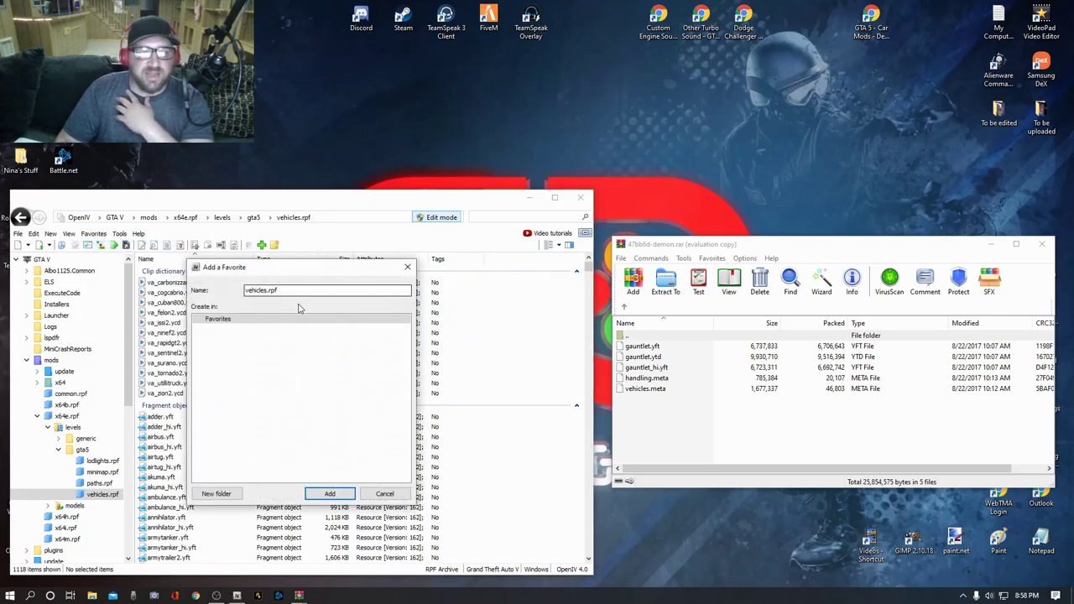
left_click(265, 292)
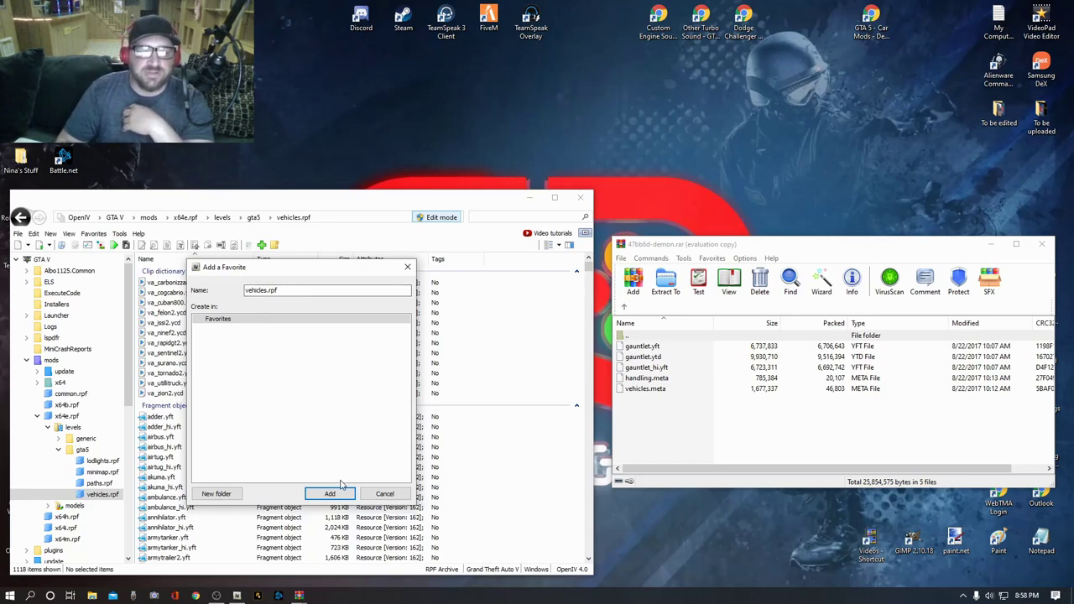
left_click(248, 291)
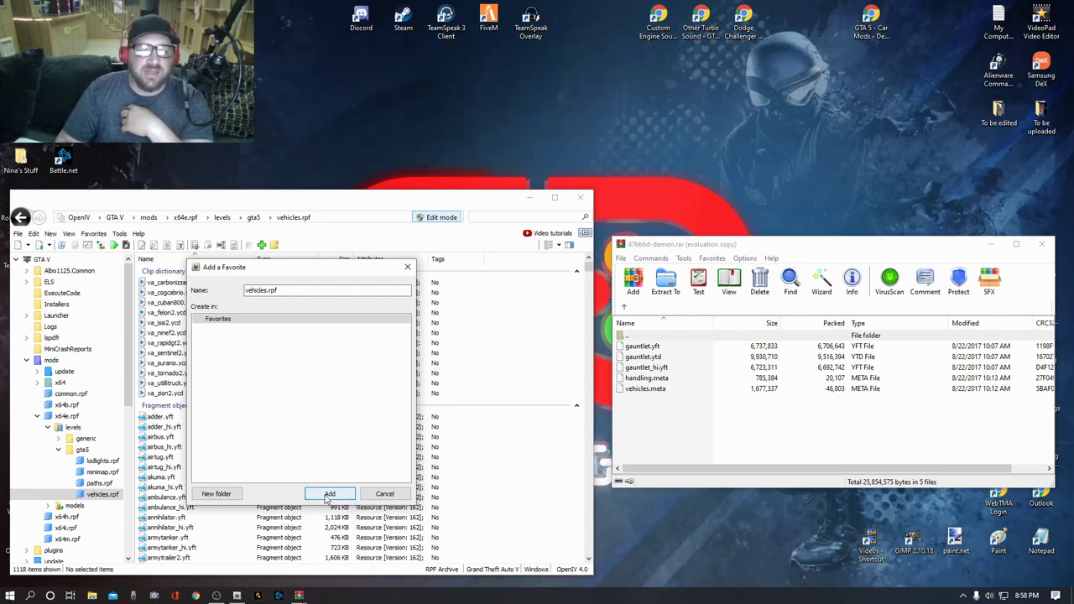
left_click(408, 267)
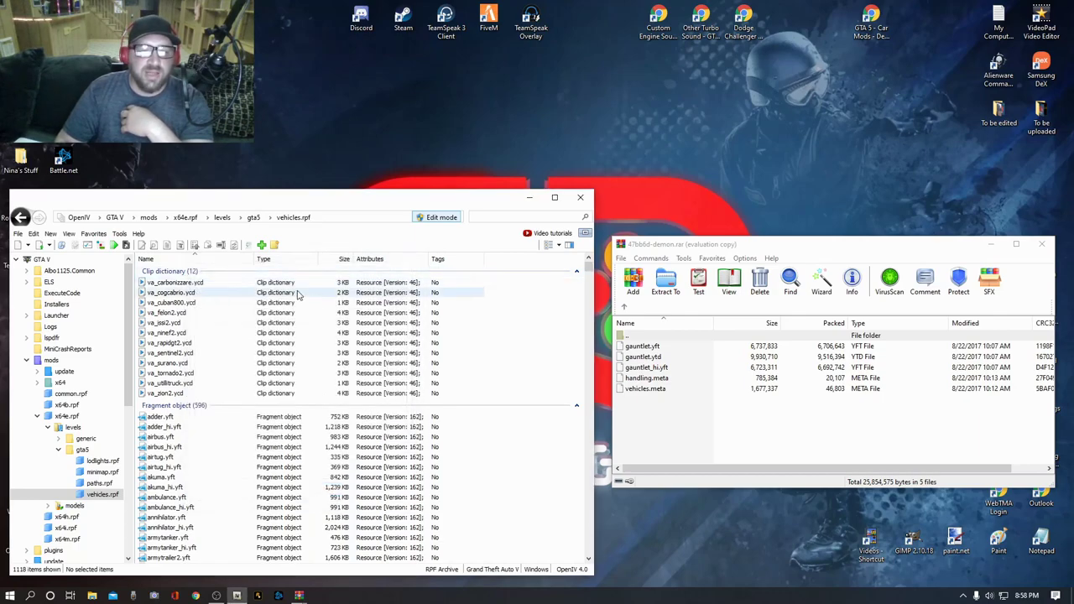
Return to the mods folder and reopen its vehicles.rpf archive through the saved favorite
left_click(50, 361)
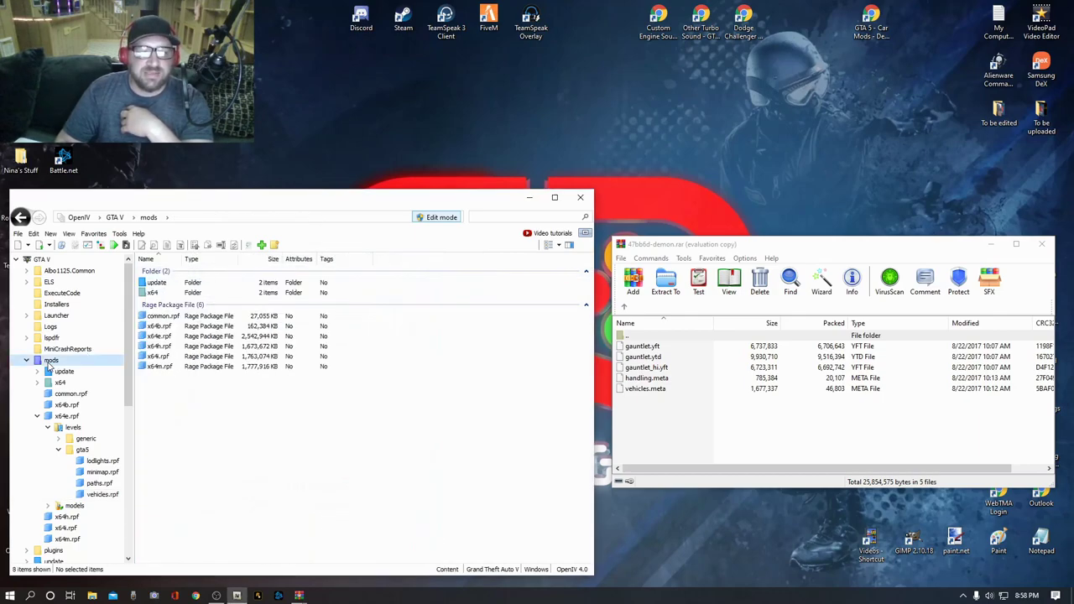
left_click(94, 233)
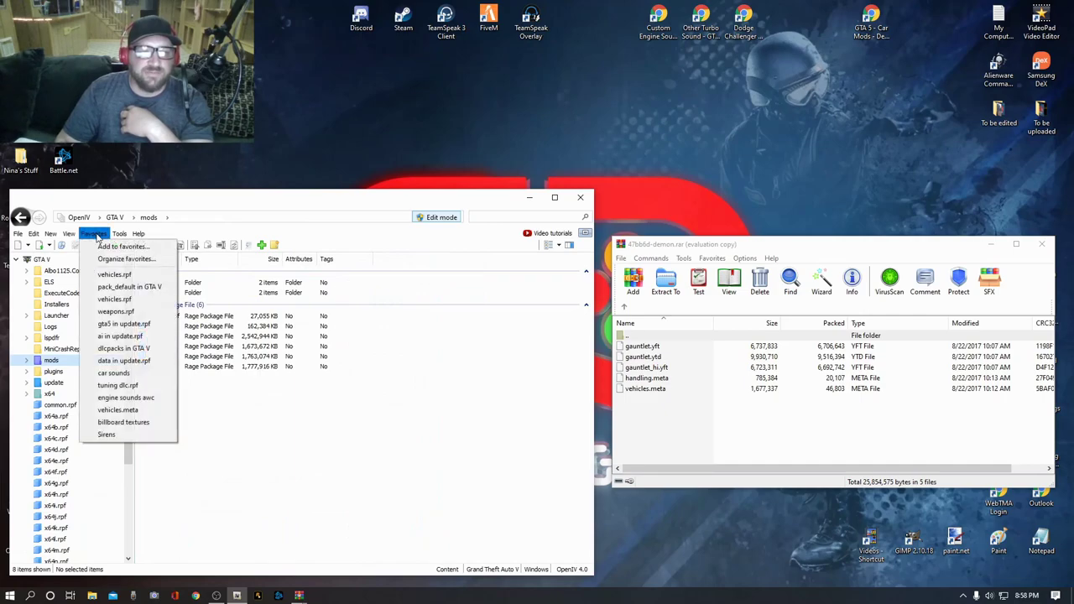
left_click(117, 298)
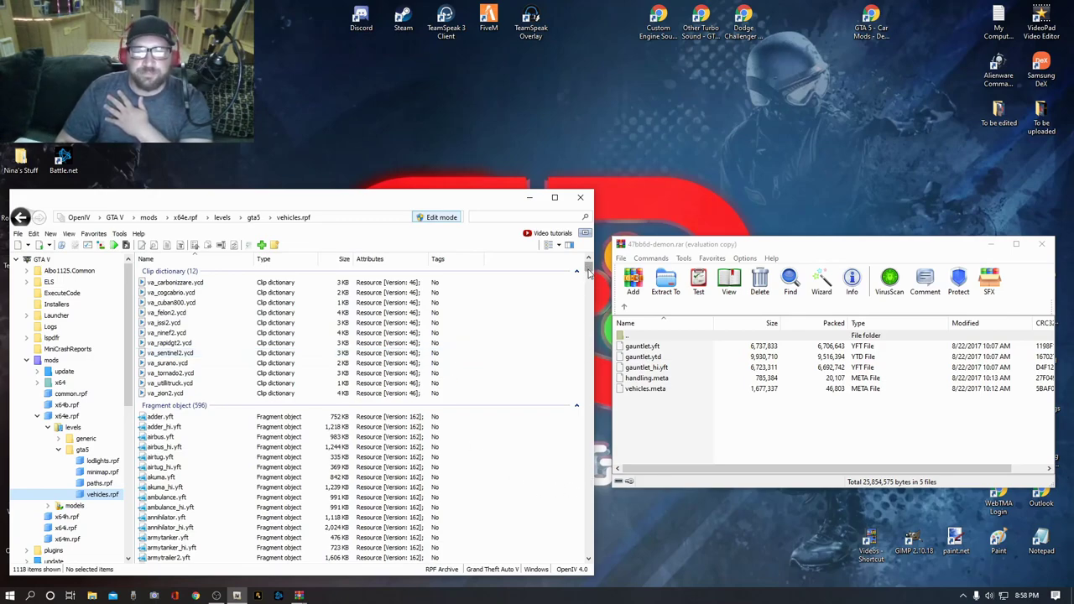
left_click_drag(590, 268, 590, 284)
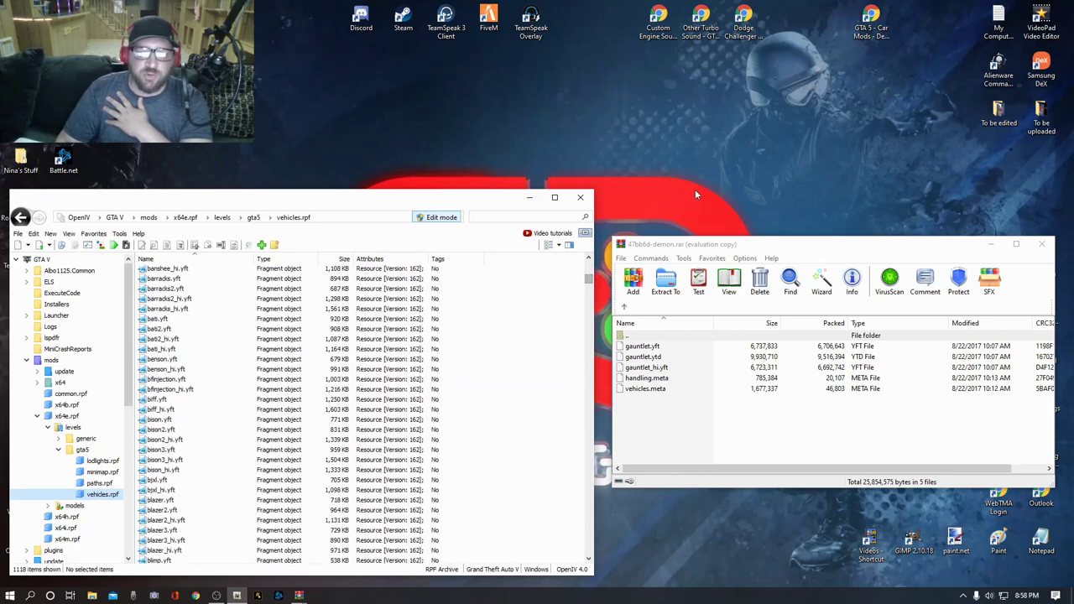
Create a folder named gauntlet on the desktop and place it in the free area above the open windows
left_click(772, 108)
right_click(773, 108)
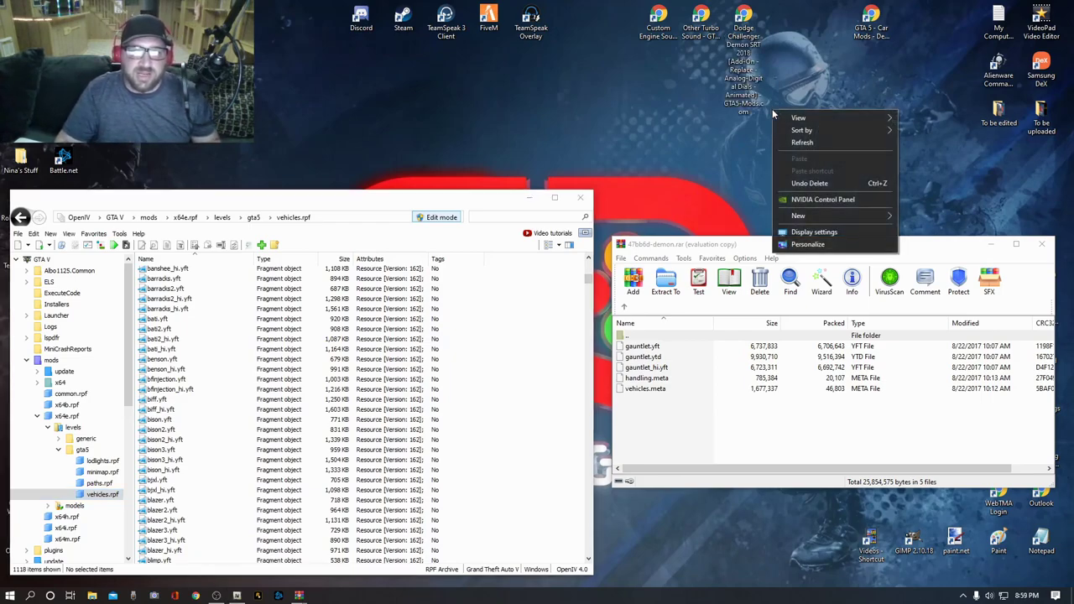
left_click(673, 170)
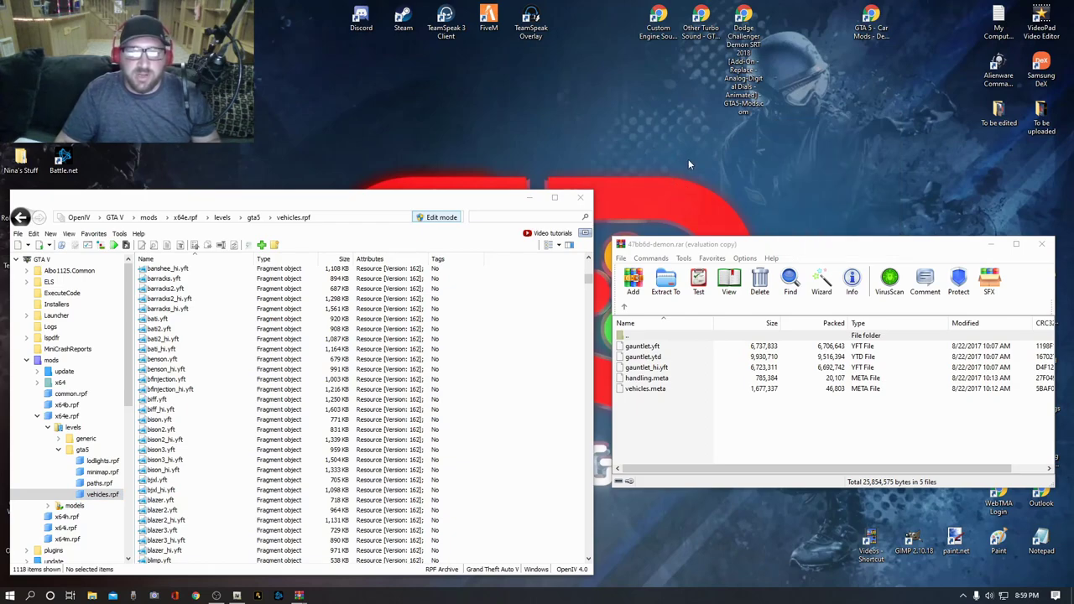
right_click(689, 158)
mouse_move(715, 266)
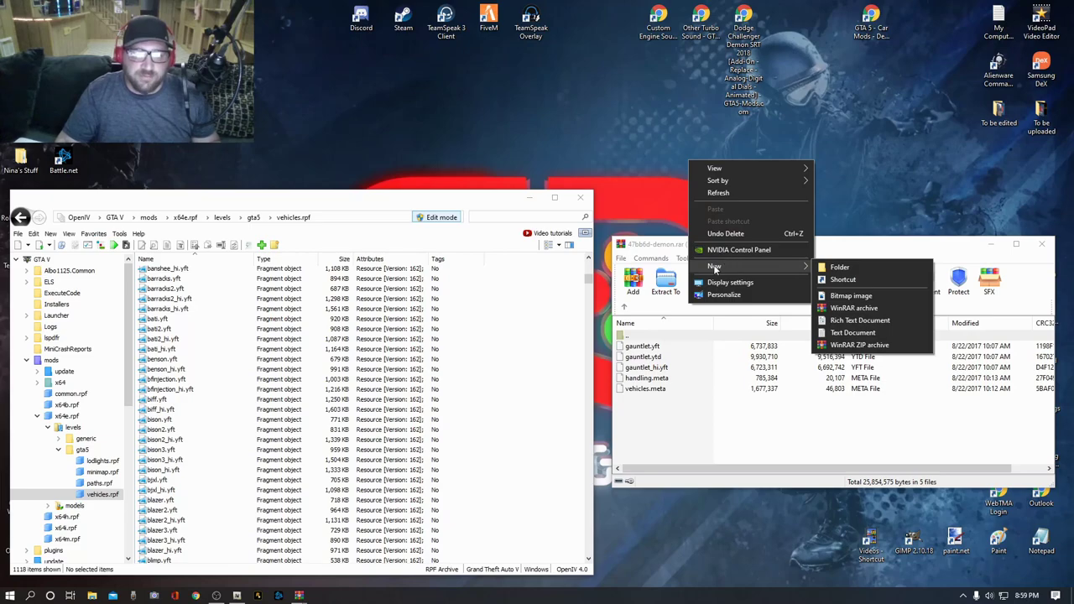
left_click(838, 269)
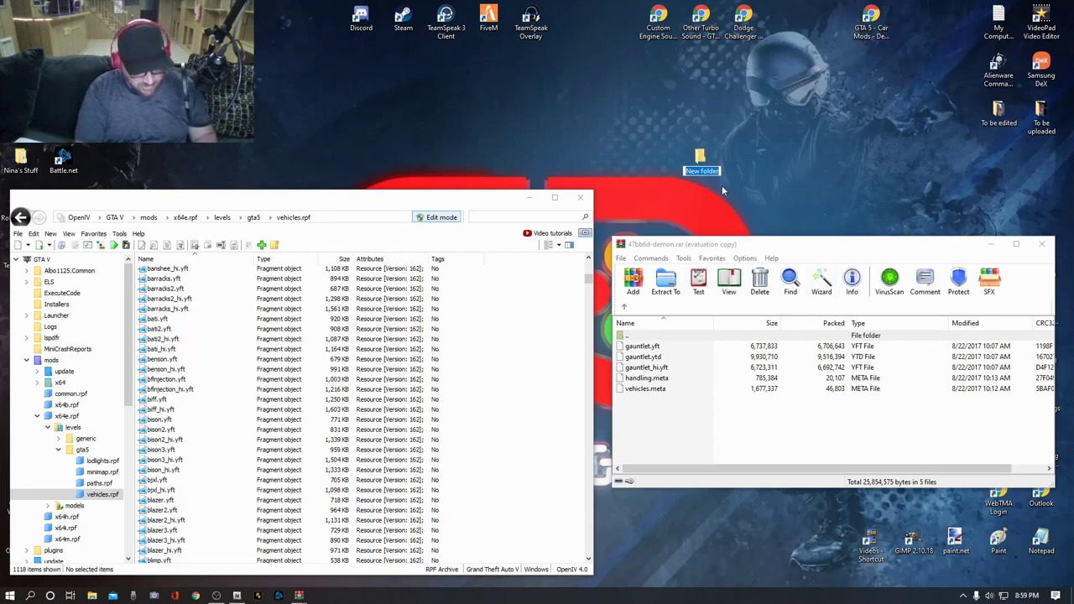
type("gauntlet")
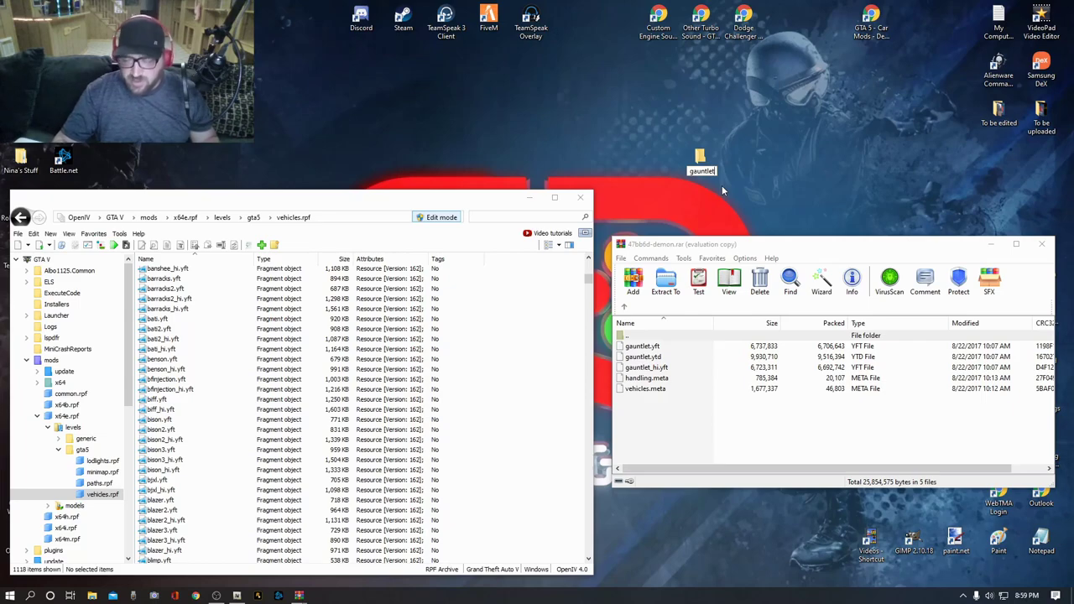
key("Return")
left_click_drag(698, 165, 621, 125)
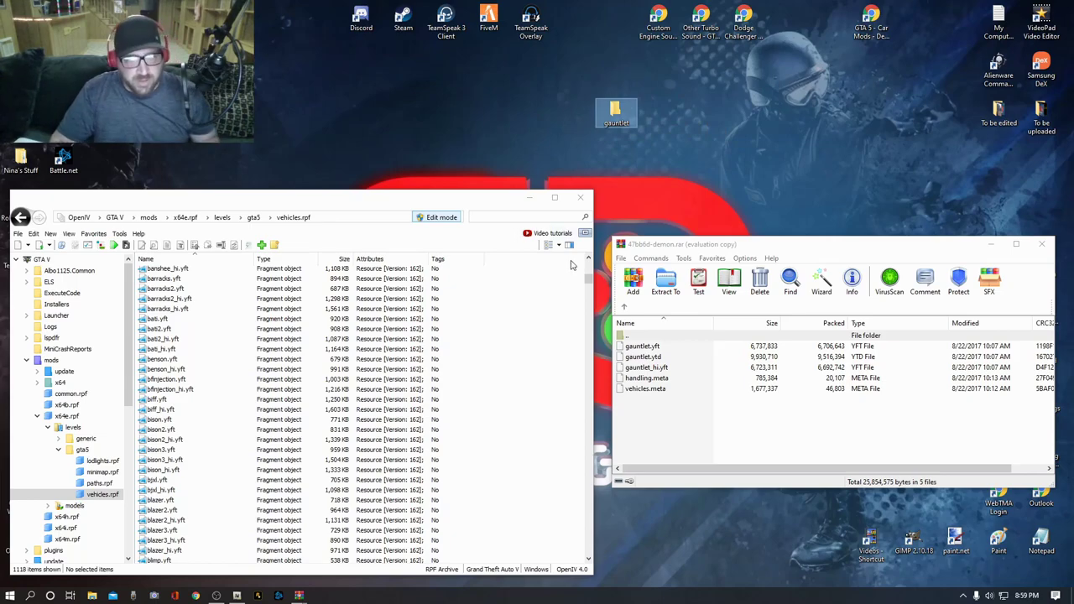
Back up gauntlet.yft, gauntlet_hi.yft, gauntlet.ytd and gauntlet+hi.ytd from vehicles.rpf into the desktop gauntlet folder
scroll(267, 415, "down", 1)
scroll(267, 415, "down", 20)
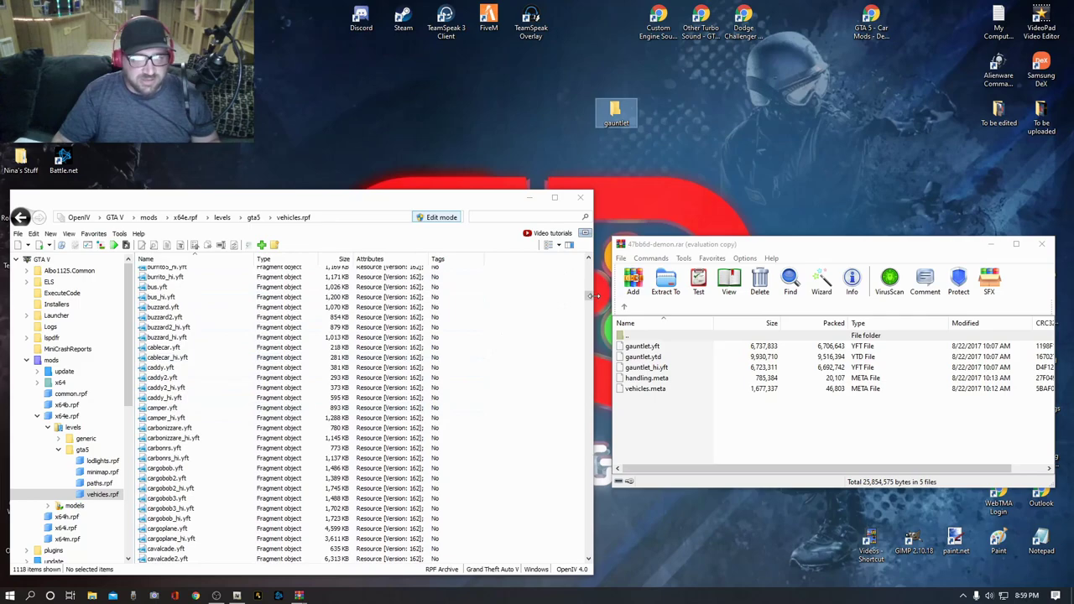
left_click_drag(591, 300, 585, 336)
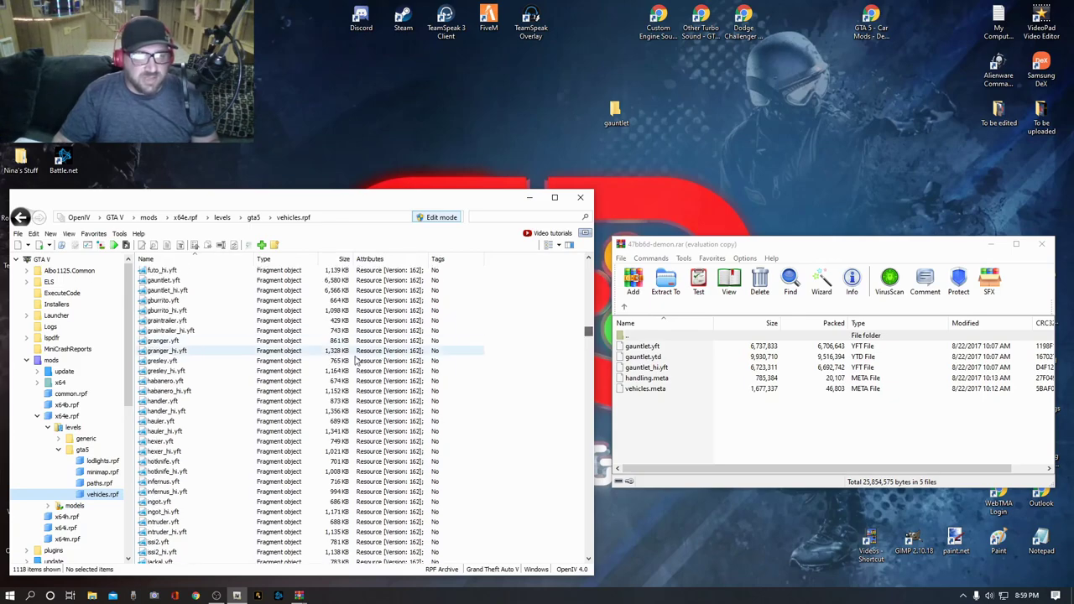
scroll(252, 374, "up", 1)
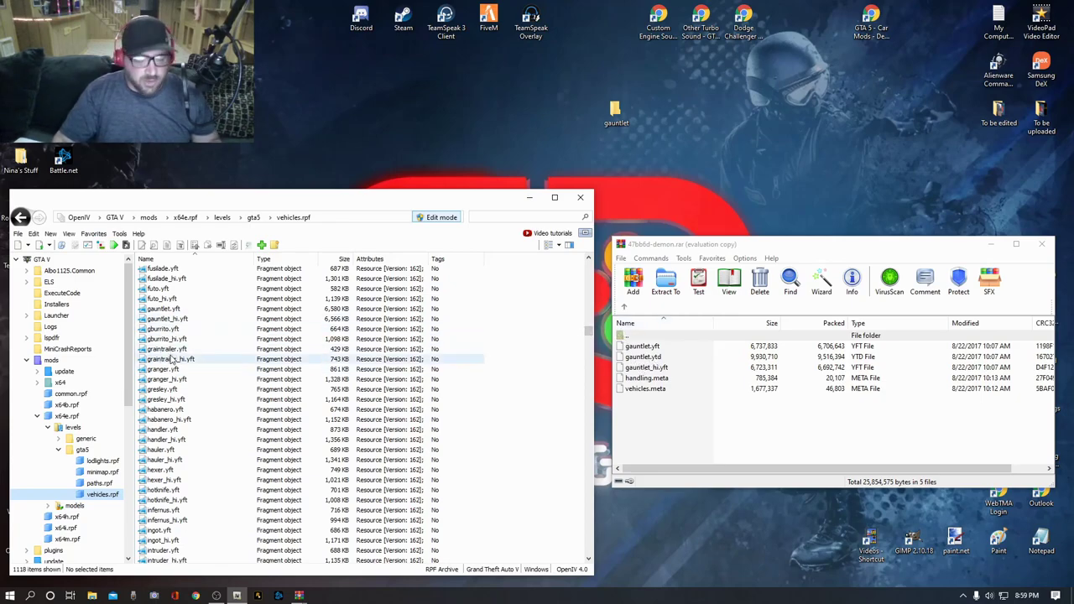
left_click(168, 321)
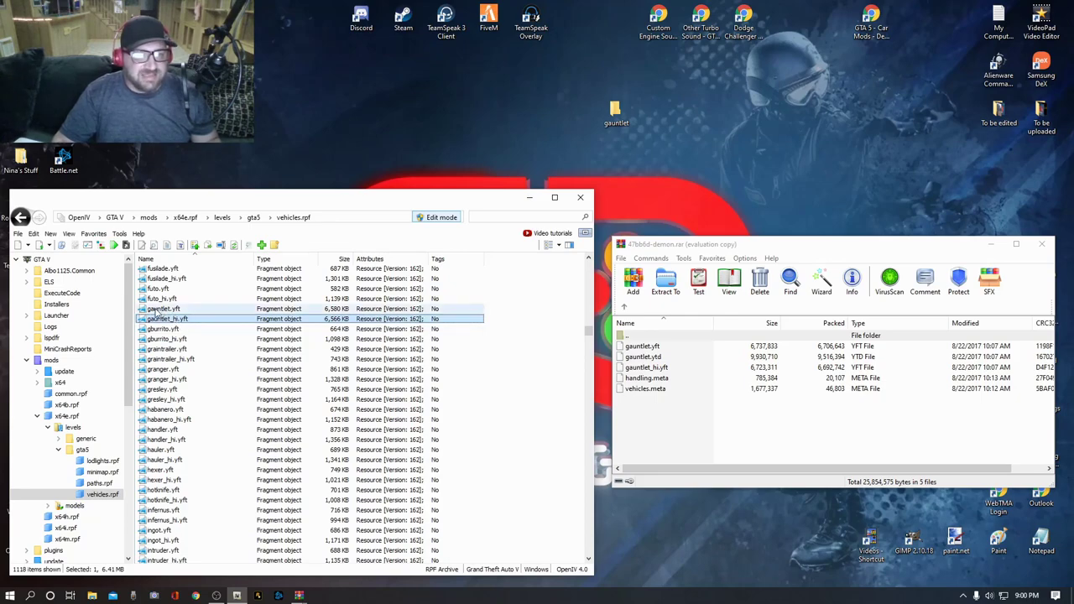
left_click(154, 309, "ctrl")
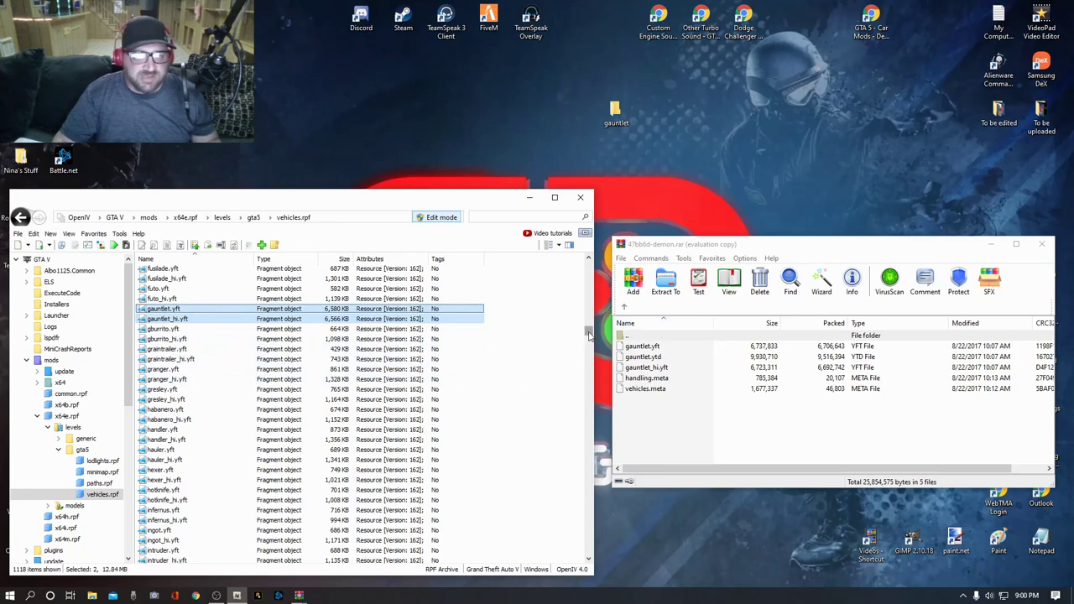
left_click_drag(589, 334, 587, 427)
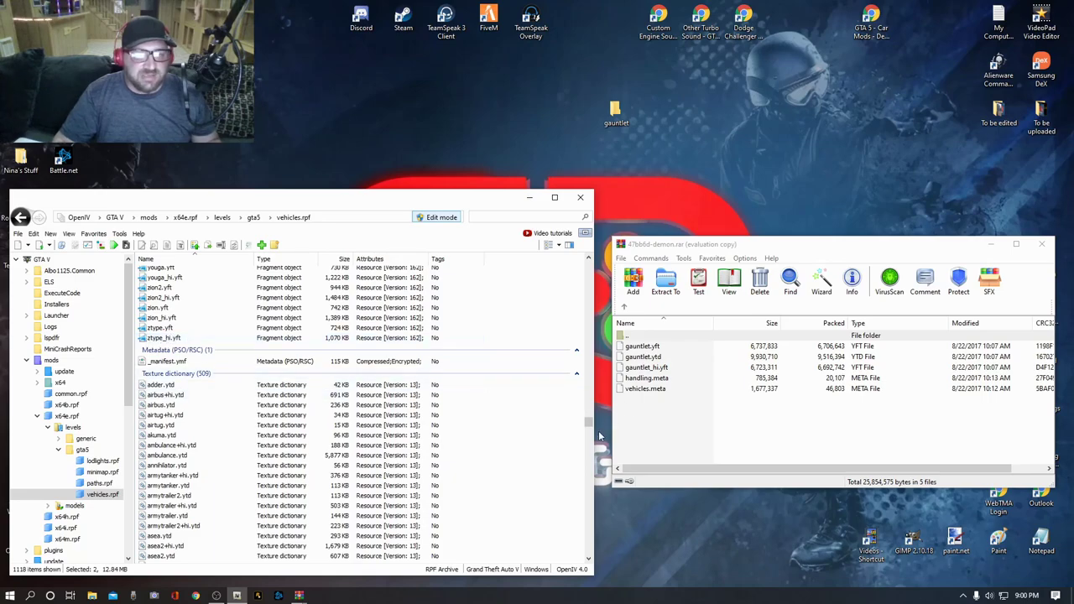
left_click_drag(590, 426, 592, 474)
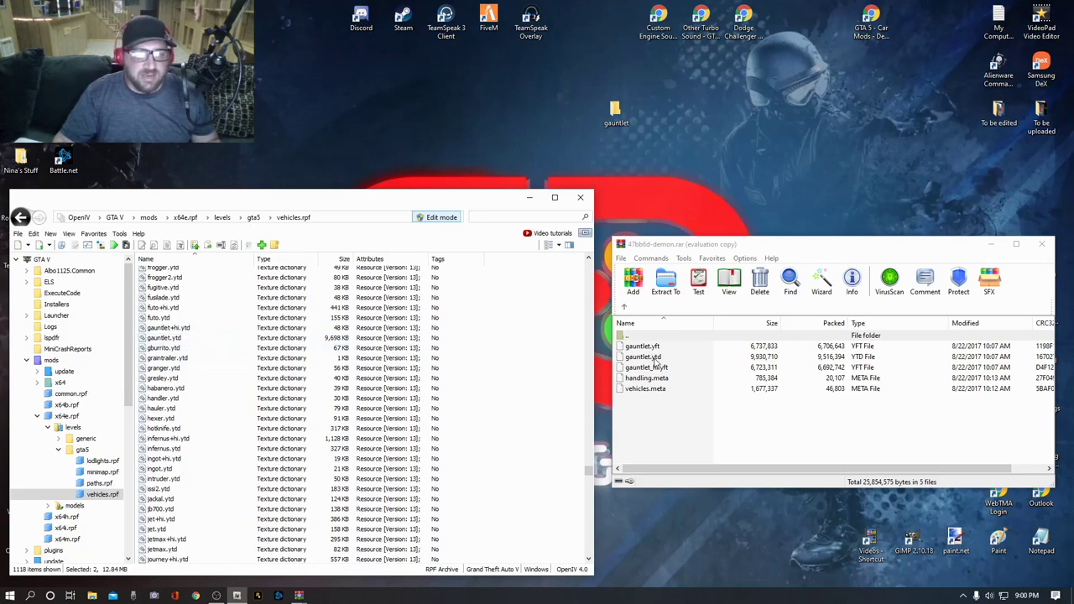
left_click(172, 339, "ctrl")
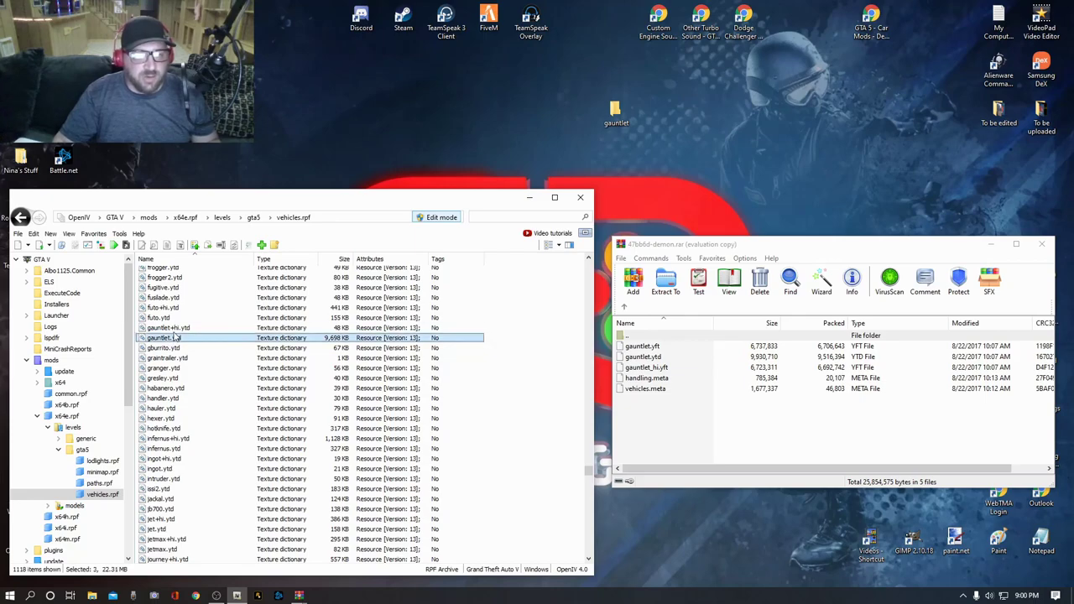
left_click(168, 328, "ctrl")
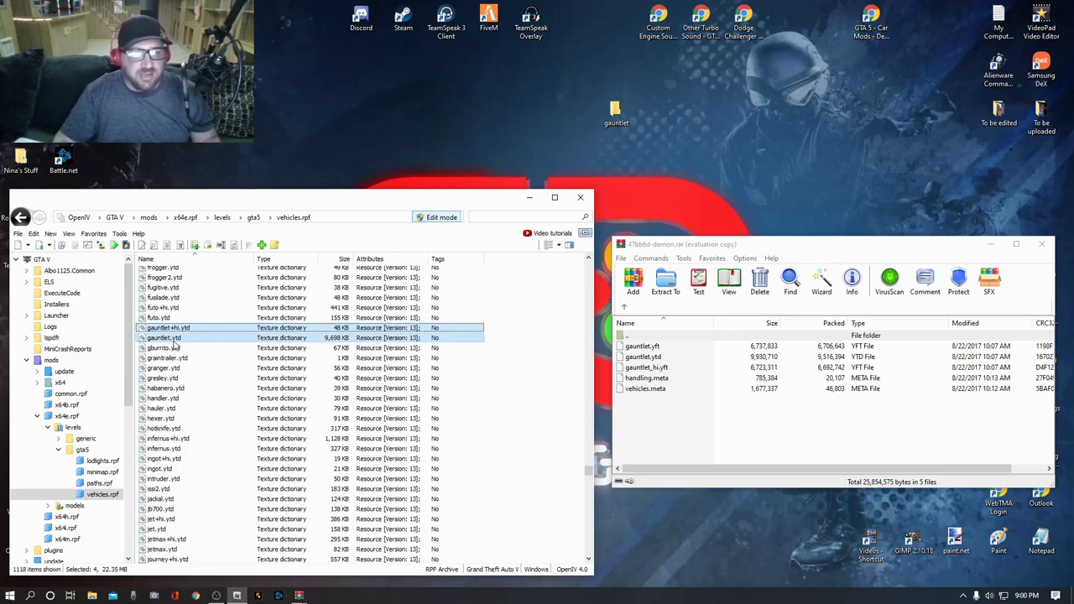
left_click_drag(587, 475, 588, 333)
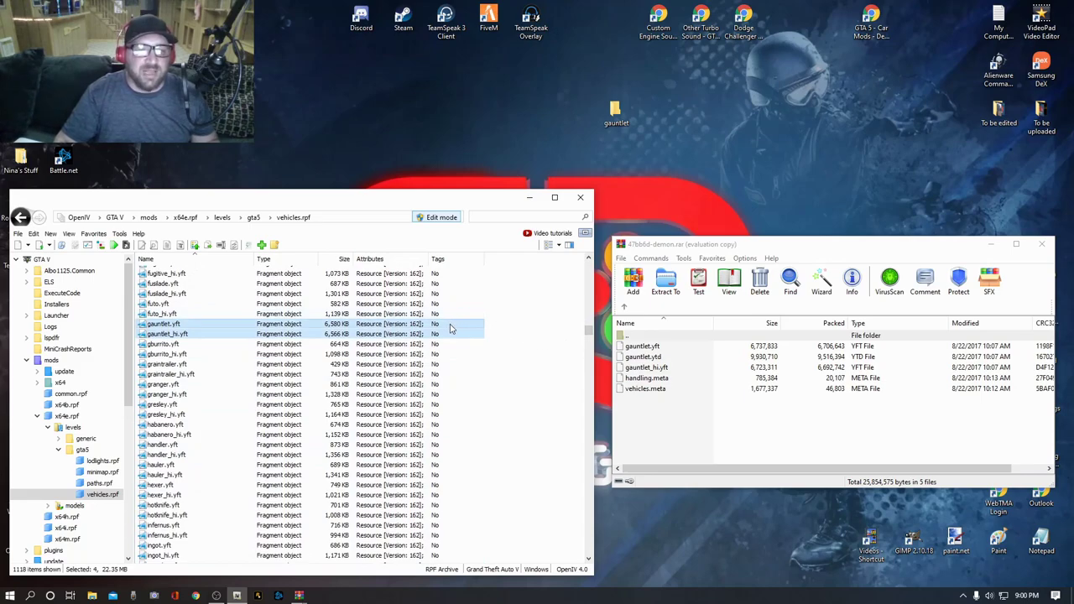
left_click_drag(451, 328, 466, 311)
left_click_drag(514, 251, 616, 112)
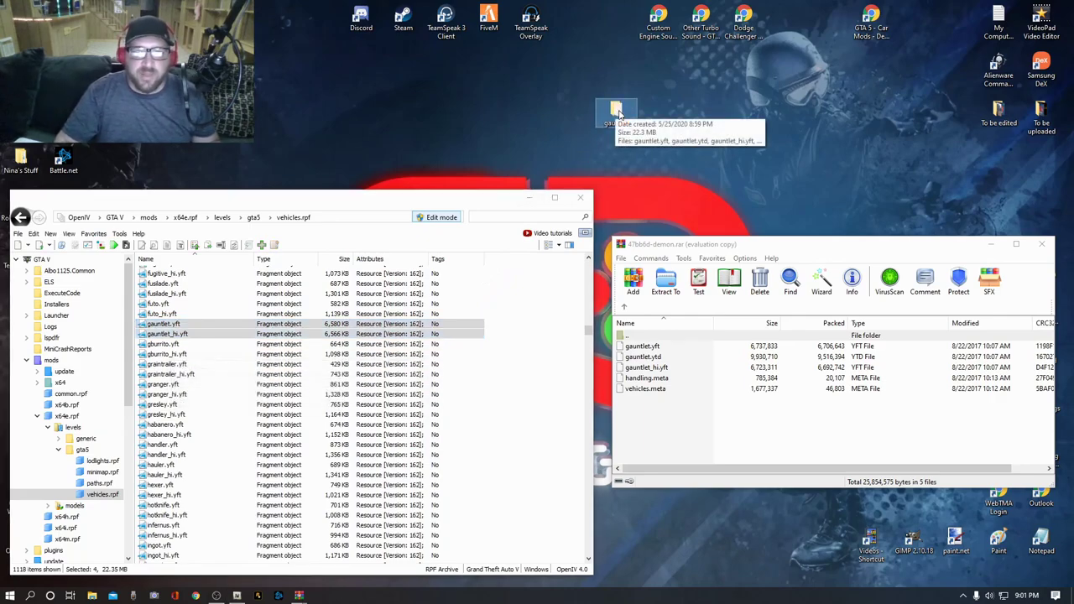
Open the desktop gauntlet folder, arrange its window beside OpenIV and clear the file selection in vehicles.rpf
double_click(617, 111)
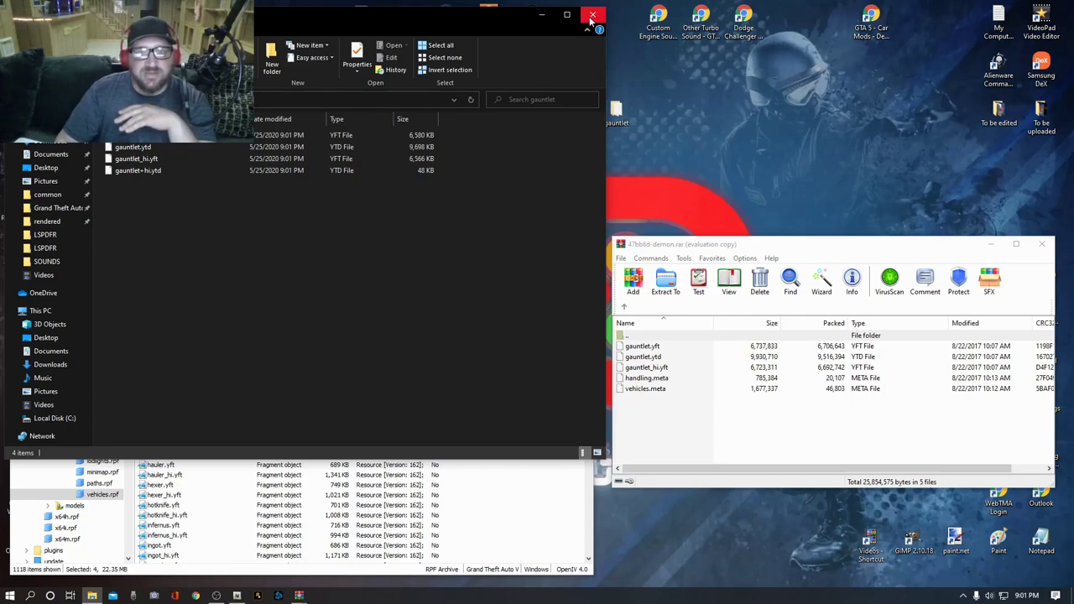
left_click_drag(367, 23, 918, 108)
mouse_move(403, 208)
left_mouse_down()
mouse_move(374, 148)
mouse_move(360, 198)
mouse_move(398, 200)
left_mouse_up()
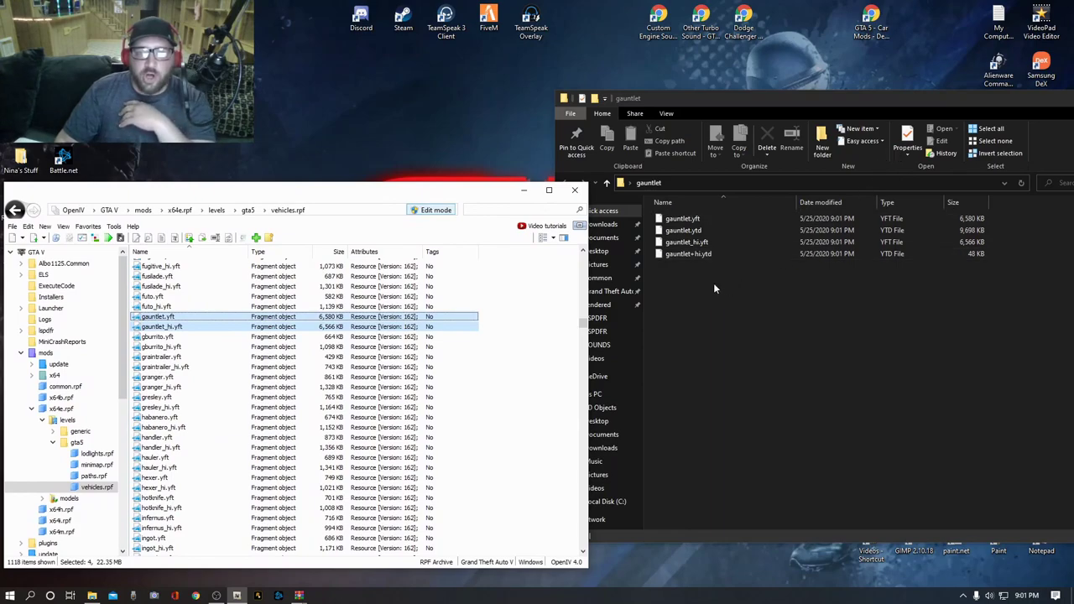
left_click(504, 348)
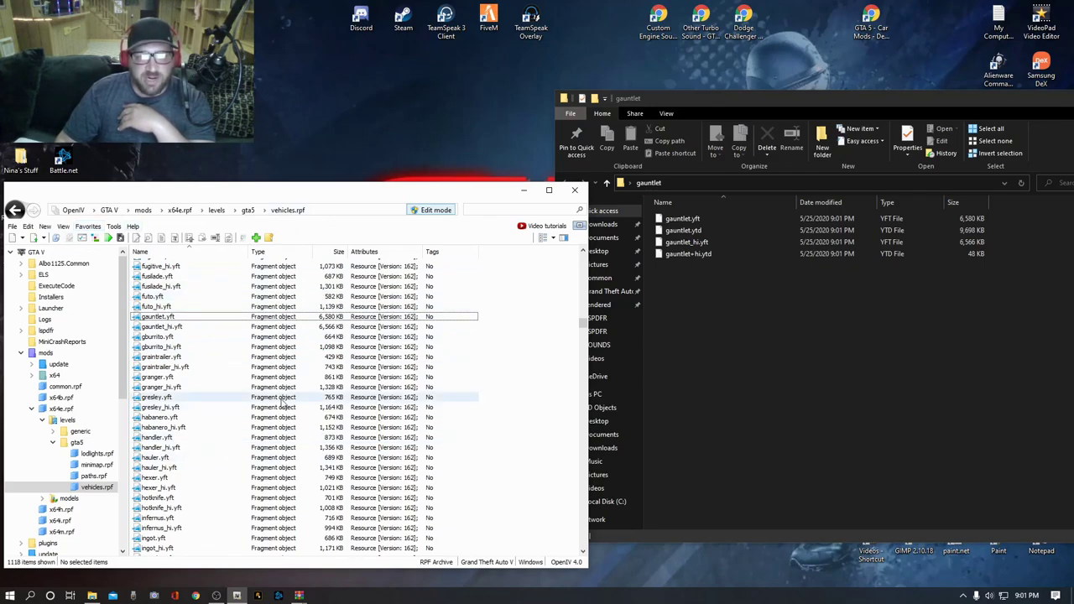
Select the four backup files in the gauntlet folder, close the folder's window and shift the folder to clear desktop space
left_click(687, 254)
left_click_drag(686, 258, 497, 350)
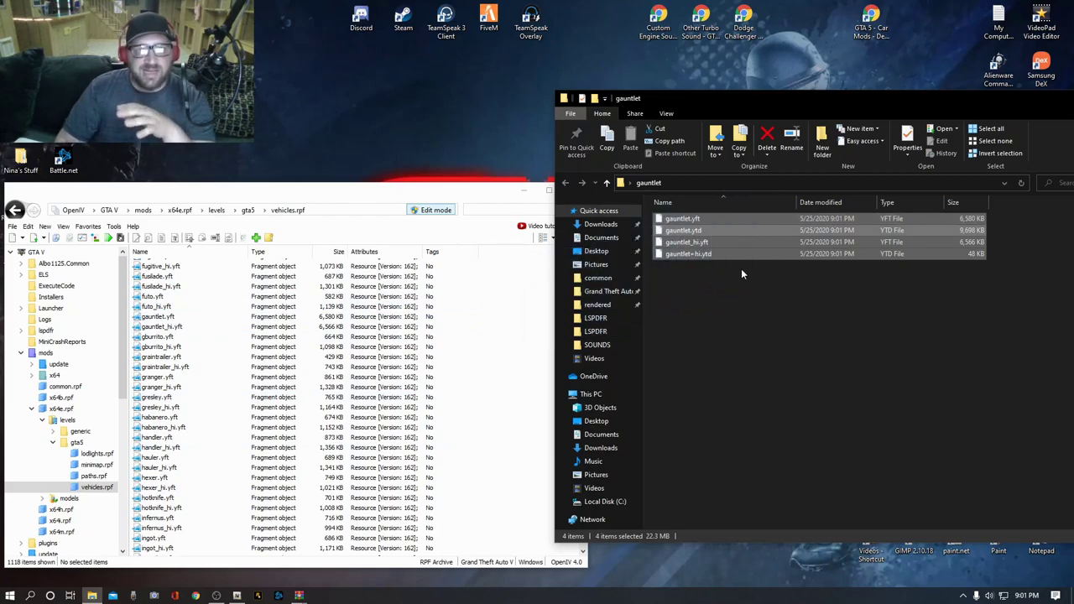
left_click_drag(868, 95, 723, 92)
left_click(996, 96)
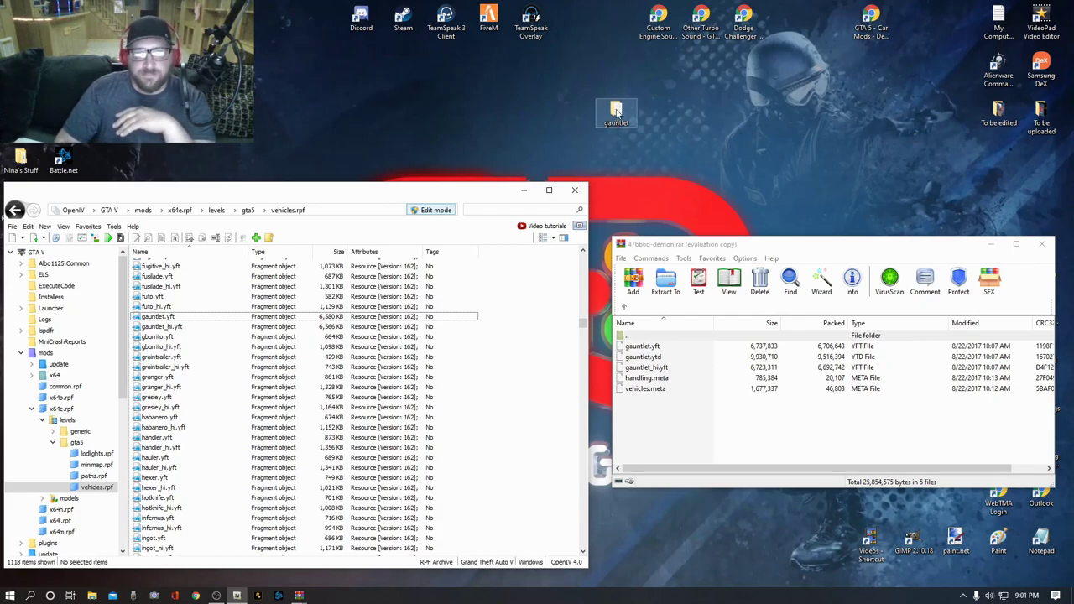
left_click_drag(617, 111, 763, 168)
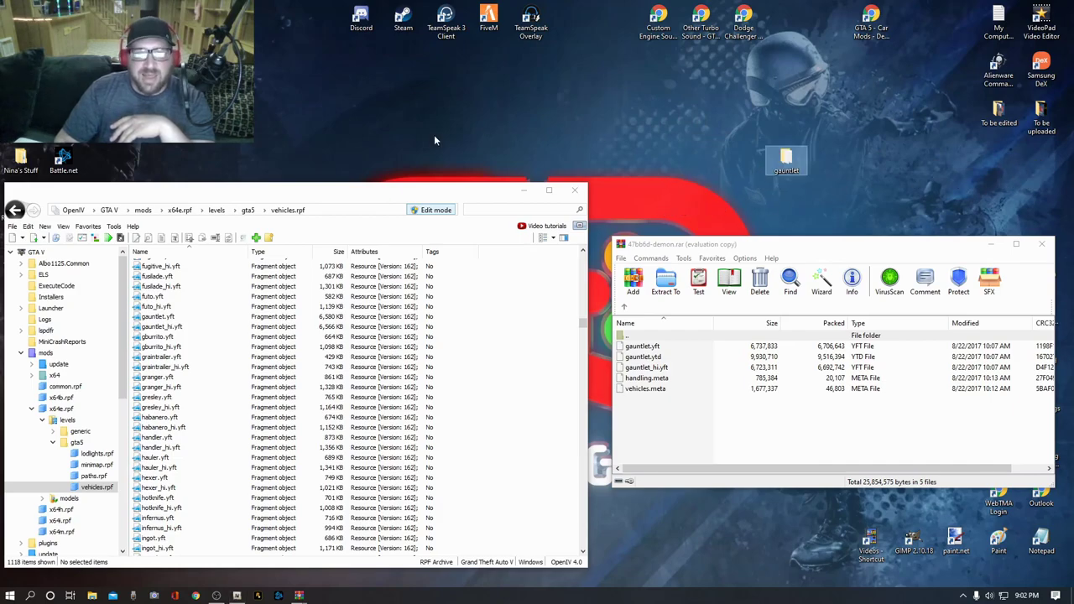
Uncover the desktop's OG Car.yft folder, try moving the gauntlet folder onto it, and browse the original-vehicle backups it holds
left_click_drag(394, 186, 474, 67)
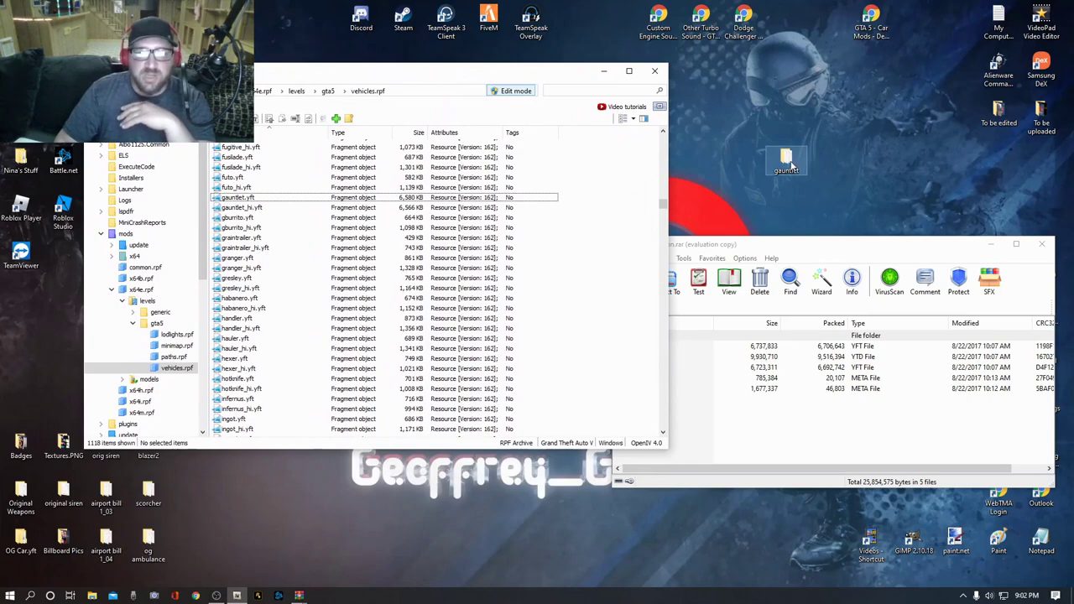
left_click_drag(789, 159, 21, 554)
left_click_drag(23, 547, 23, 547)
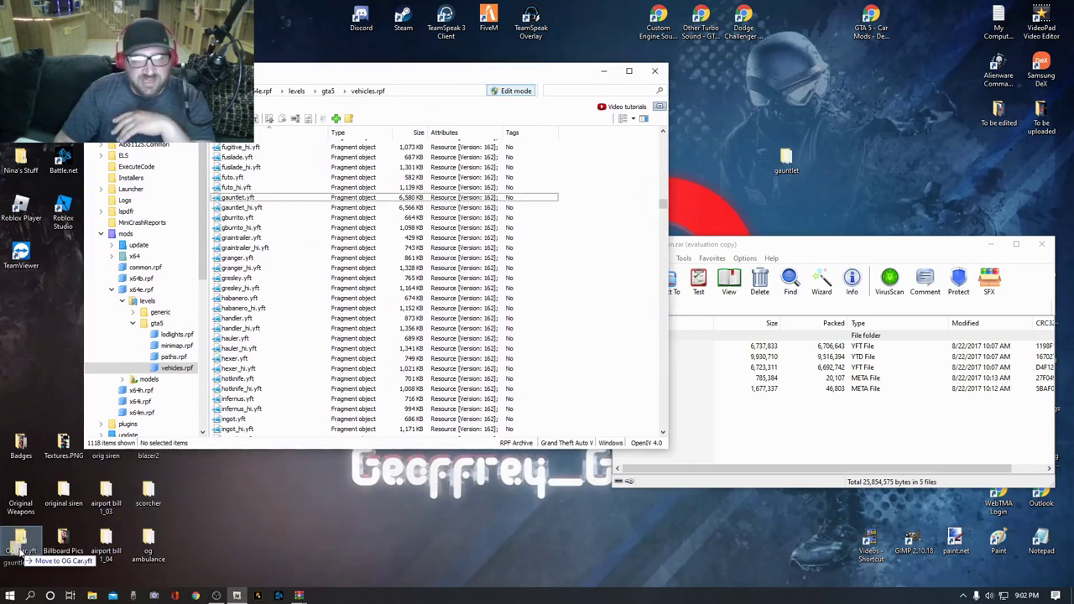
left_click_drag(786, 158, 828, 158)
double_click(21, 542)
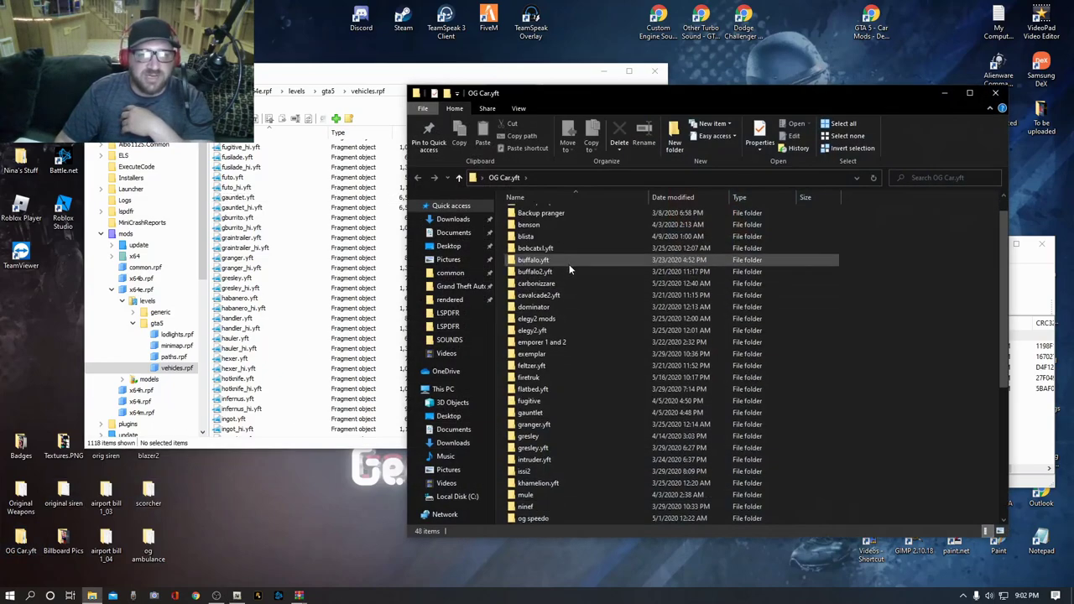
scroll(549, 269, "down", 7)
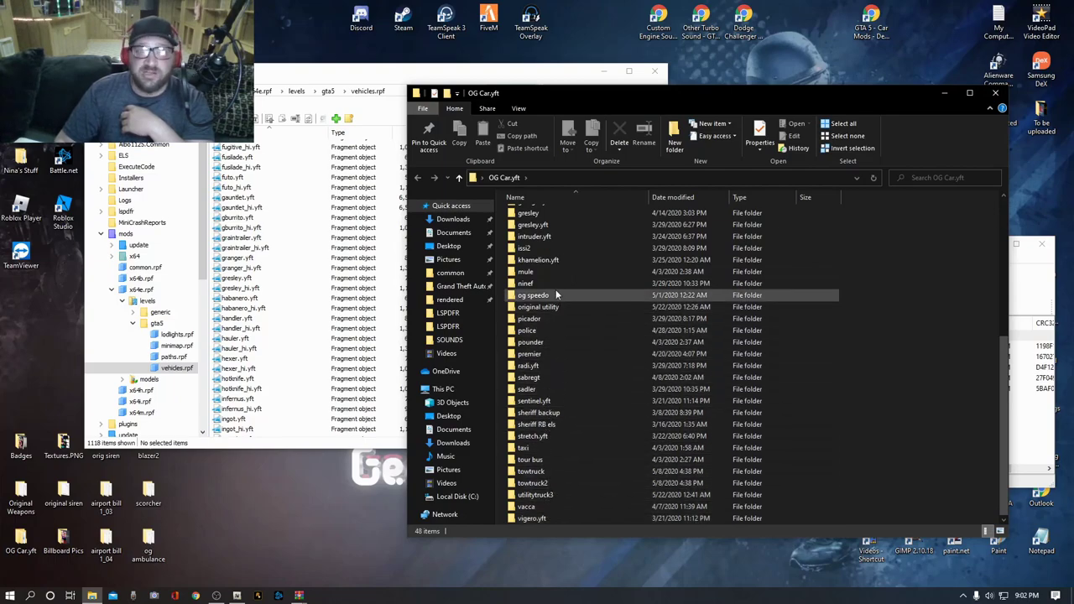
left_click(994, 95)
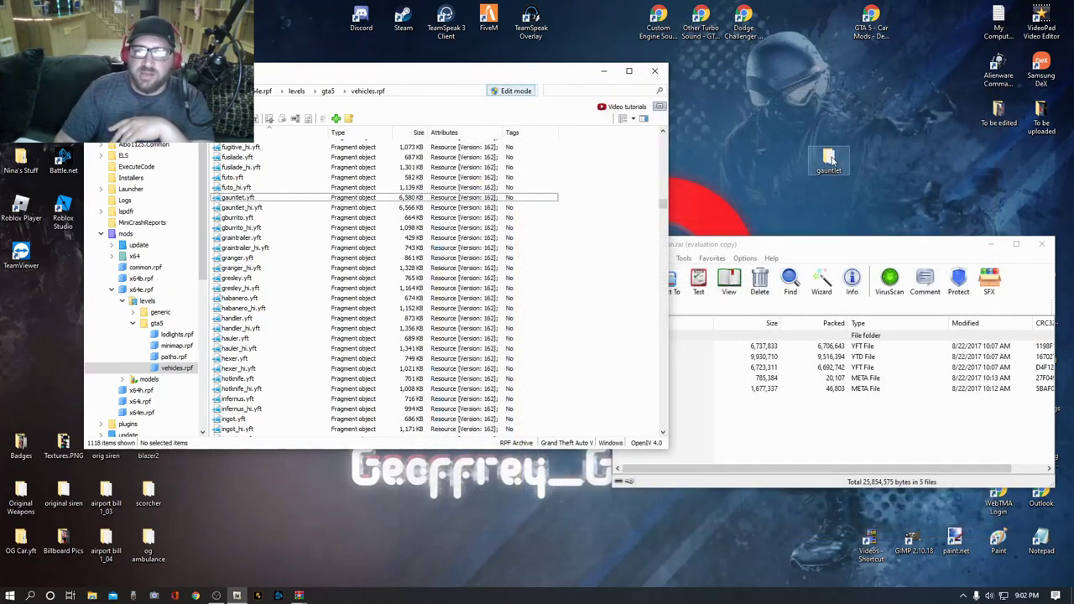
Delete the extra gauntlet folder from the desktop and place the OpenIV window back beside the demon archive
right_click(829, 158)
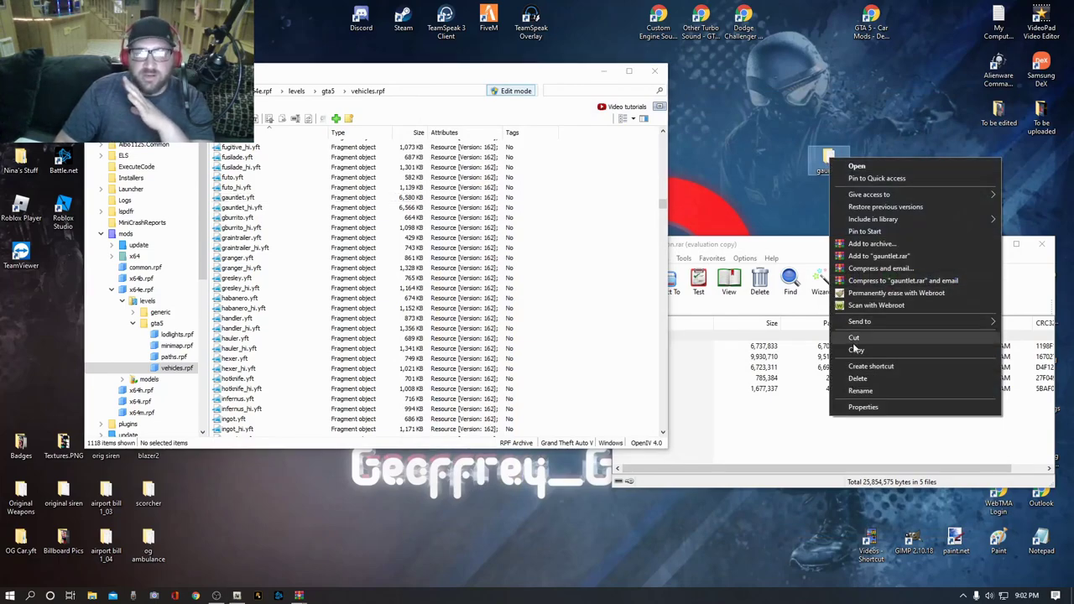
left_click(862, 379)
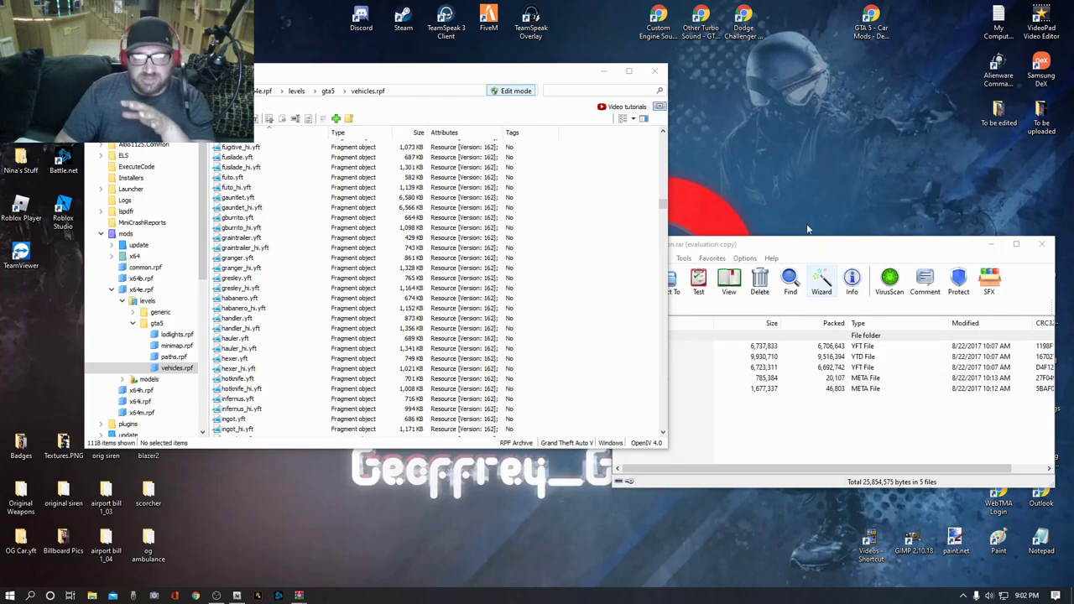
left_click_drag(445, 77, 377, 183)
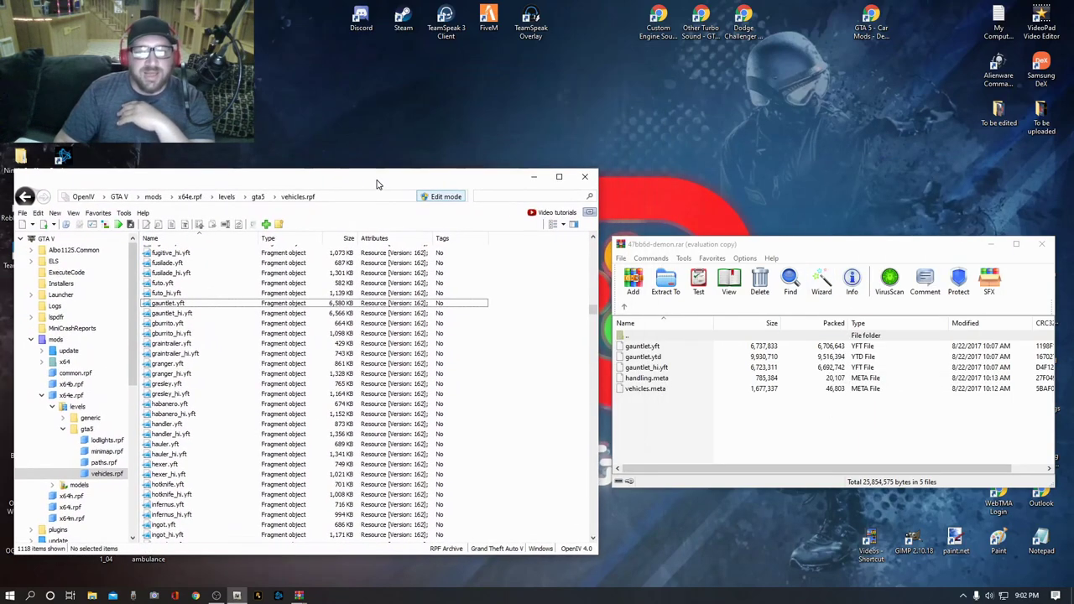
Copy gauntlet.yft, gauntlet.ytd and gauntlet_hi.yft from the 47bb6d-demon.rar archive into the mods vehicles.rpf
left_click(646, 347)
left_click_drag(648, 338, 620, 340)
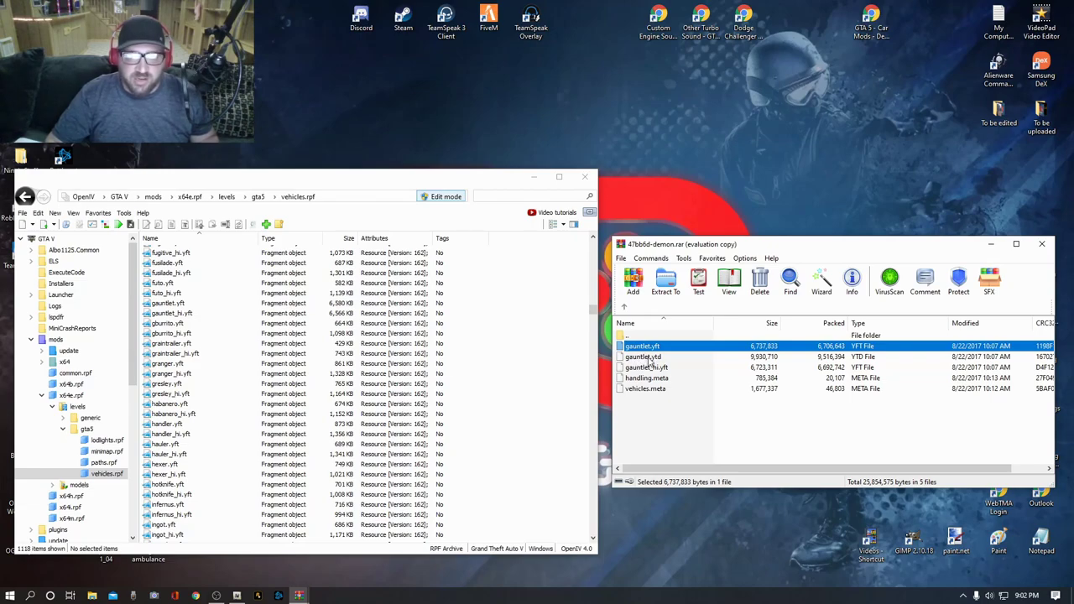
left_click(650, 359, "ctrl")
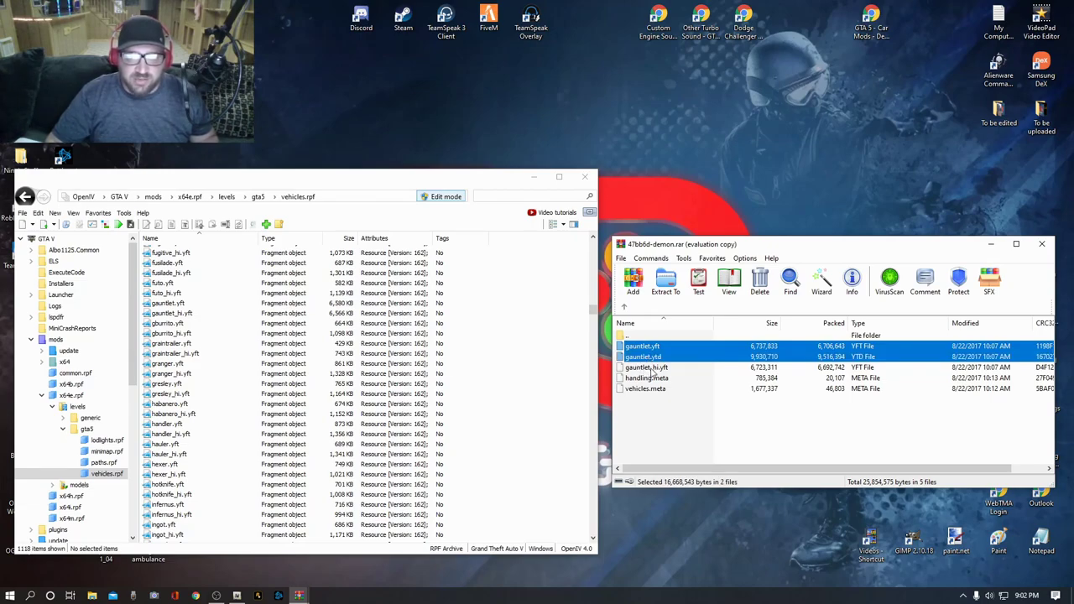
left_click(657, 370, "ctrl")
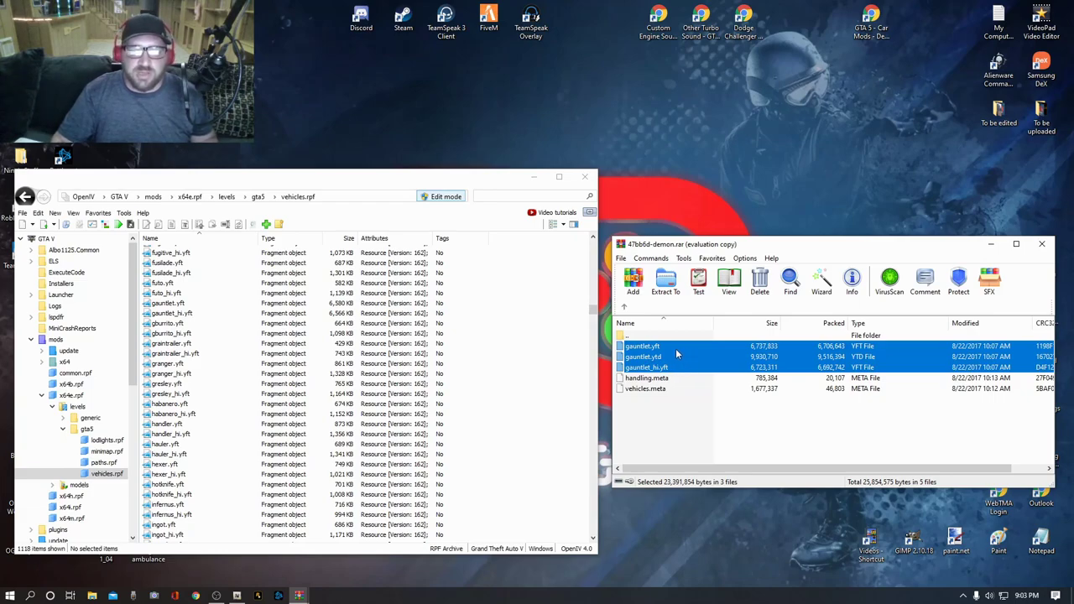
left_click_drag(710, 358, 538, 403)
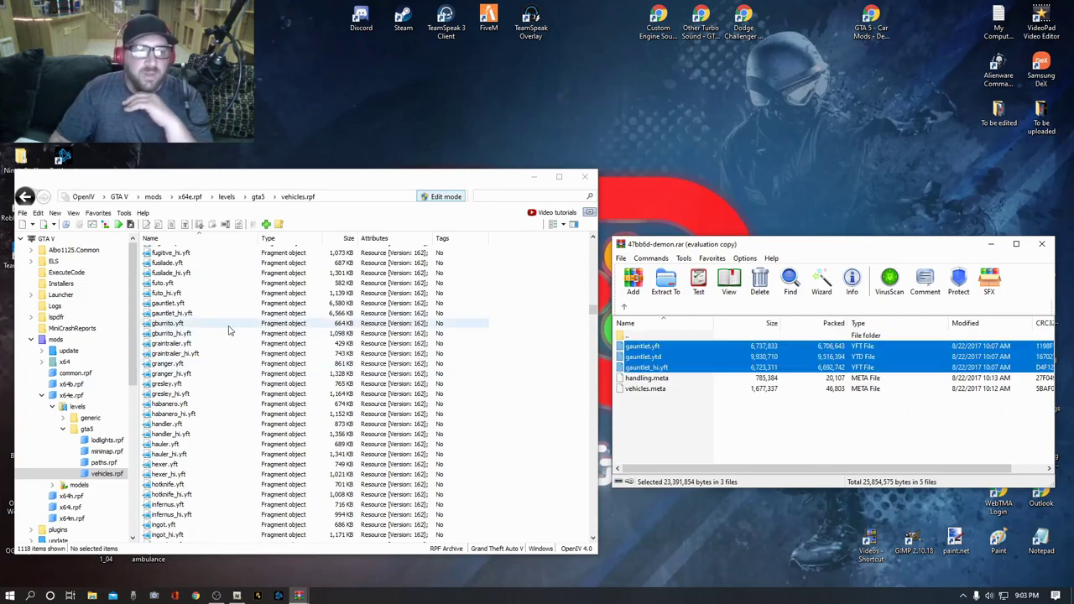
Preview gauntlet_hi.yft from vehicles.rpf in the Model Viewer, examine the car from front and rear, and close the preview
double_click(157, 314)
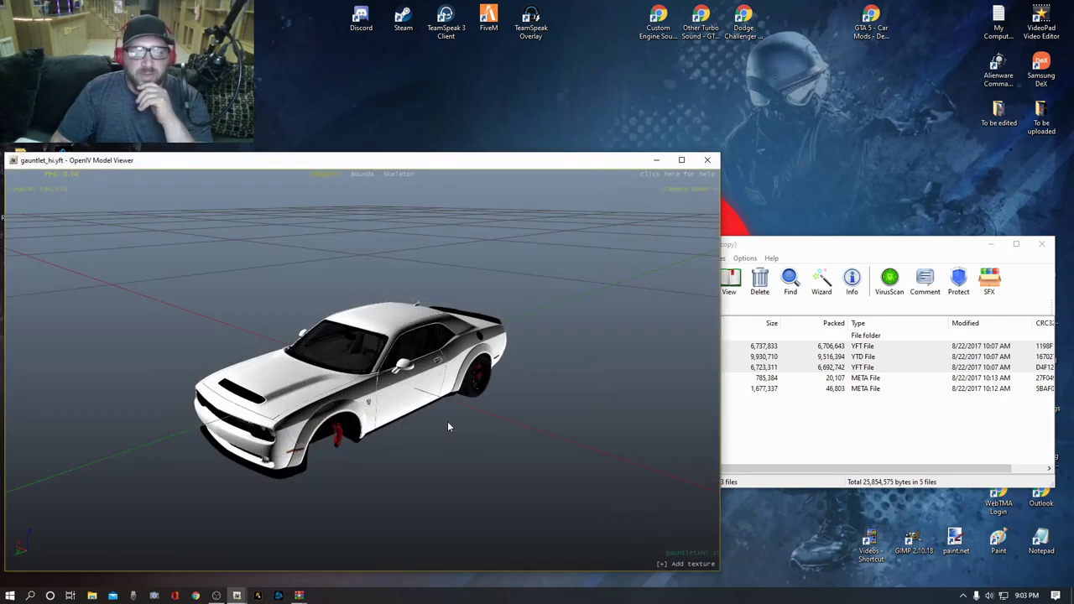
left_click_drag(448, 426, 417, 336)
left_click_drag(323, 385, 394, 378)
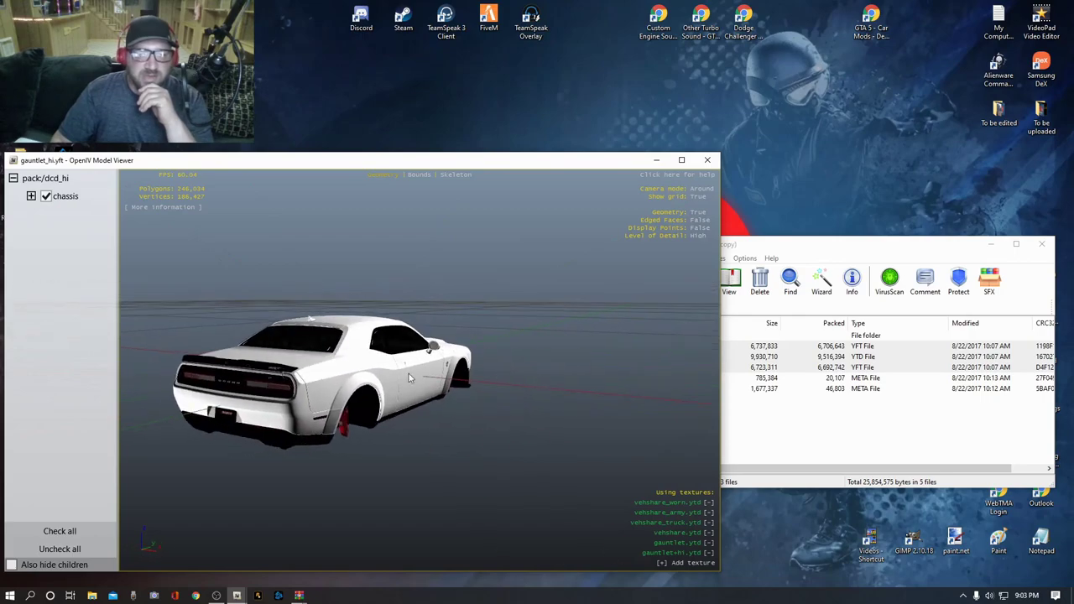
left_click(708, 161)
Close the 47bb6d-demon.rar archive and clear the file selection in vehicles.rpf
left_click_drag(886, 248, 866, 242)
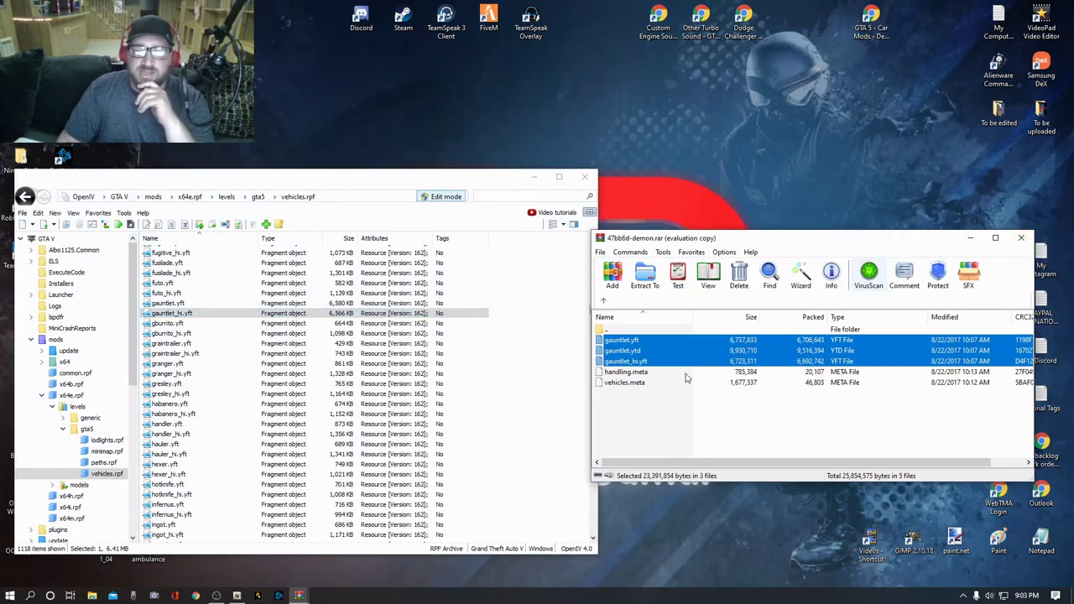
left_click(1022, 240)
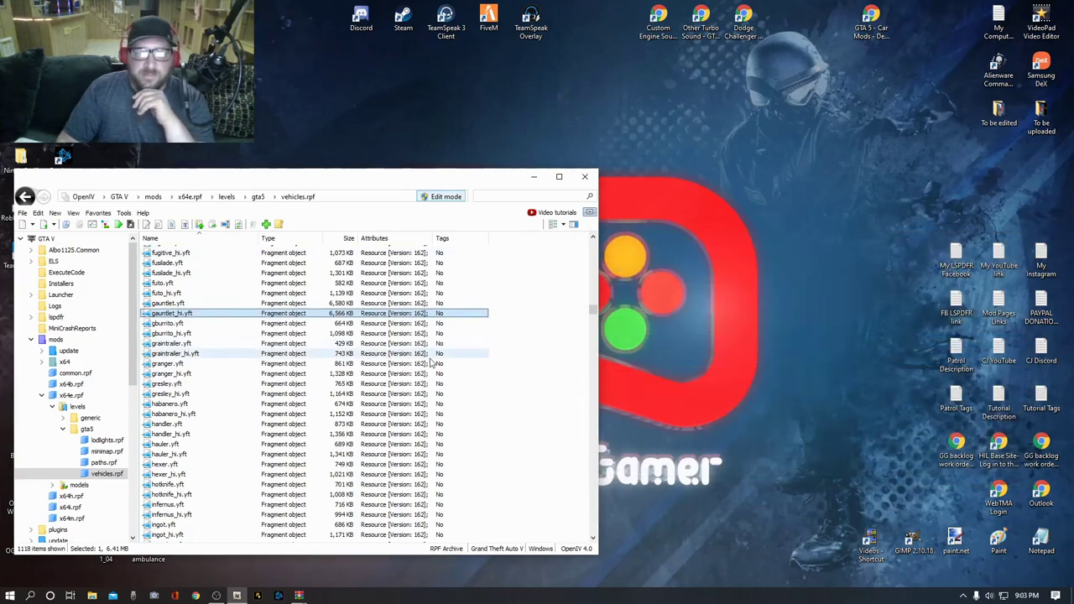
left_click(574, 319)
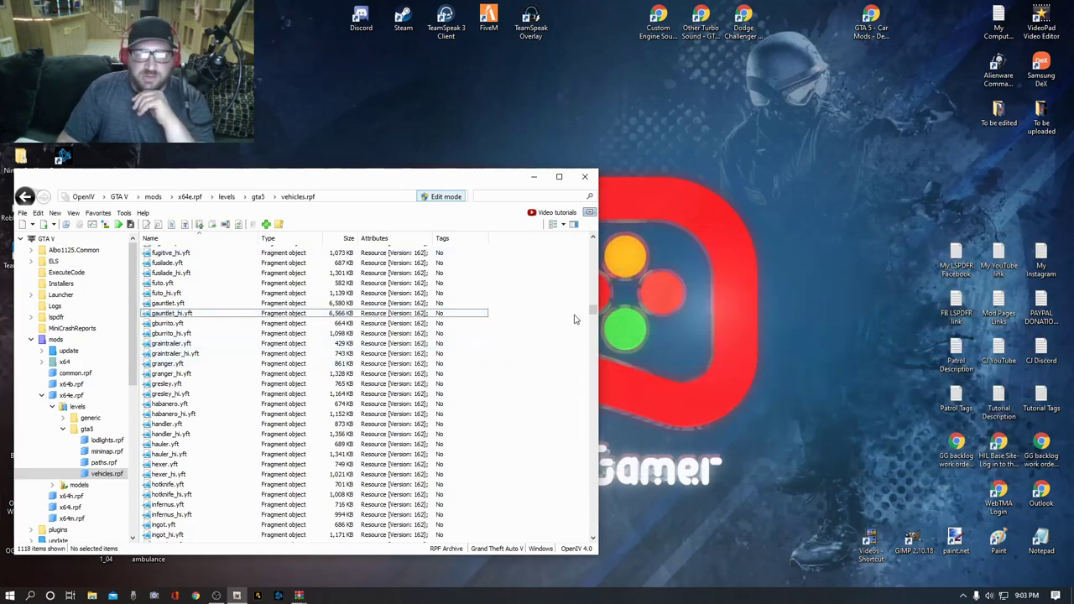
Bring up the 8341a7-v8 supercharger mod.rar archive beside OpenIV and go to the mods folder in OpenIV
left_click_drag(389, 184, 532, 182)
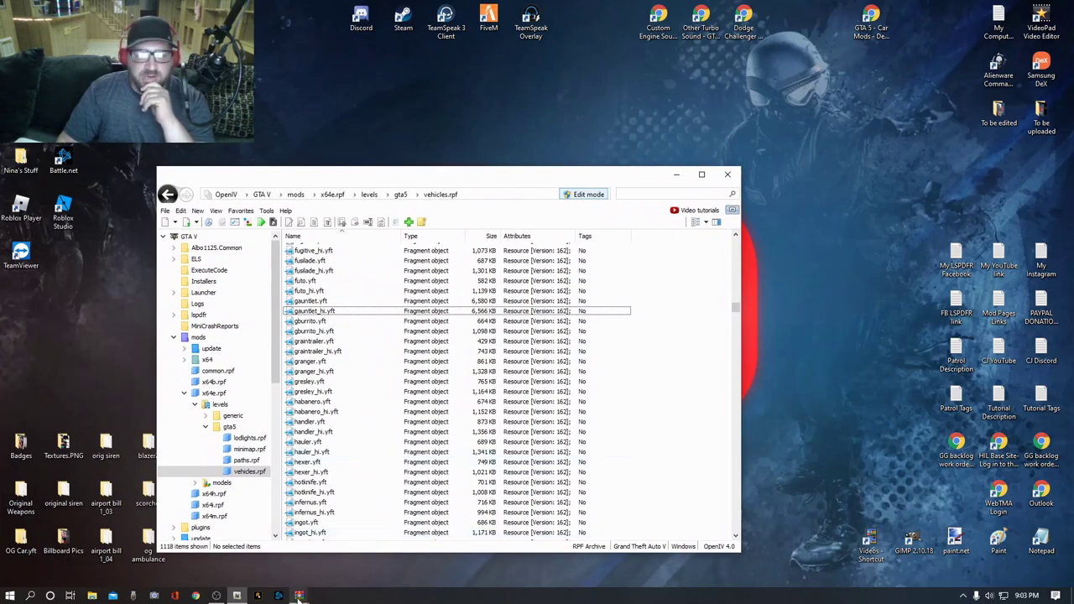
mouse_move(298, 596)
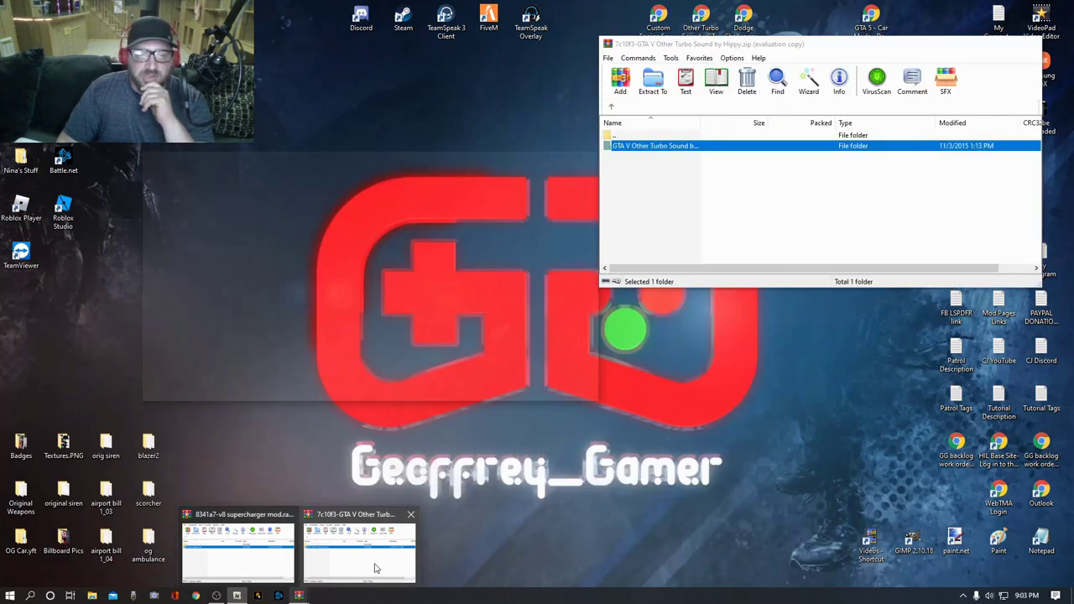
mouse_move(226, 572)
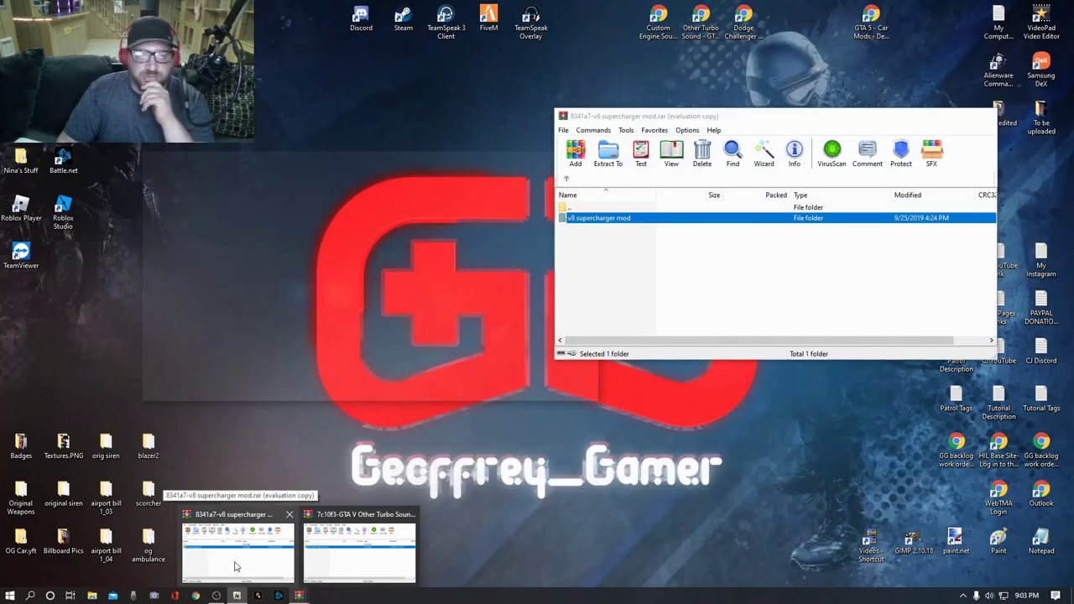
left_click(235, 568)
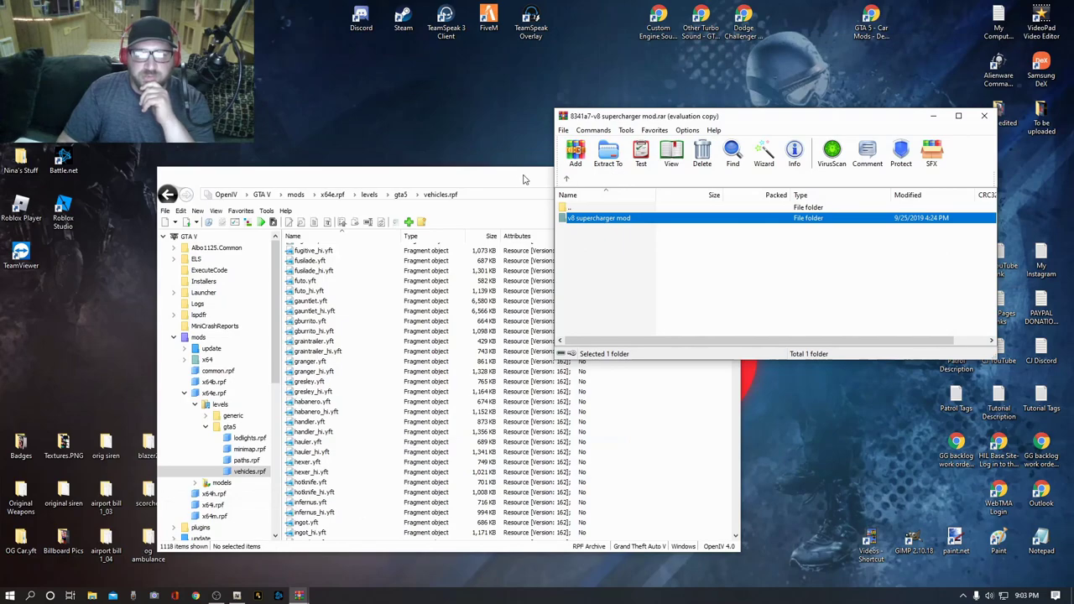
left_click_drag(515, 184, 377, 191)
left_click_drag(770, 116, 838, 210)
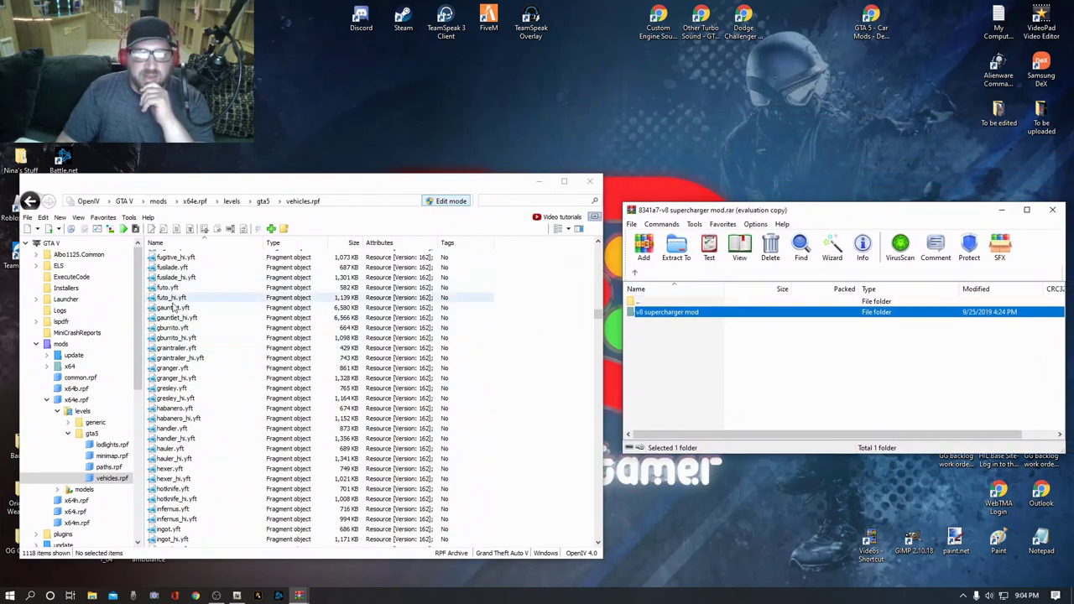
left_click(61, 345)
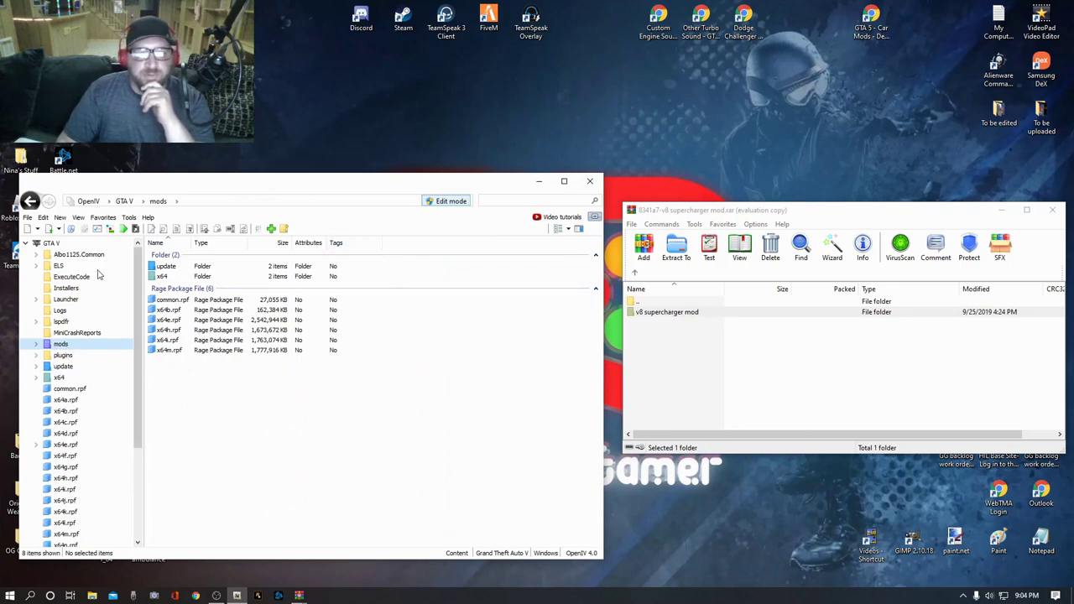
Look inside the archive's v8 supercharger mod folder and its mods subfolder, and return to the archive's root
left_click(701, 318)
double_click(699, 315)
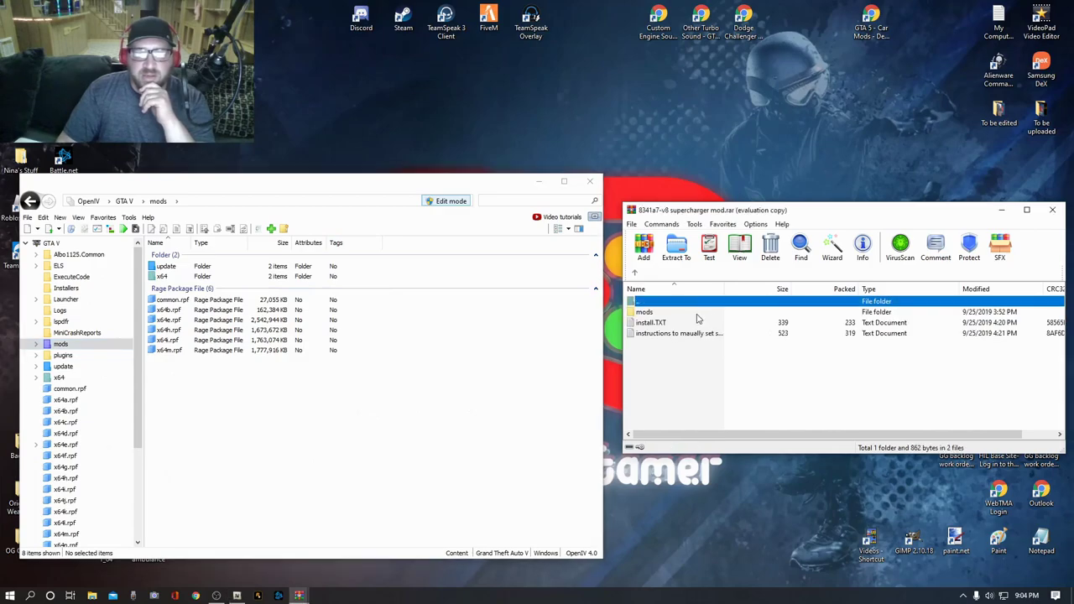
double_click(646, 312)
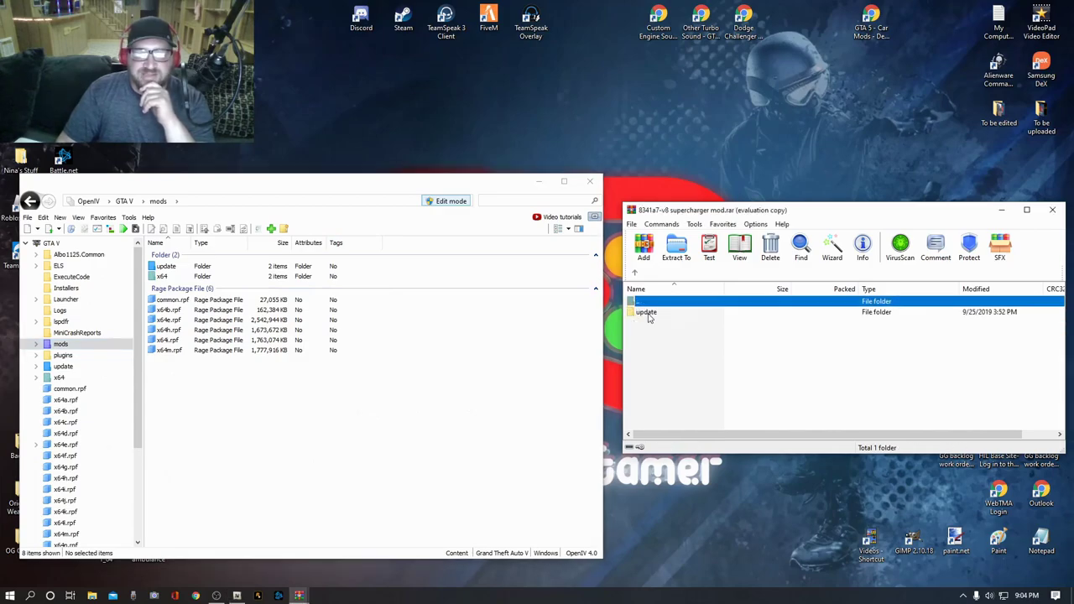
left_click(635, 273)
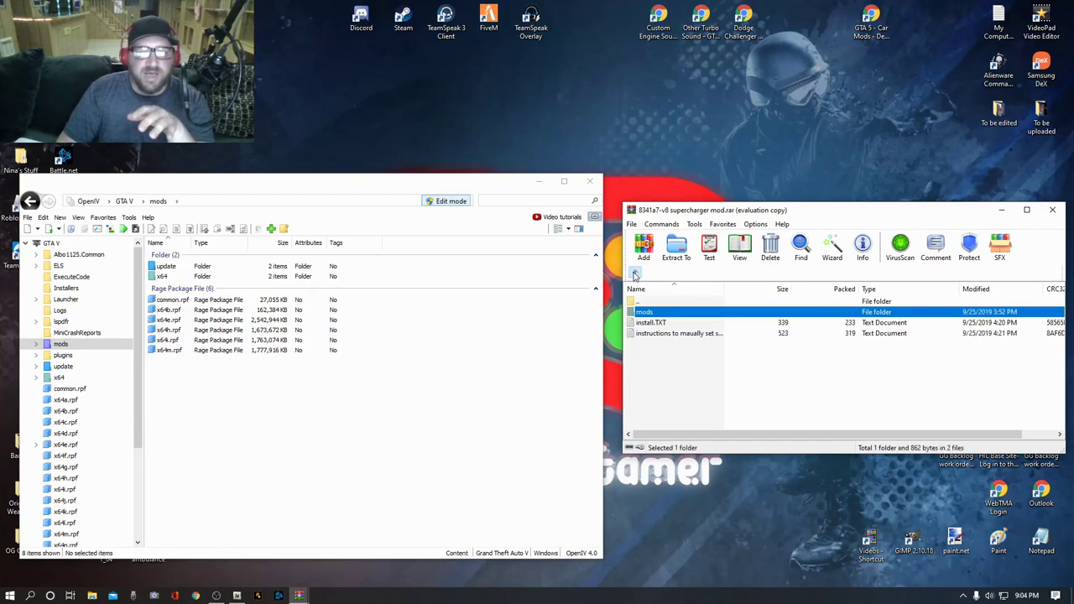
left_click(635, 274)
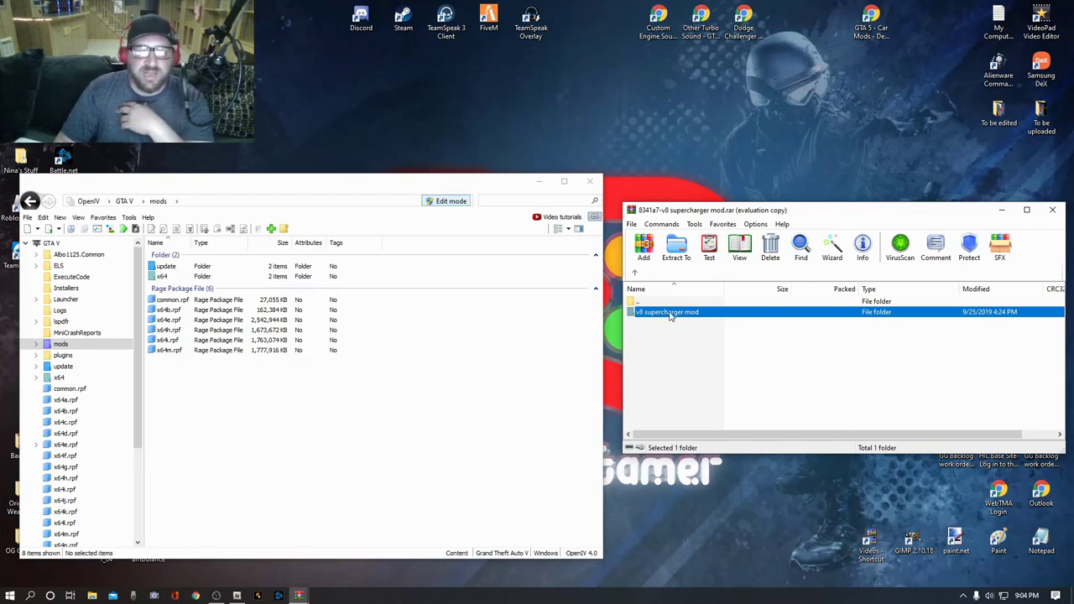
Go to mods > update > x64 > dlcpacks in OpenIV and to the matching dlcpacks folder inside the v8 supercharger mod archive
double_click(678, 313)
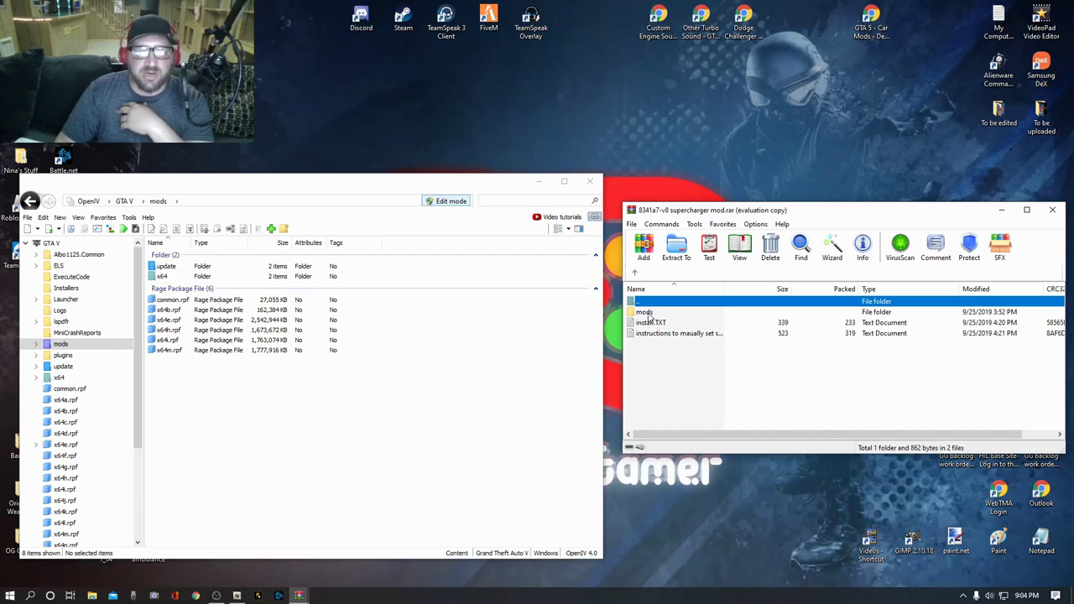
double_click(647, 314)
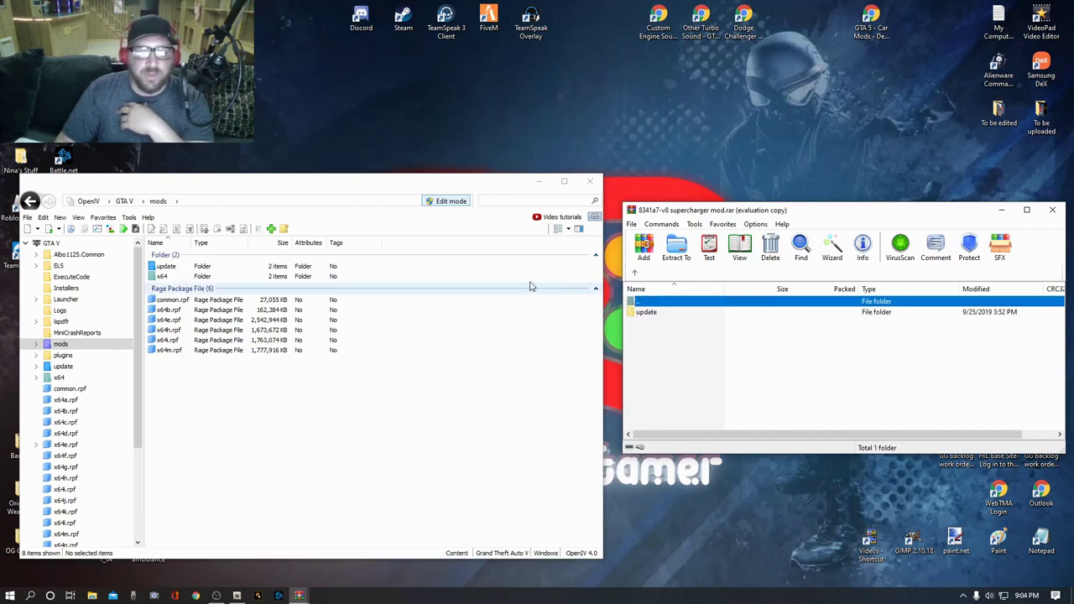
double_click(59, 345)
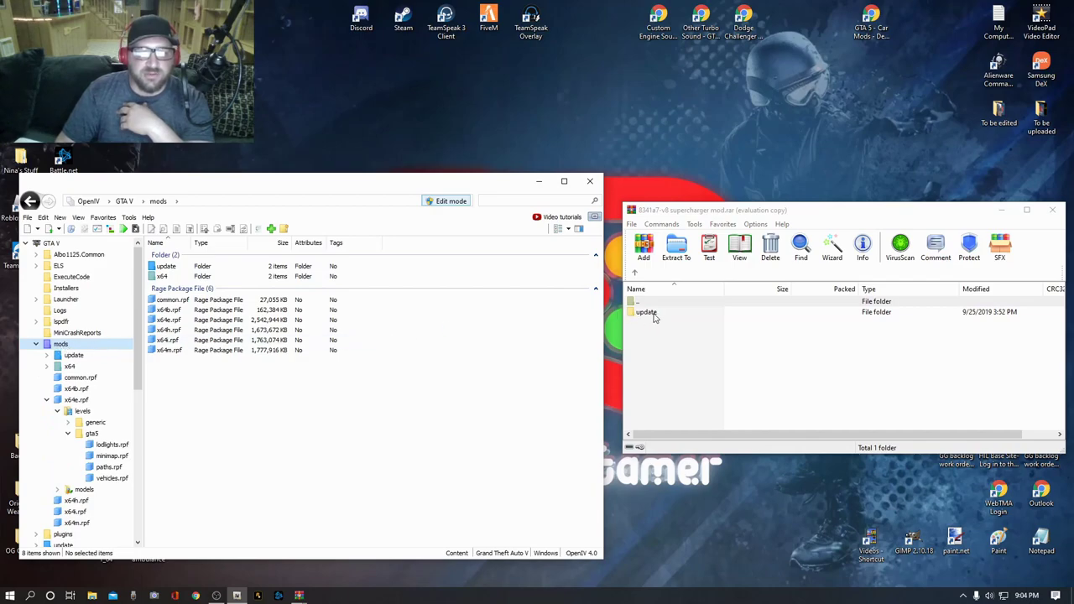
double_click(169, 267)
double_click(661, 313)
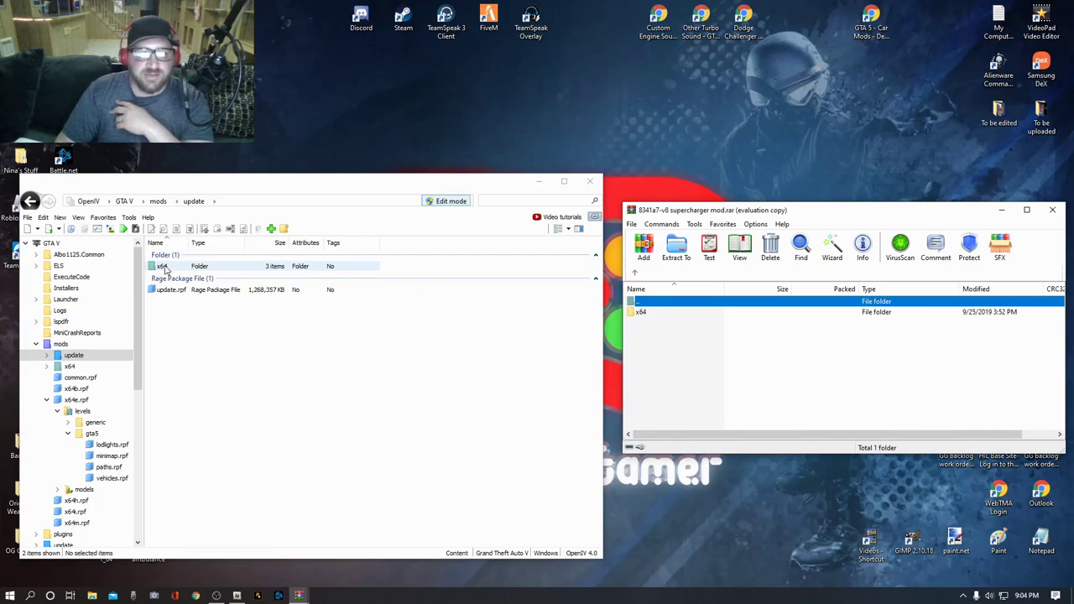
double_click(163, 267)
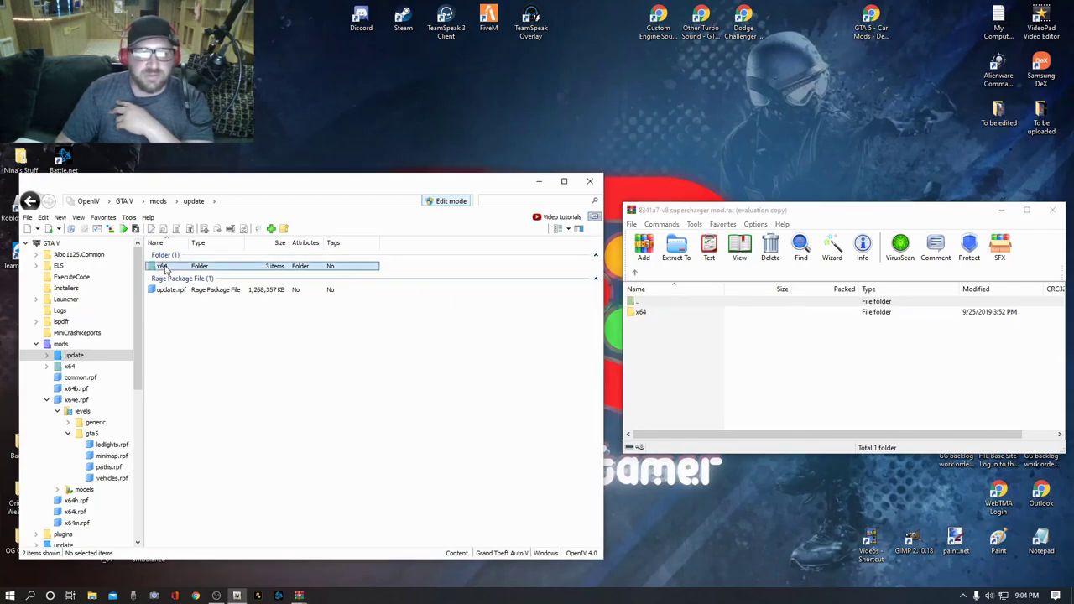
double_click(647, 316)
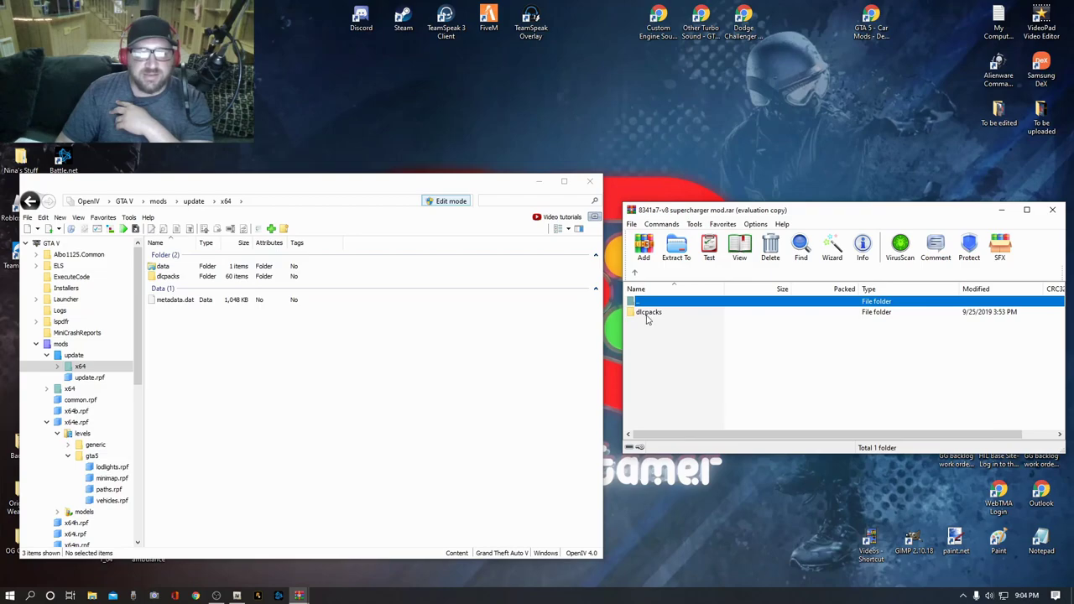
double_click(165, 278)
left_click(649, 312)
double_click(649, 313)
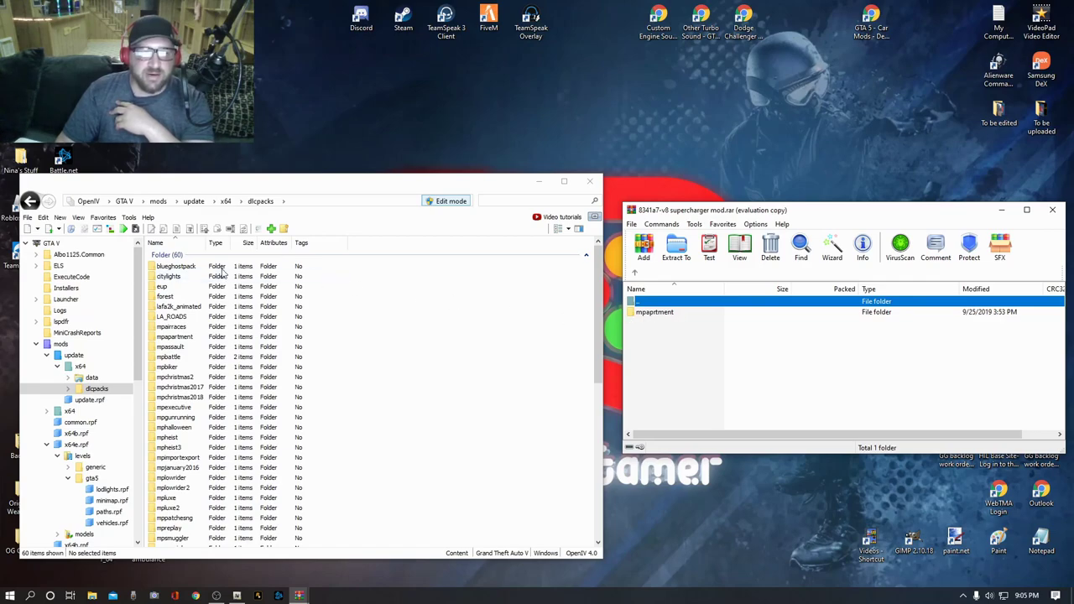
Continue into the mpapartment folder, its dlc.rpf and the x64 folder in both OpenIV and the archive
double_click(185, 338)
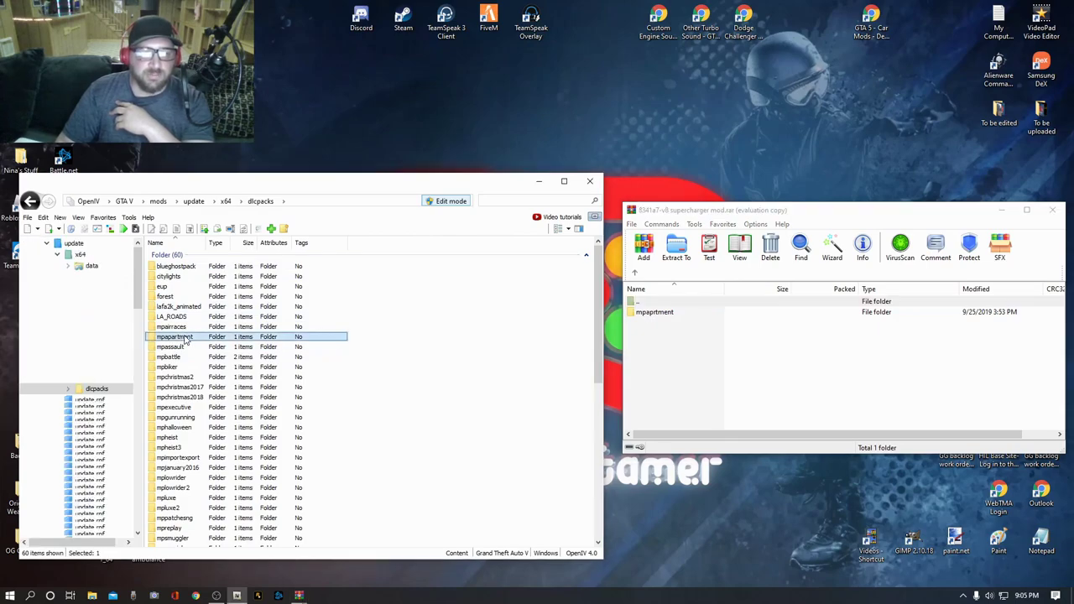
double_click(656, 314)
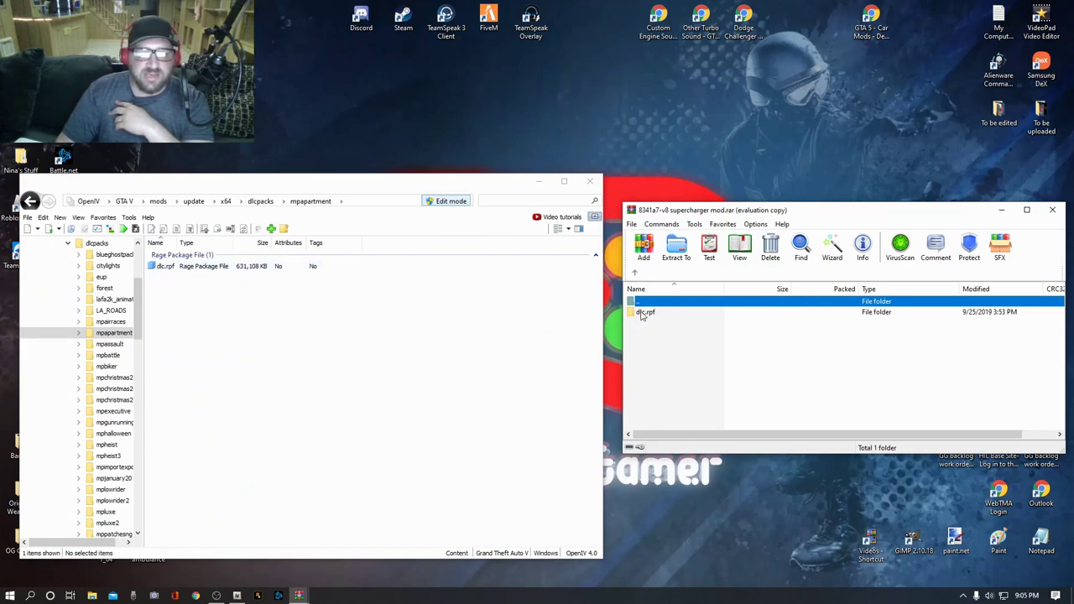
double_click(166, 270)
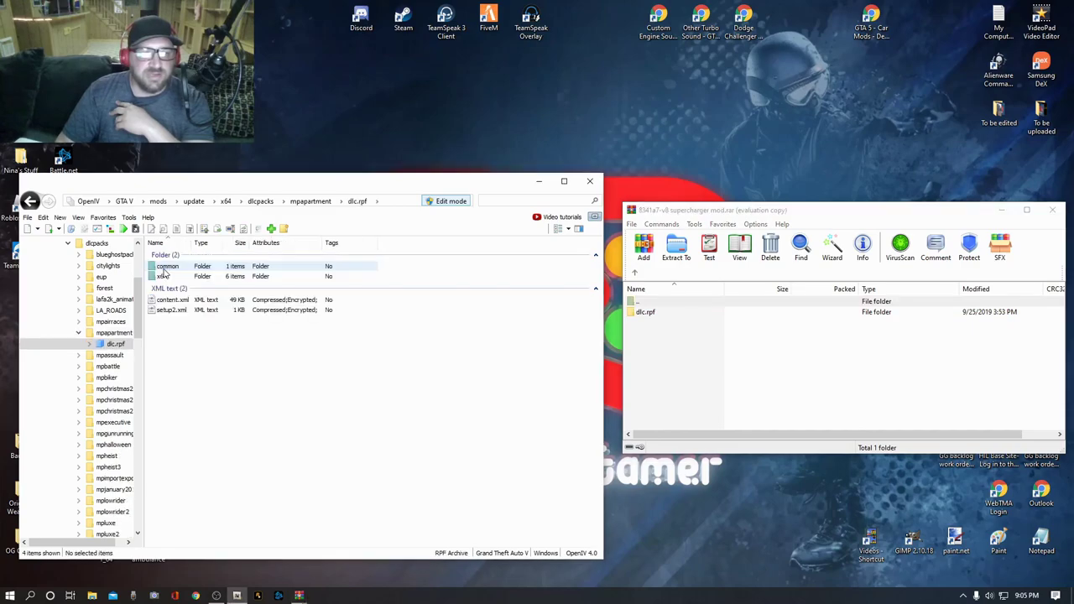
double_click(646, 312)
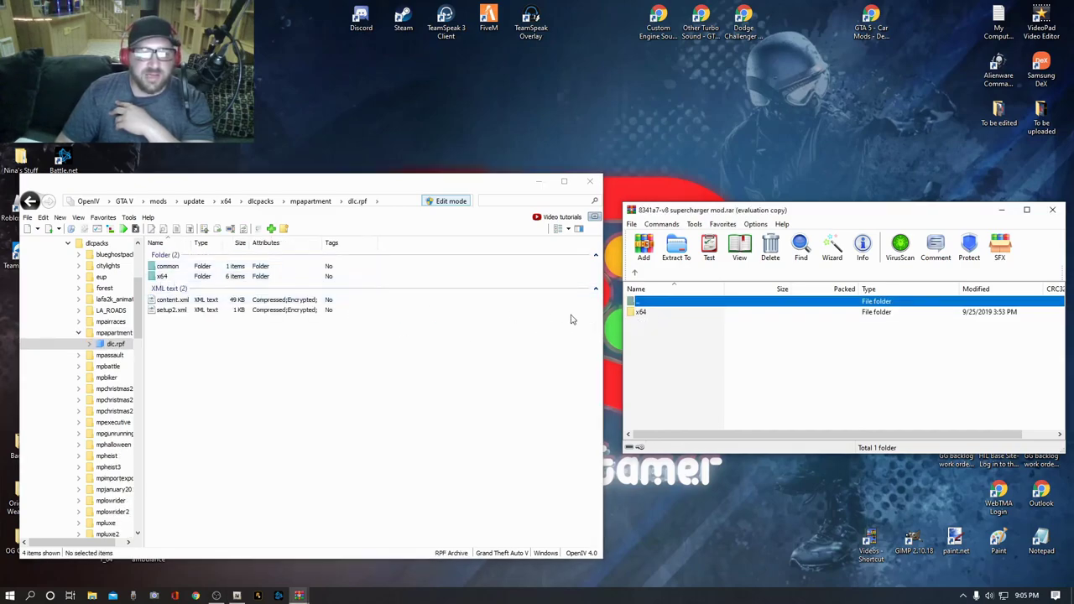
double_click(162, 277)
double_click(643, 312)
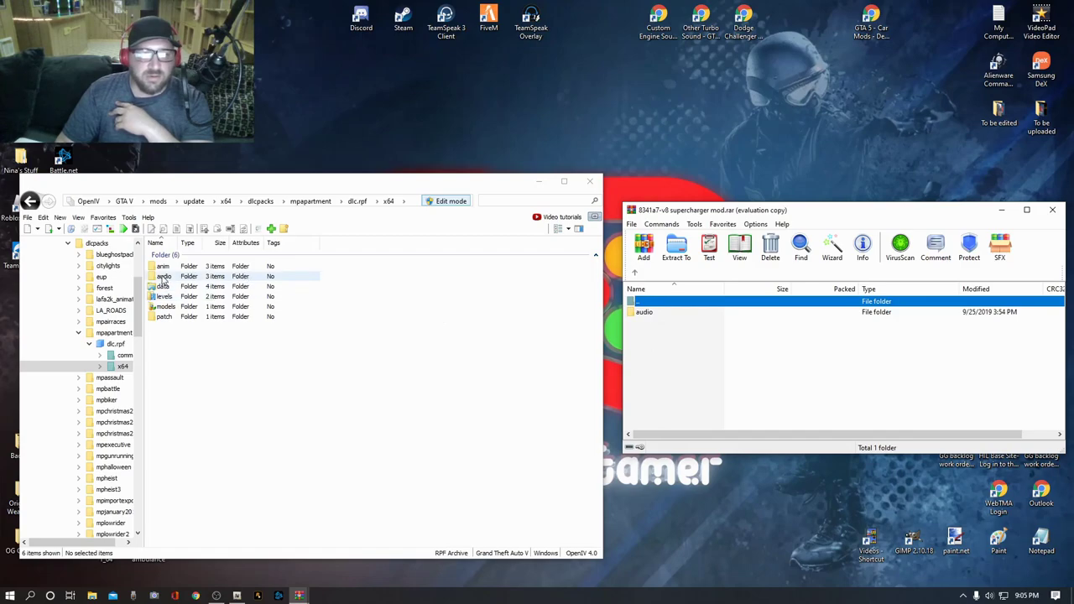
Go through audio and sfx to the dlc_apartment folder in both OpenIV and the archive
double_click(165, 276)
double_click(646, 314)
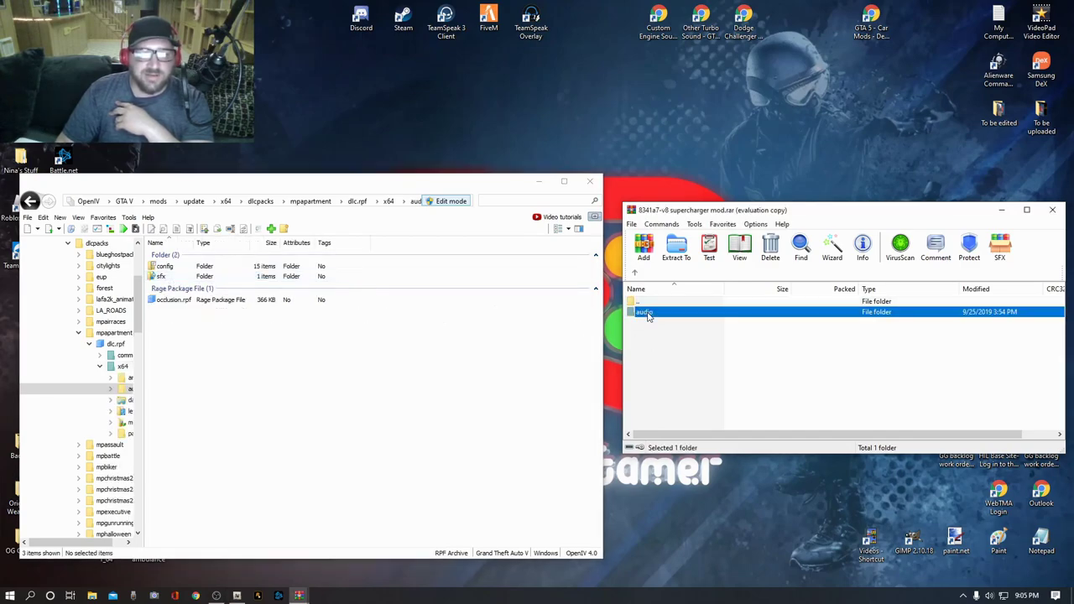
double_click(160, 277)
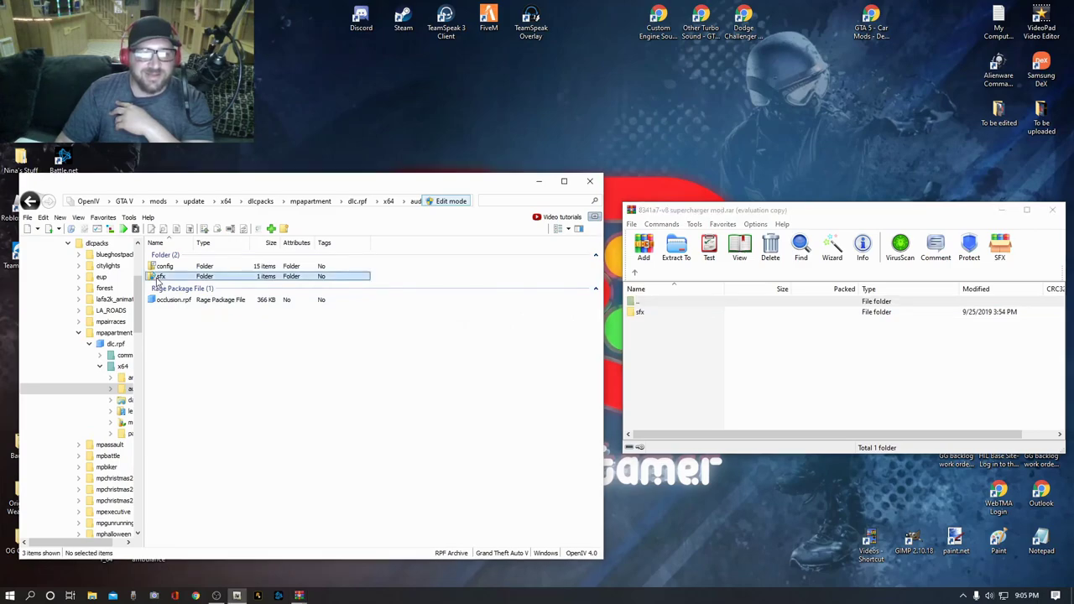
left_click(642, 313)
double_click(642, 313)
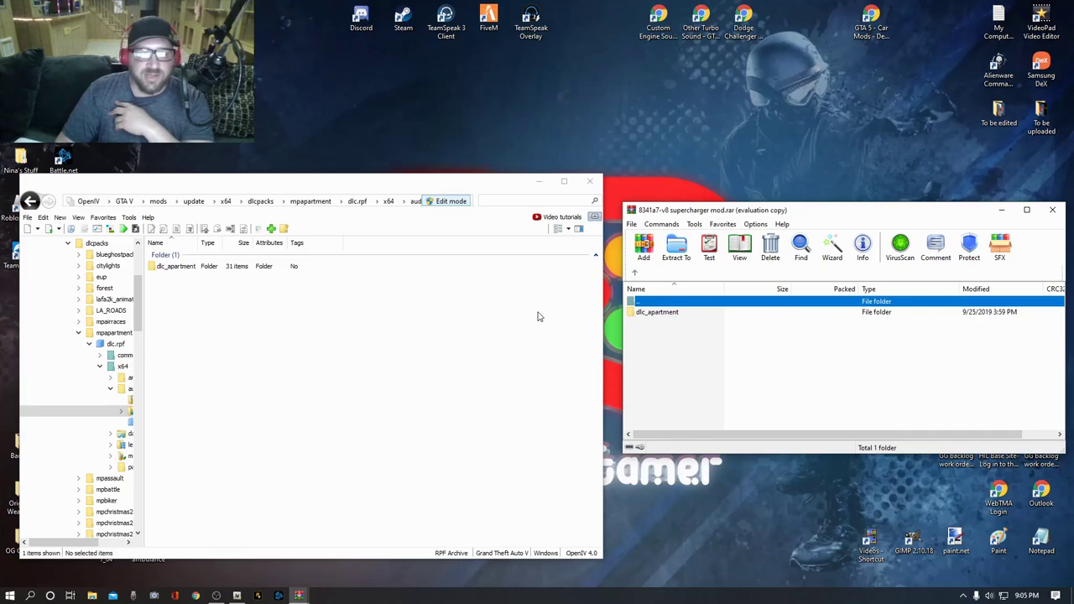
double_click(178, 267)
double_click(657, 313)
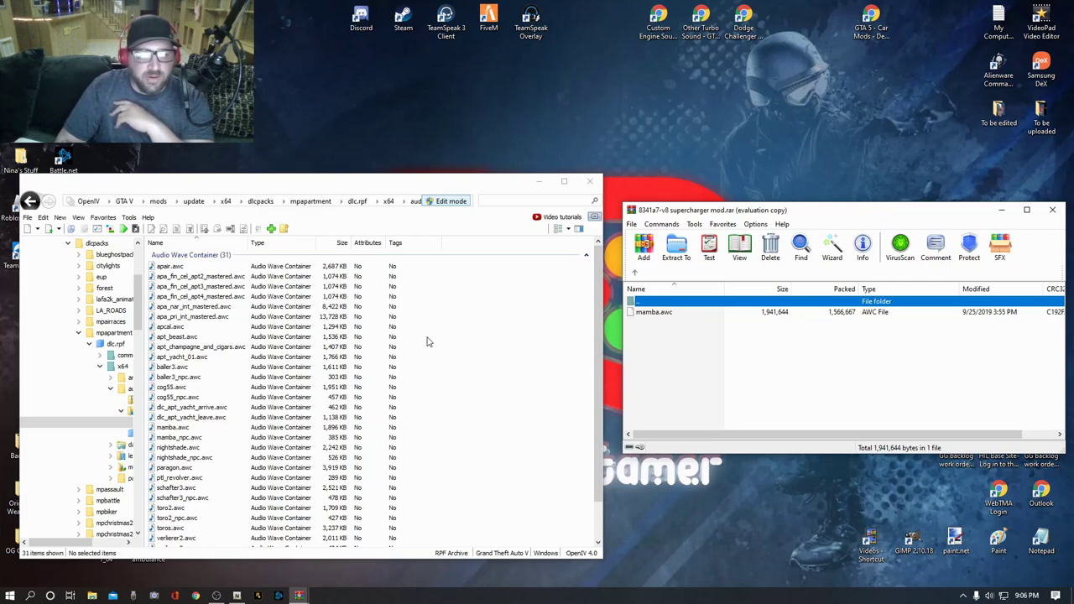
Replace mamba.awc in OpenIV's dlc_apartment folder with the archive's mamba.awc and close the archive
left_click_drag(349, 192, 353, 132)
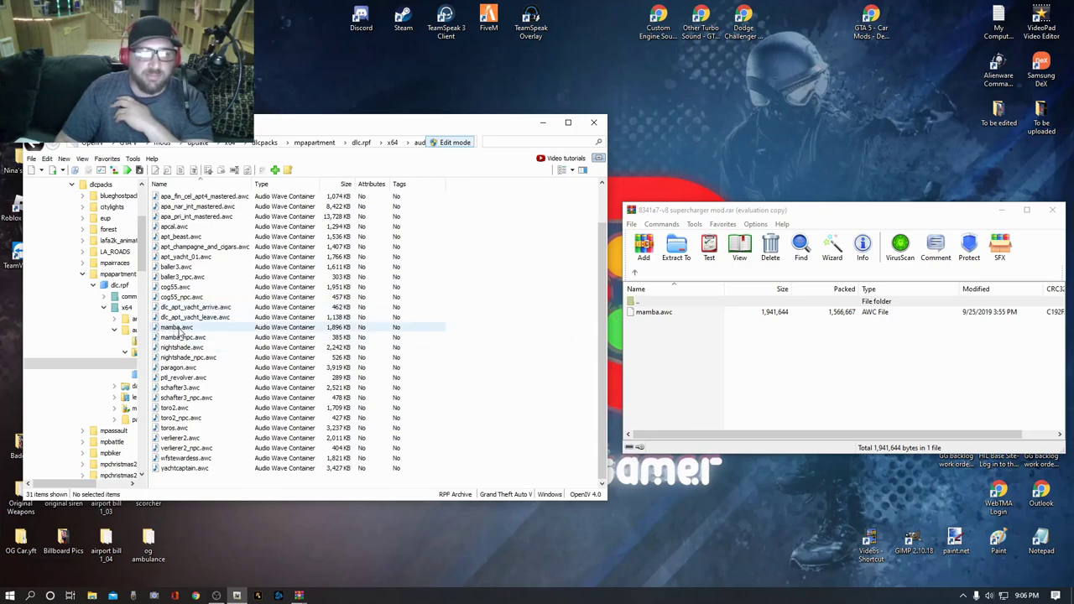
left_click(667, 314)
left_click_drag(668, 314, 164, 332)
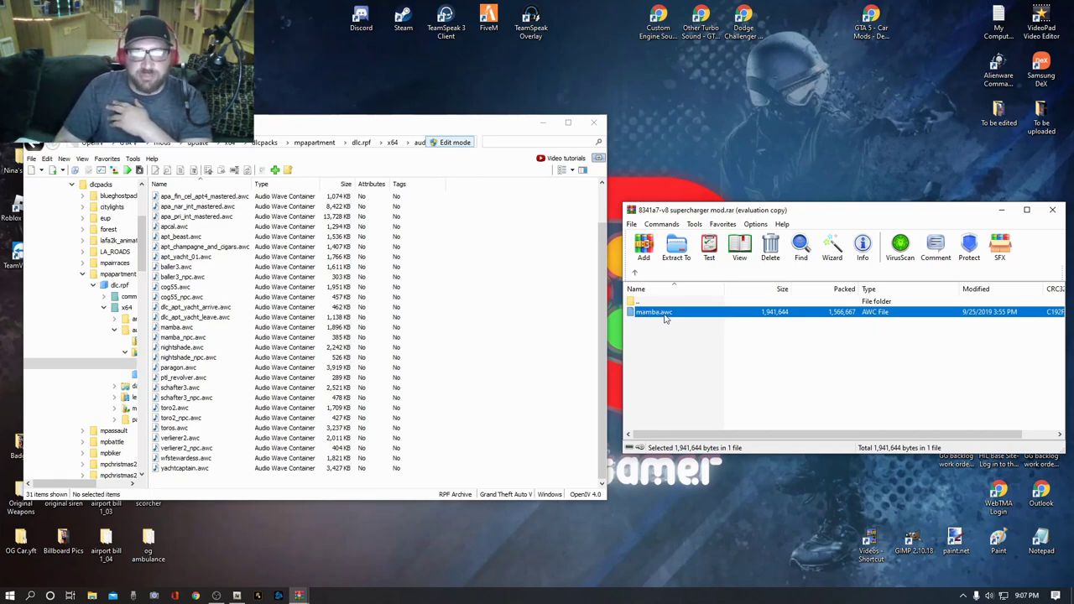
left_click_drag(838, 204, 737, 187)
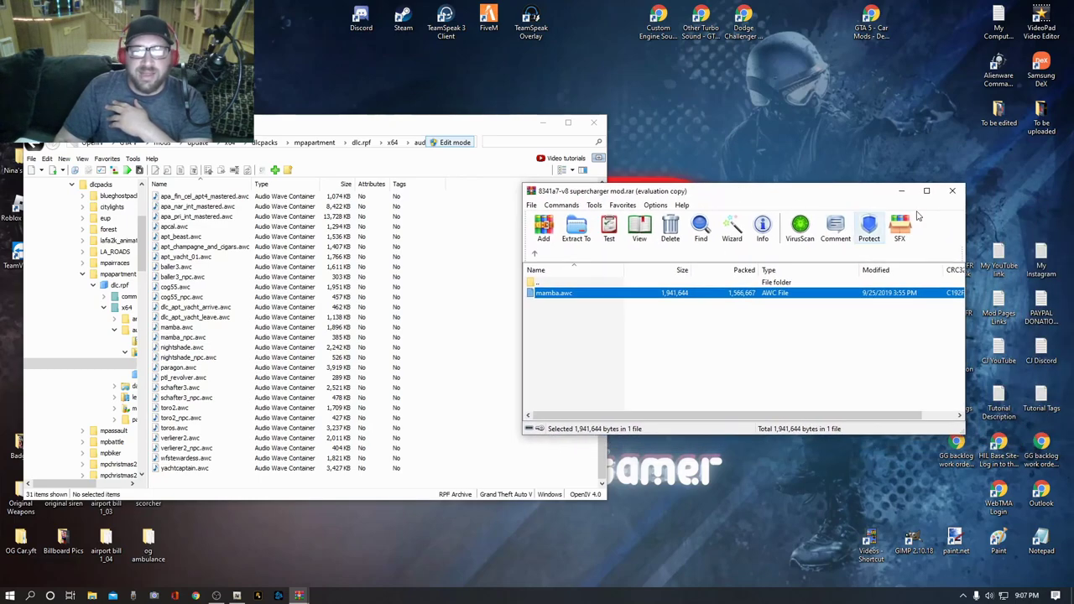
left_click(949, 193)
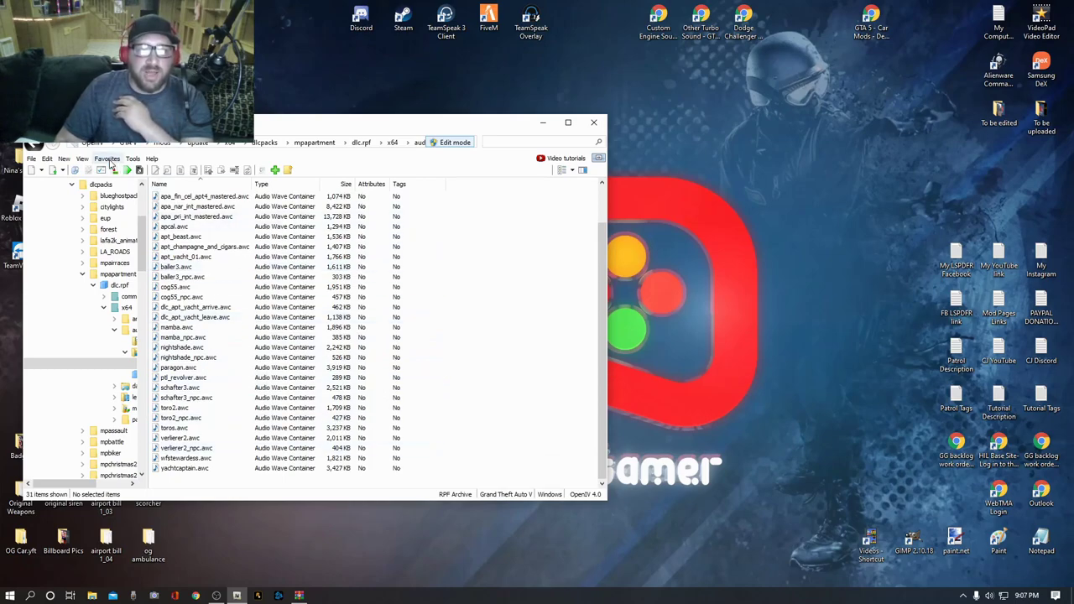
left_click(107, 159)
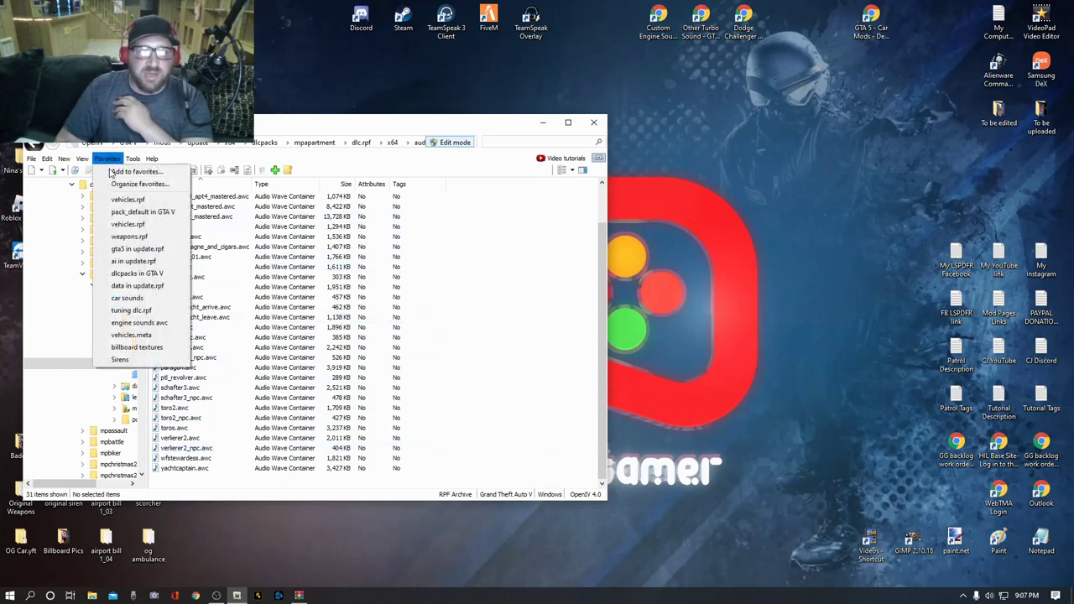
left_click(126, 172)
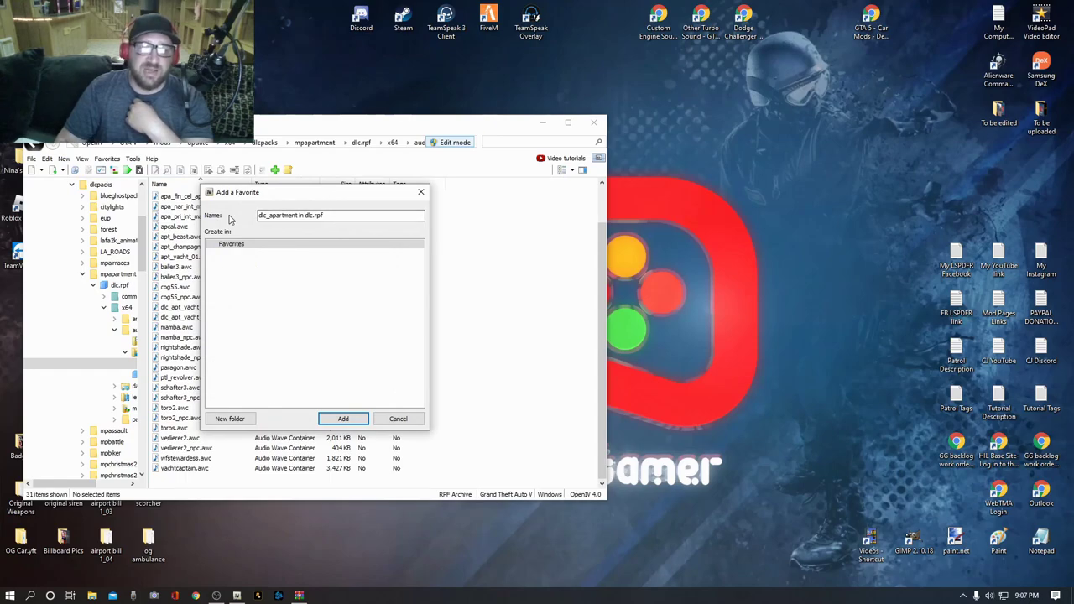
left_click(389, 424)
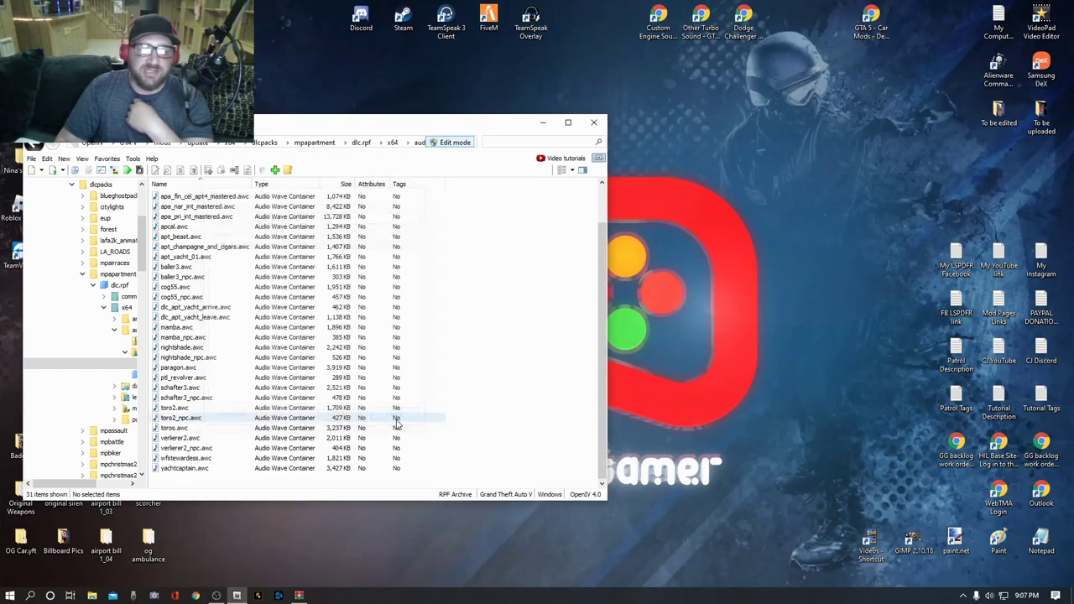
left_click(109, 160)
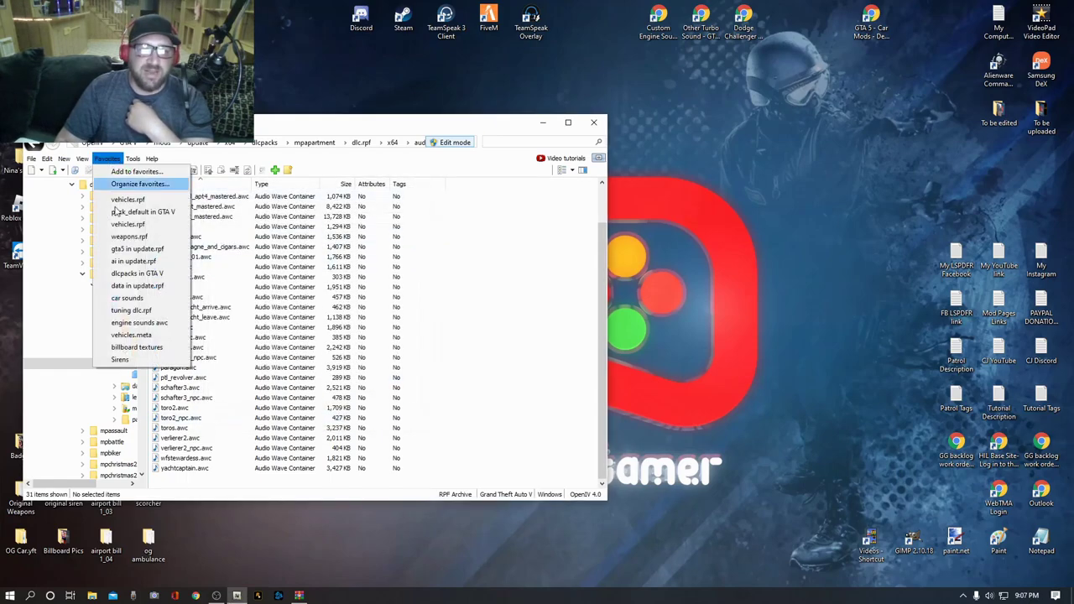
left_click(141, 325)
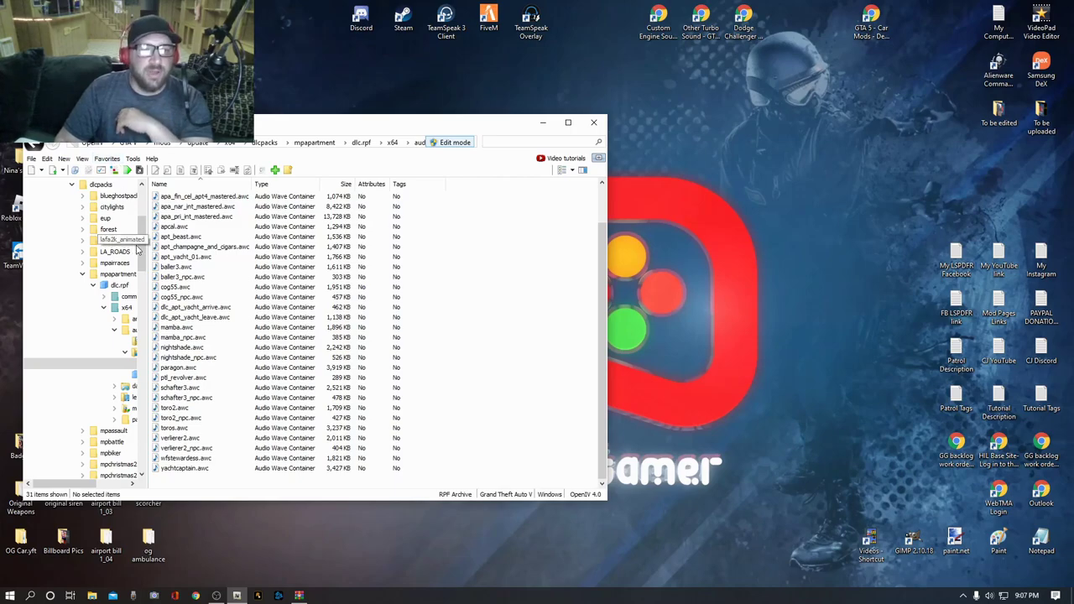
Return to the mods folder and go to update > update.rpf > common > data > levels > gta5
scroll(124, 192, "up", 5)
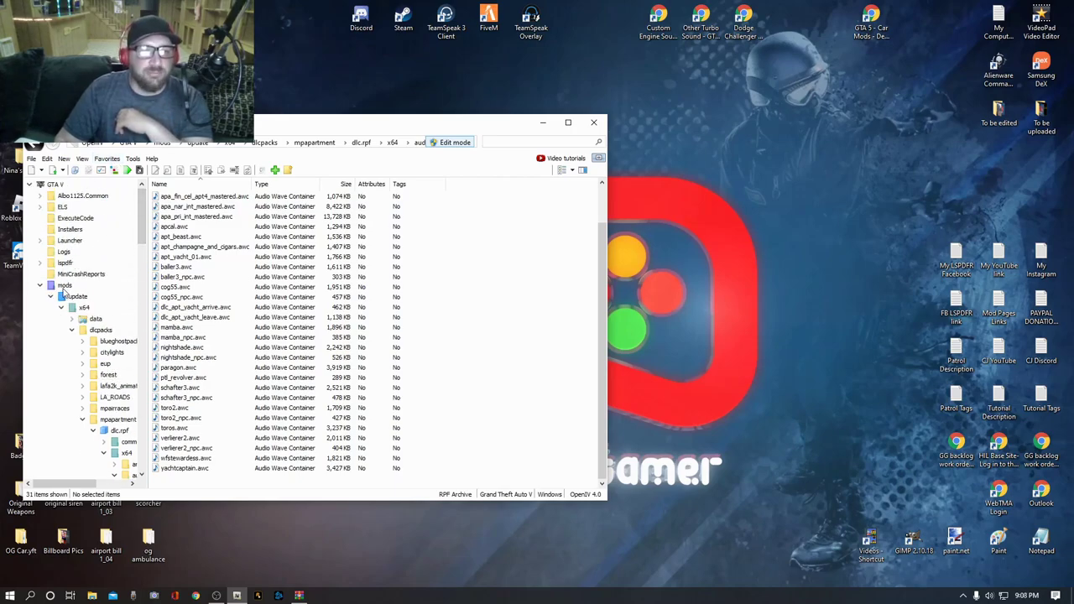
left_click(65, 286)
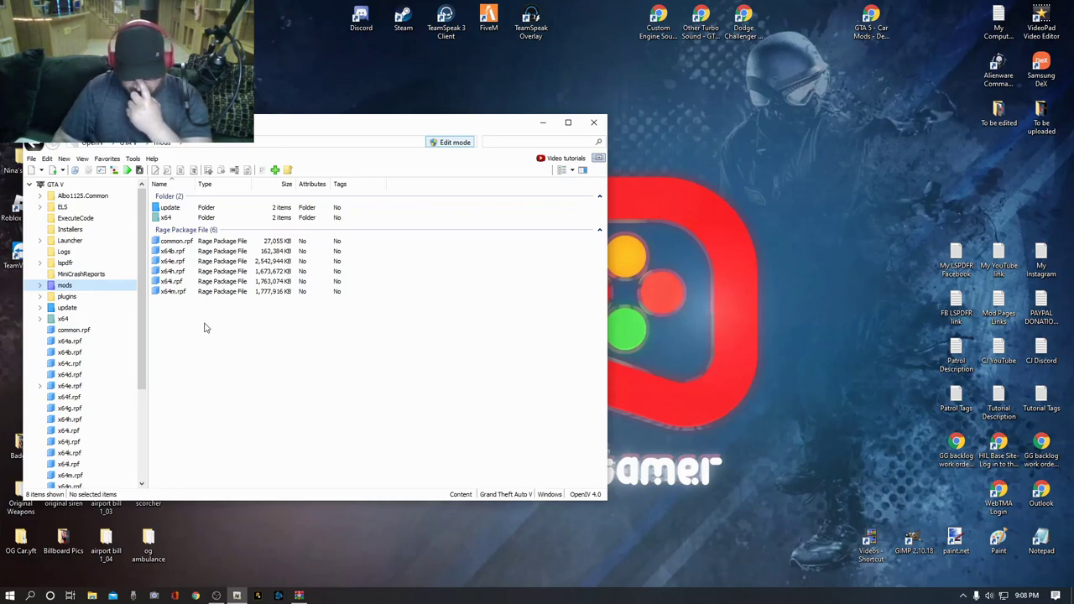
left_click(107, 160)
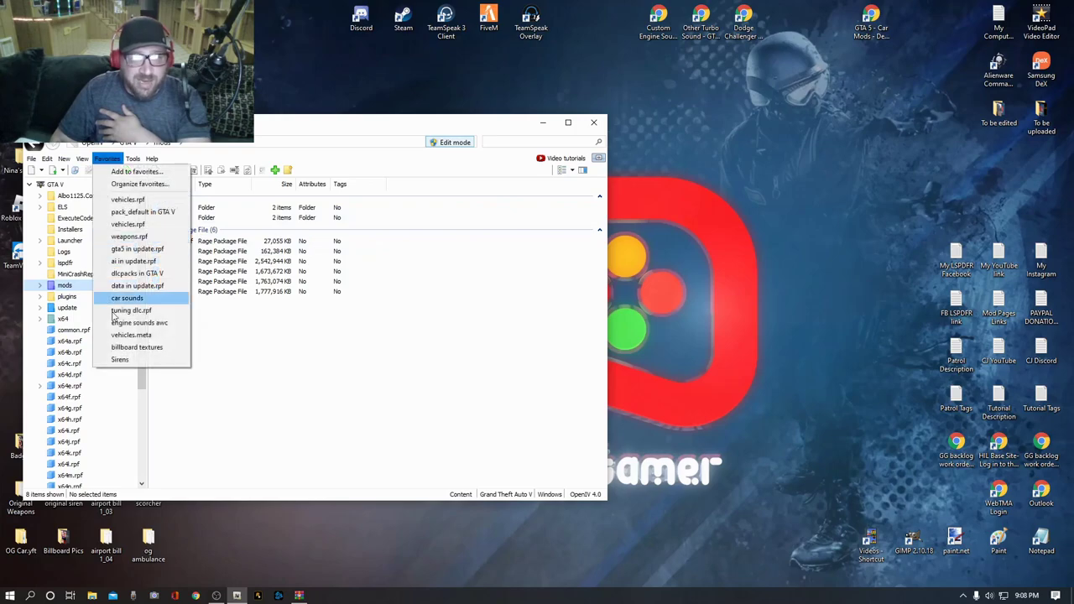
left_click(108, 159)
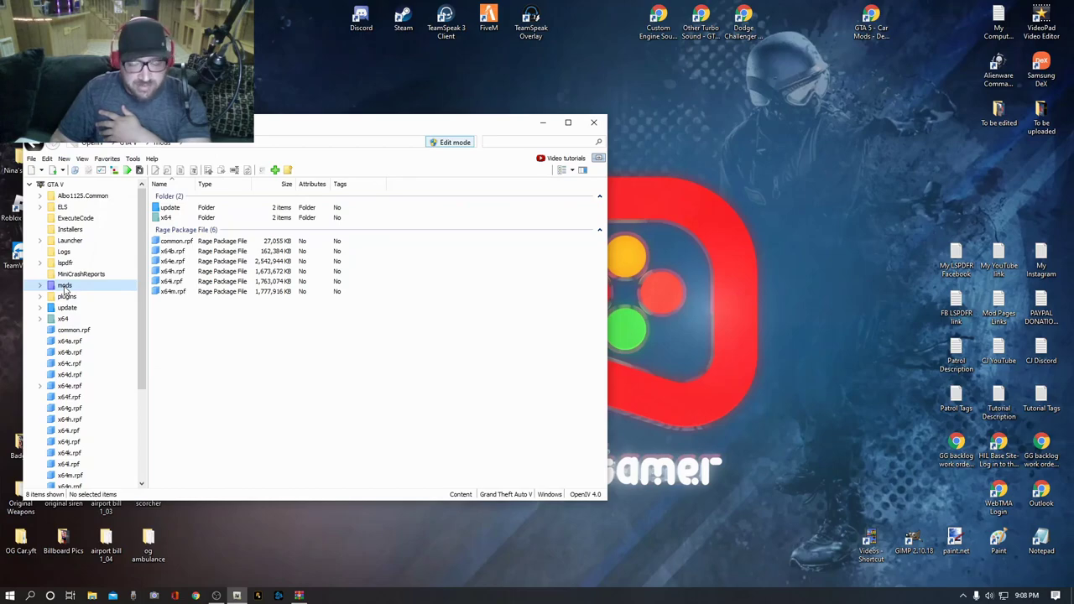
left_click(174, 209)
double_click(172, 208)
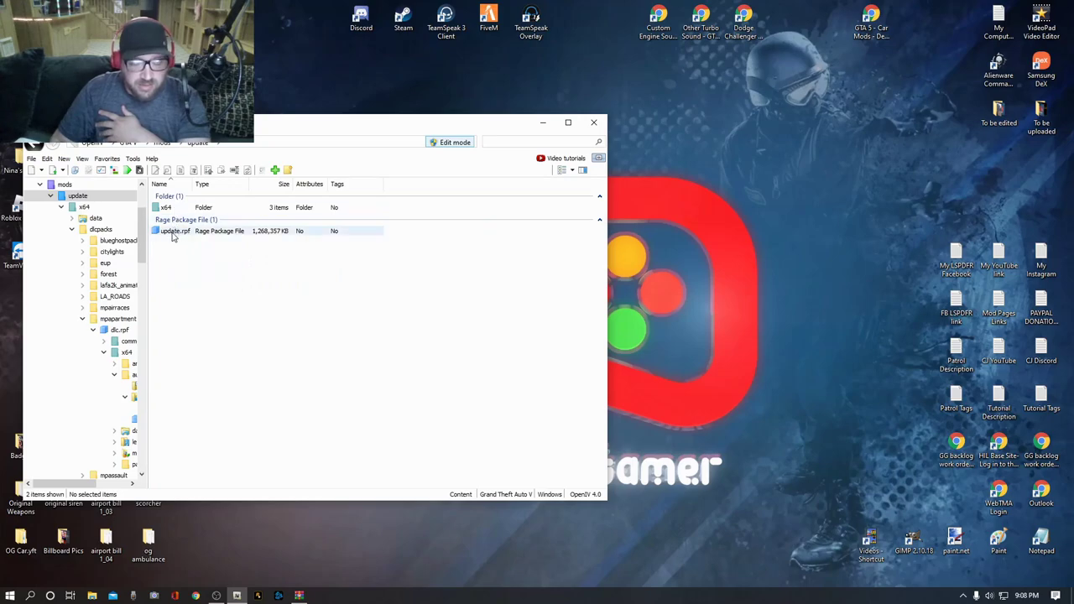
double_click(174, 233)
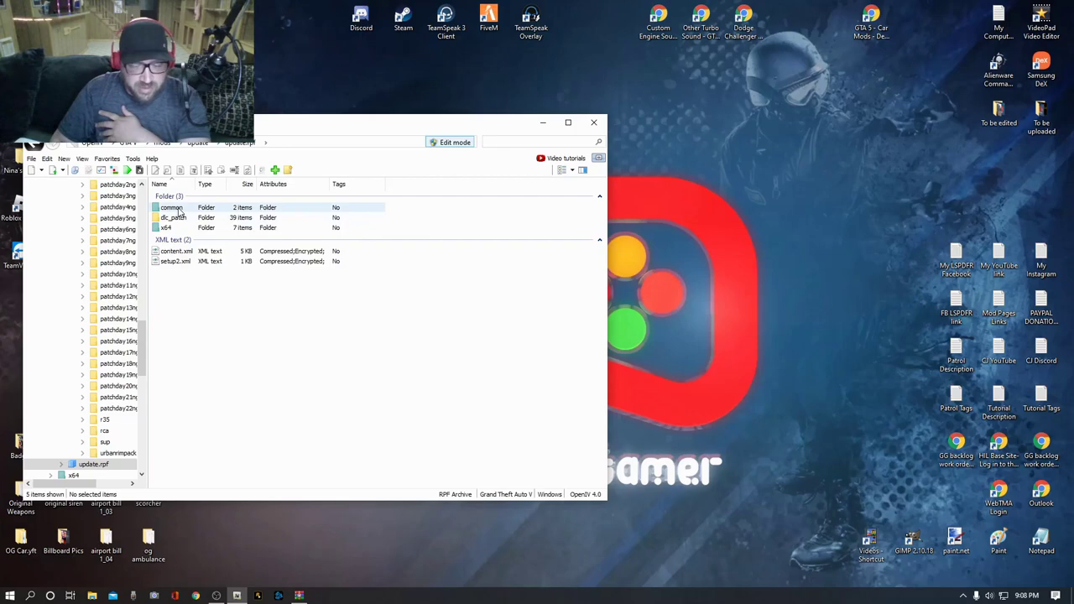
double_click(176, 209)
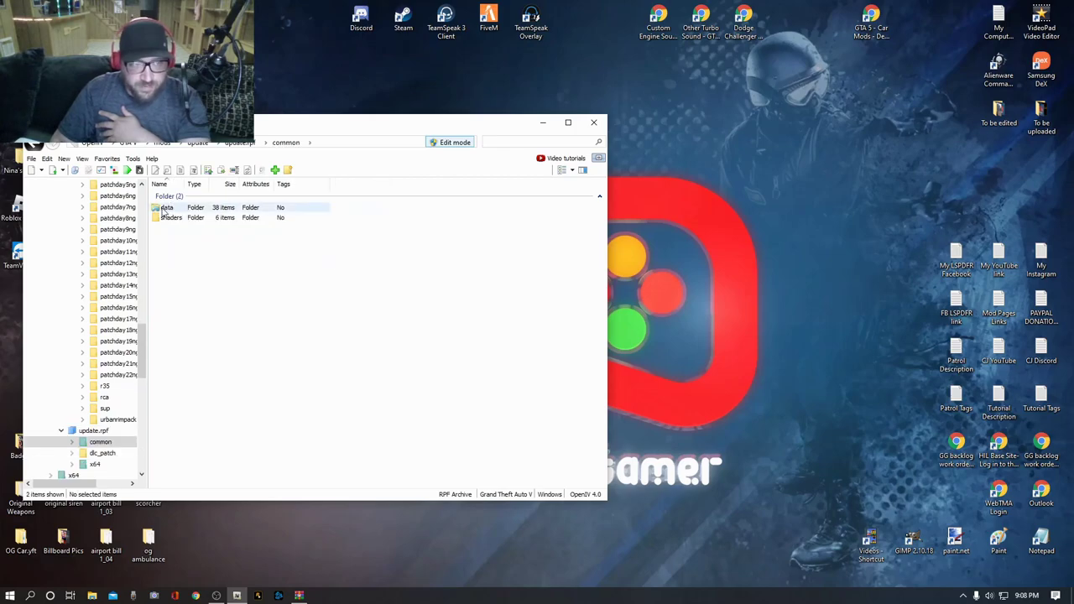
double_click(165, 208)
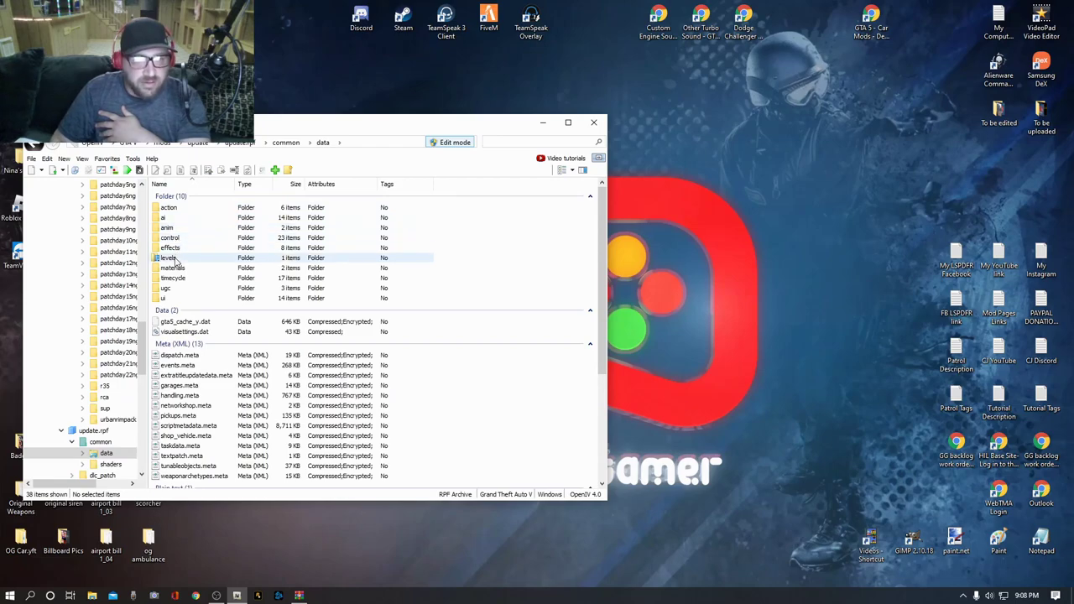
double_click(170, 259)
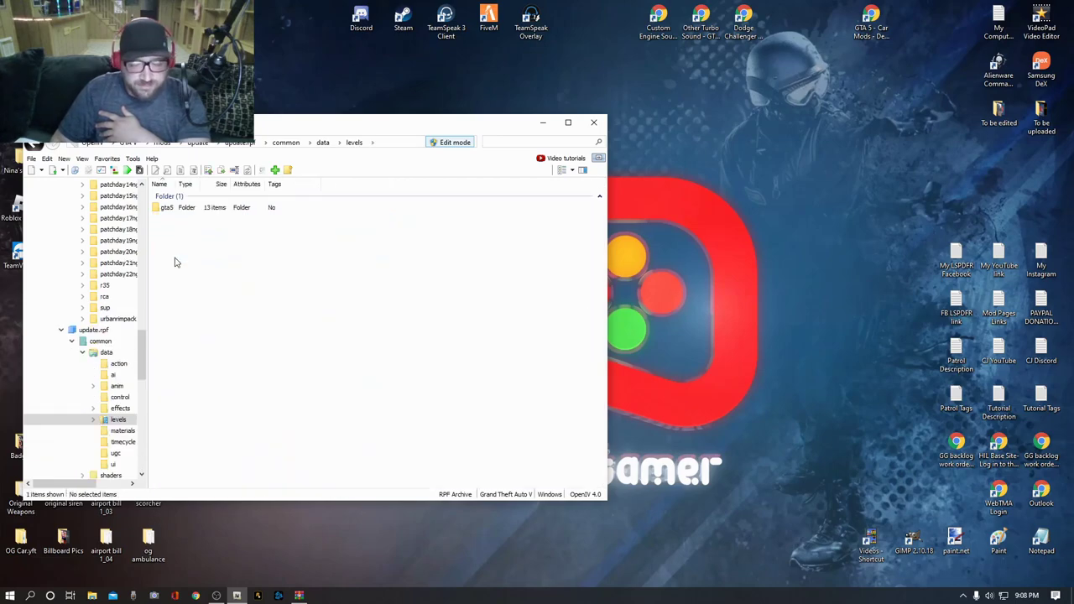
double_click(167, 209)
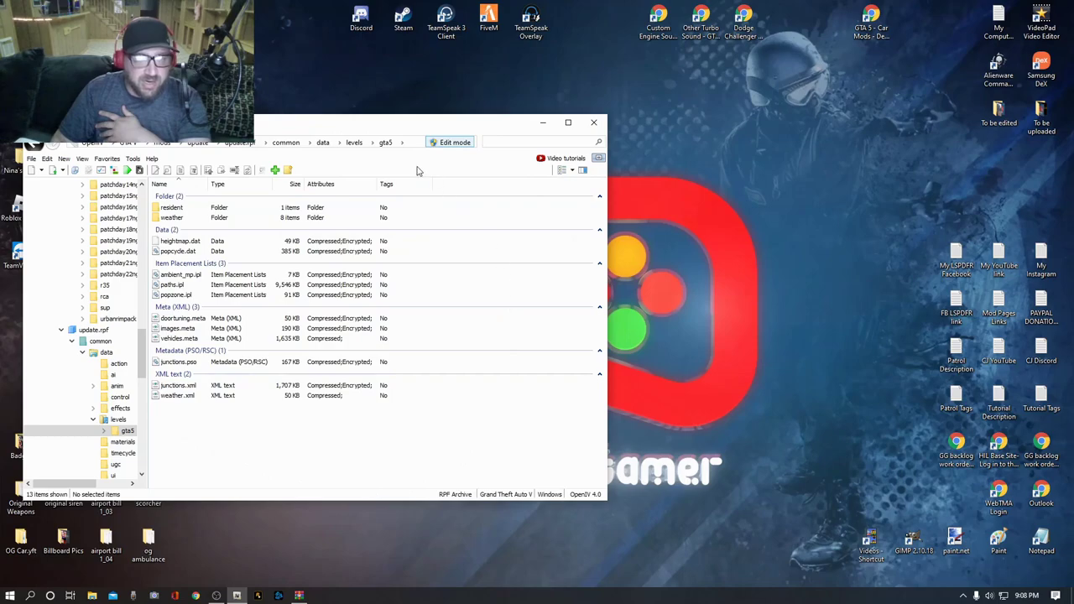
left_click(106, 159)
left_click(130, 172)
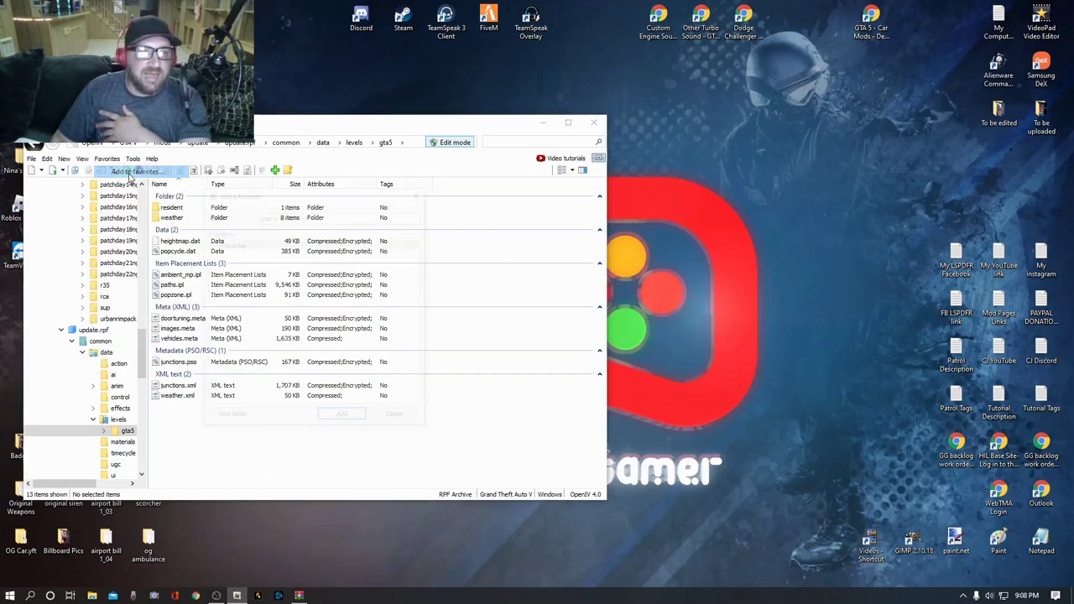
left_click(262, 218)
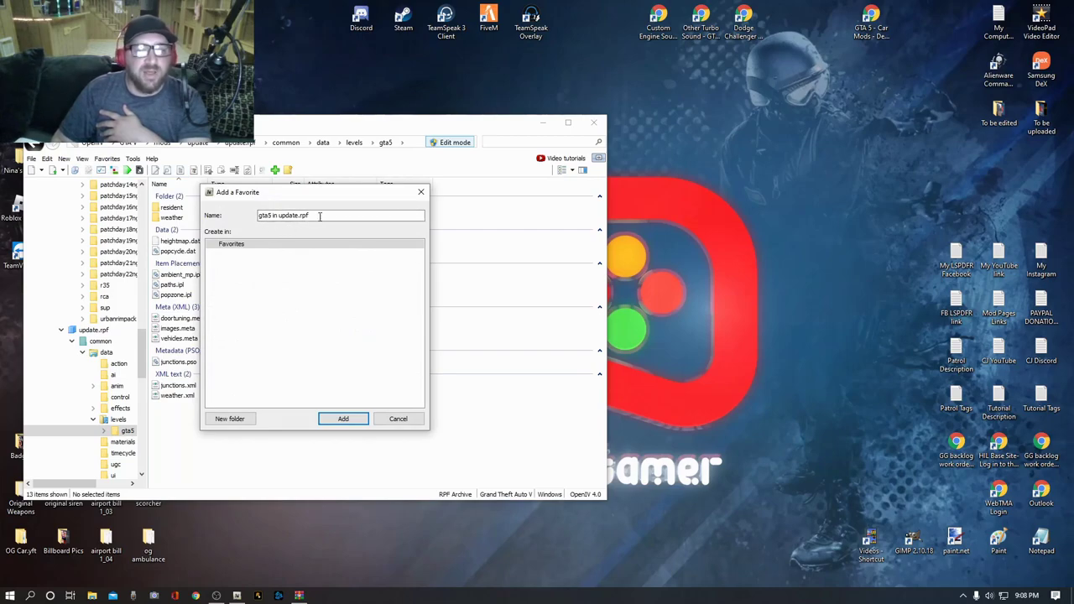
left_click_drag(318, 195, 344, 192)
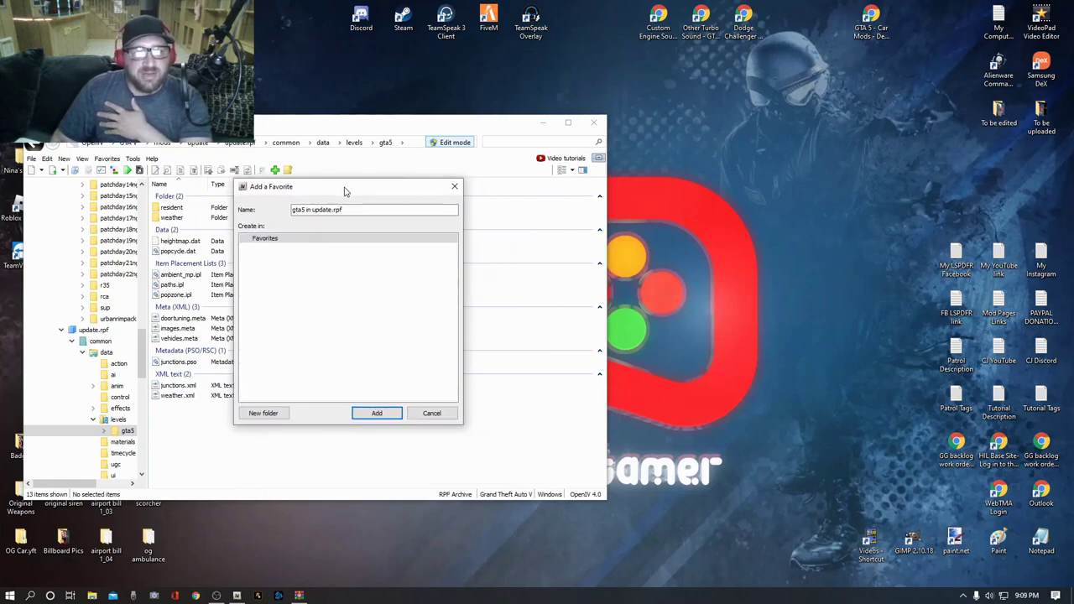
left_click(432, 413)
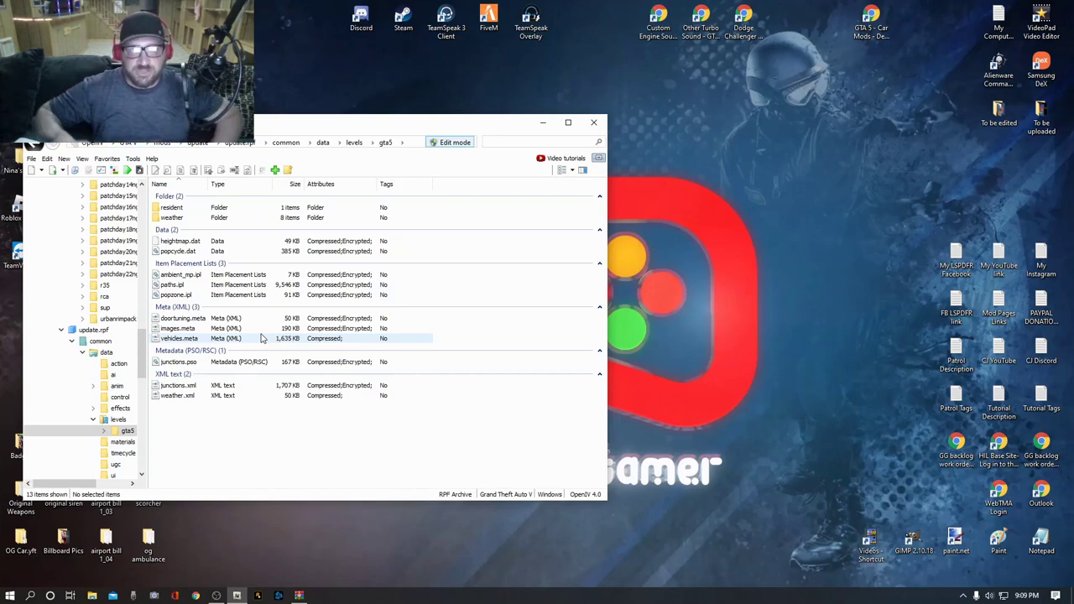
Open vehicles.meta from the gta5 folder for editing in the text editor
left_click(184, 340)
right_click(187, 341)
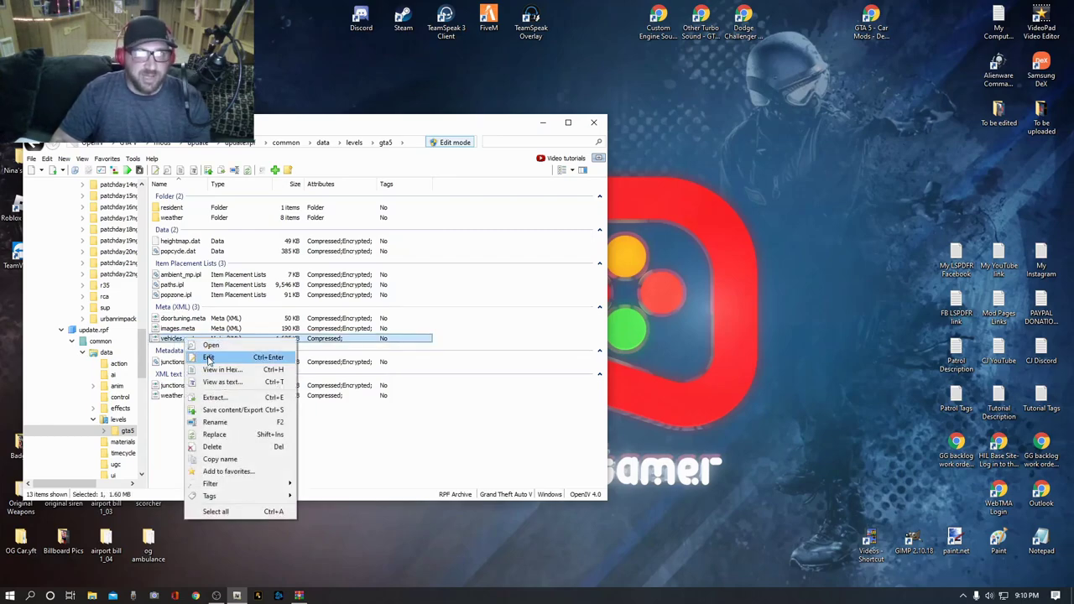
left_click(208, 358)
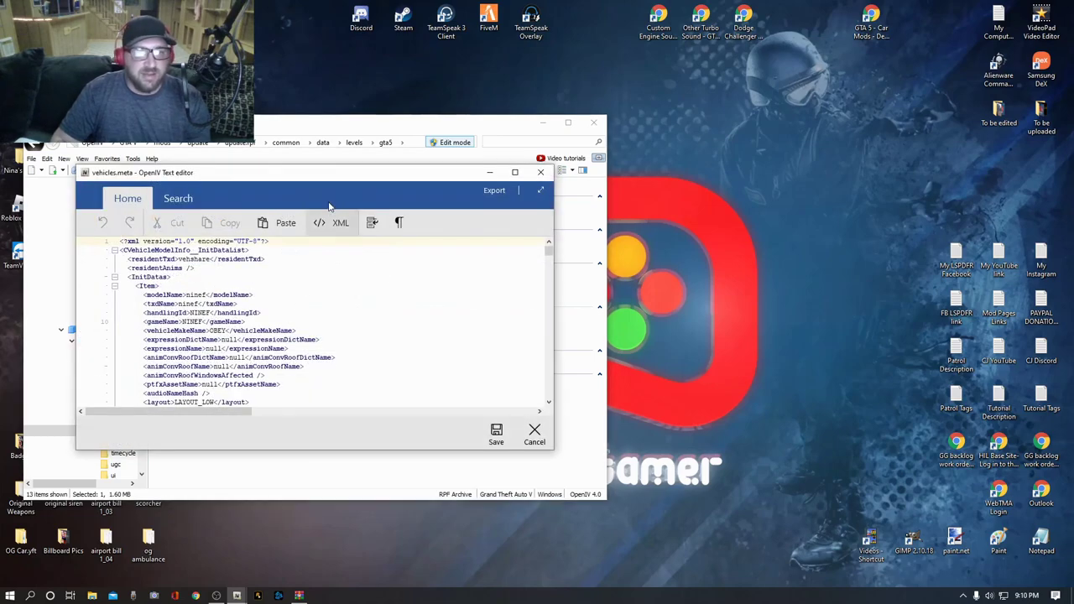
left_click_drag(332, 181, 370, 155)
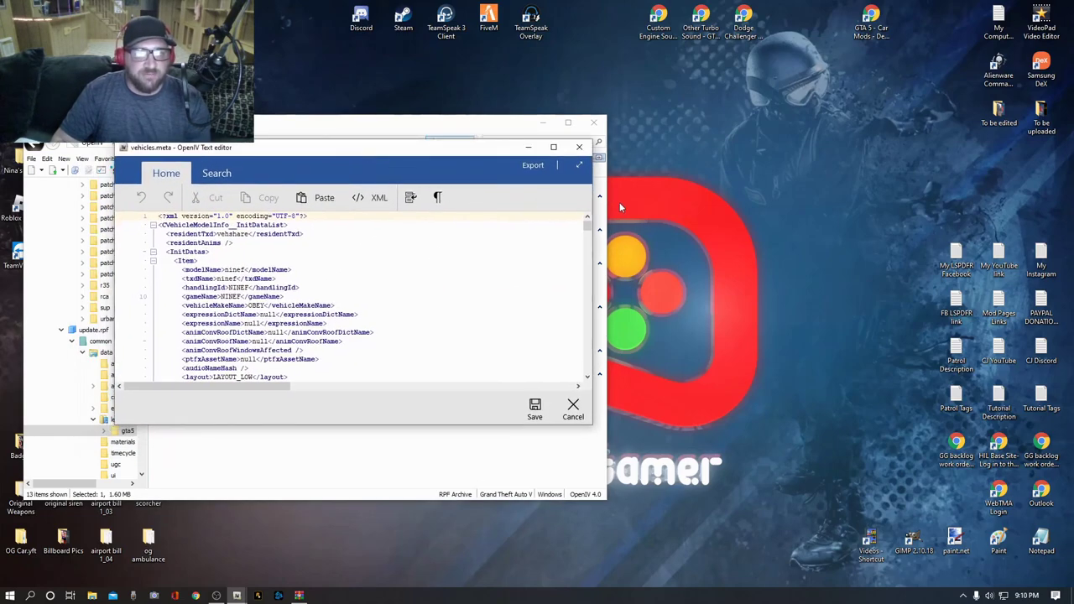
mouse_move(589, 228)
left_mouse_down()
mouse_move(590, 378)
mouse_move(591, 224)
left_mouse_up()
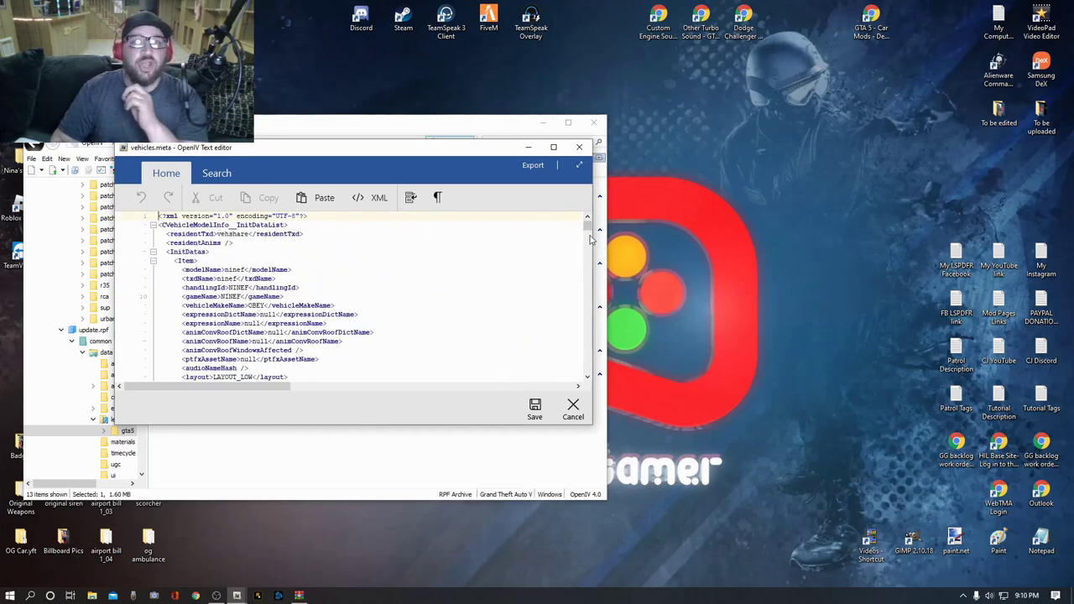
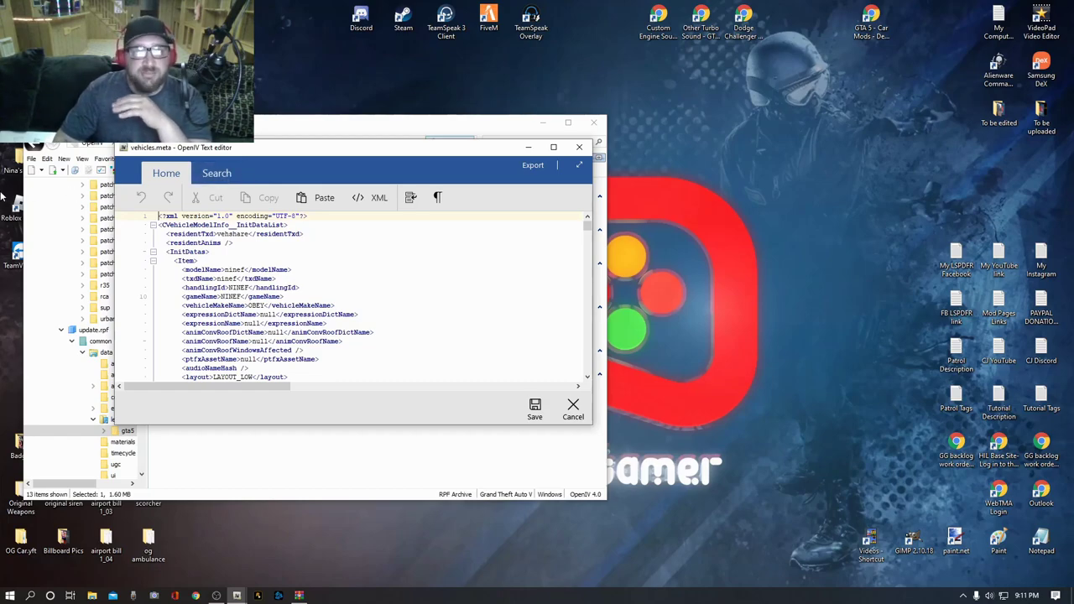
Search vehicles.meta for "gauntlet" and examine the audioNameHash line in its vehicle entry
left_click(221, 175)
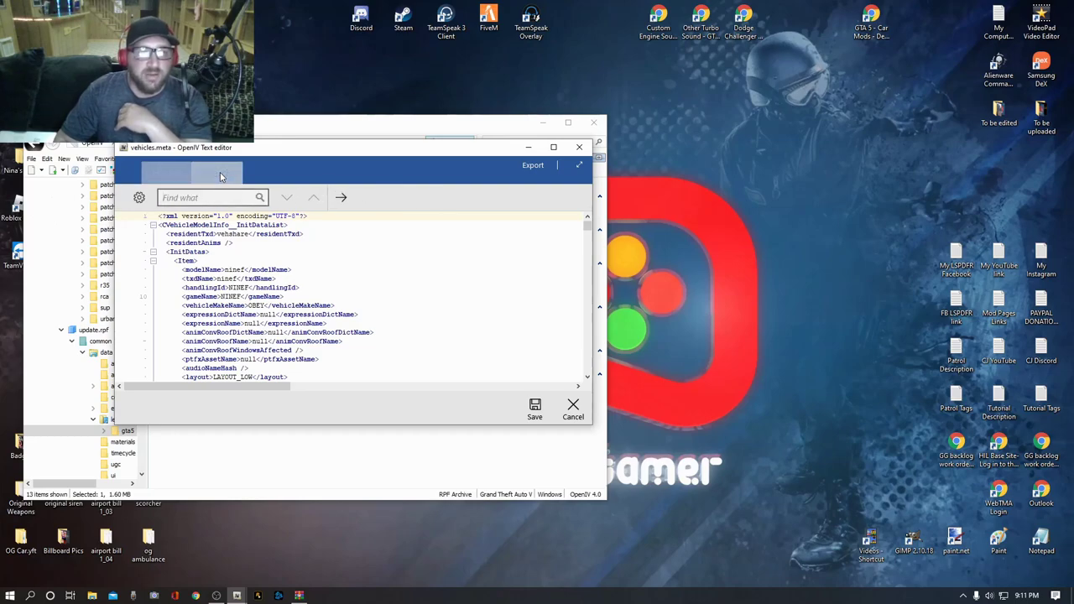
left_click(204, 198)
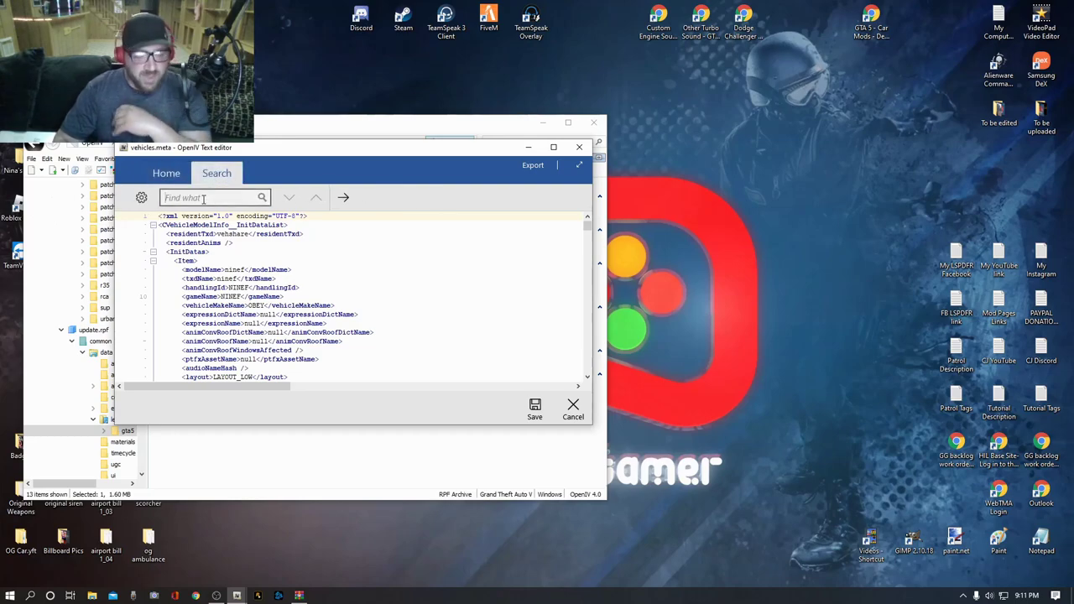
type("gaun")
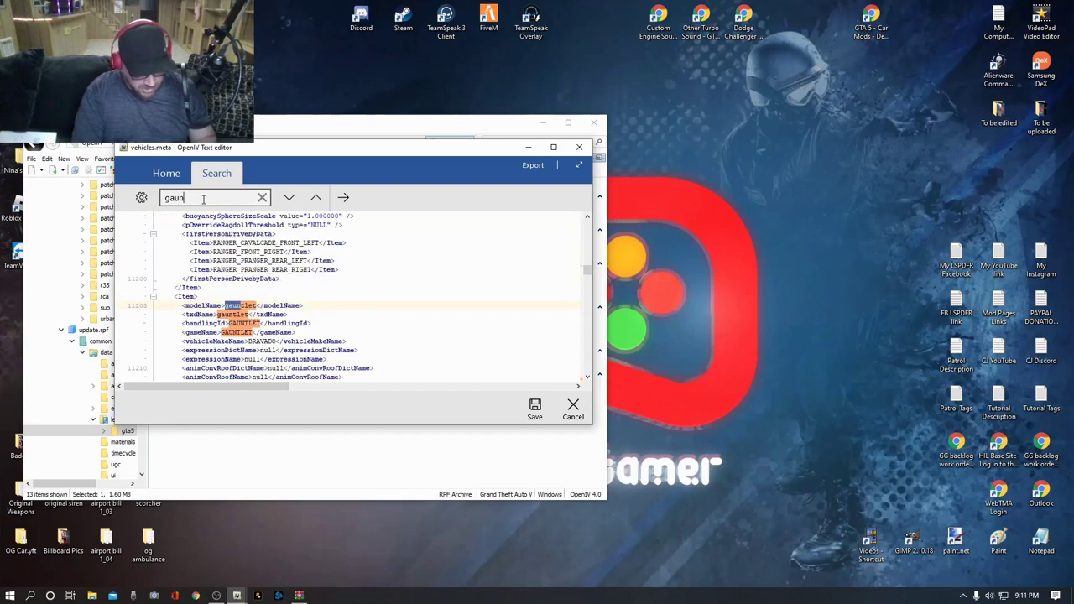
type("tlet")
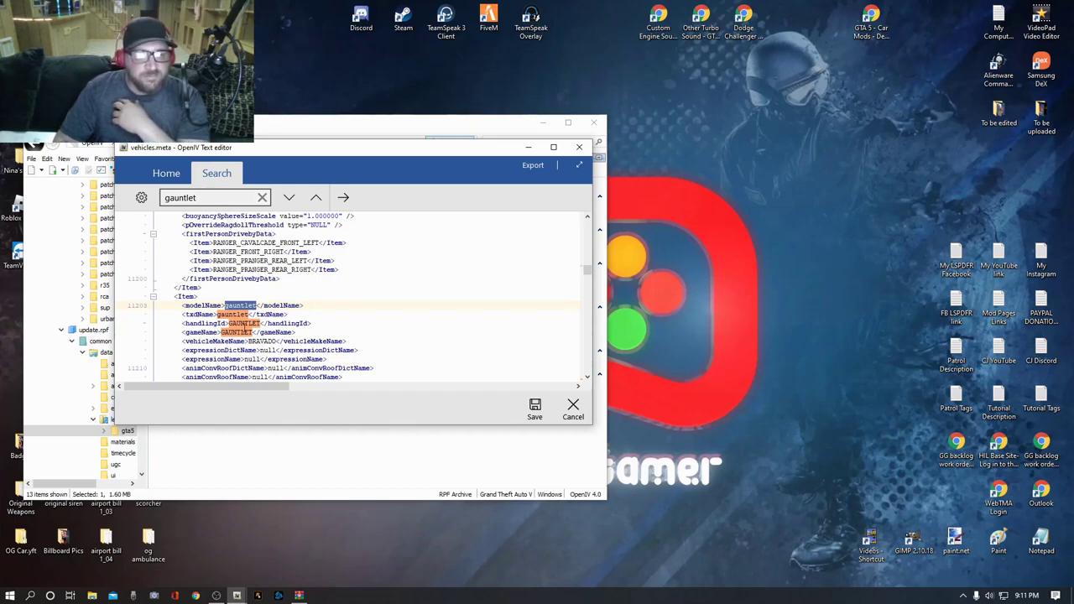
left_click_drag(589, 273, 588, 225)
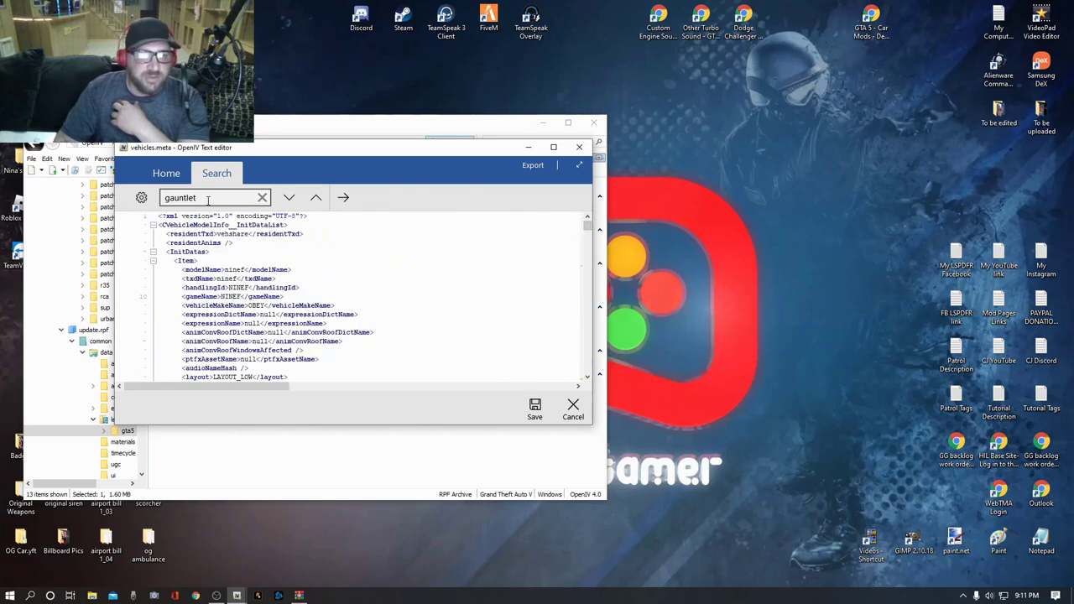
key("Return")
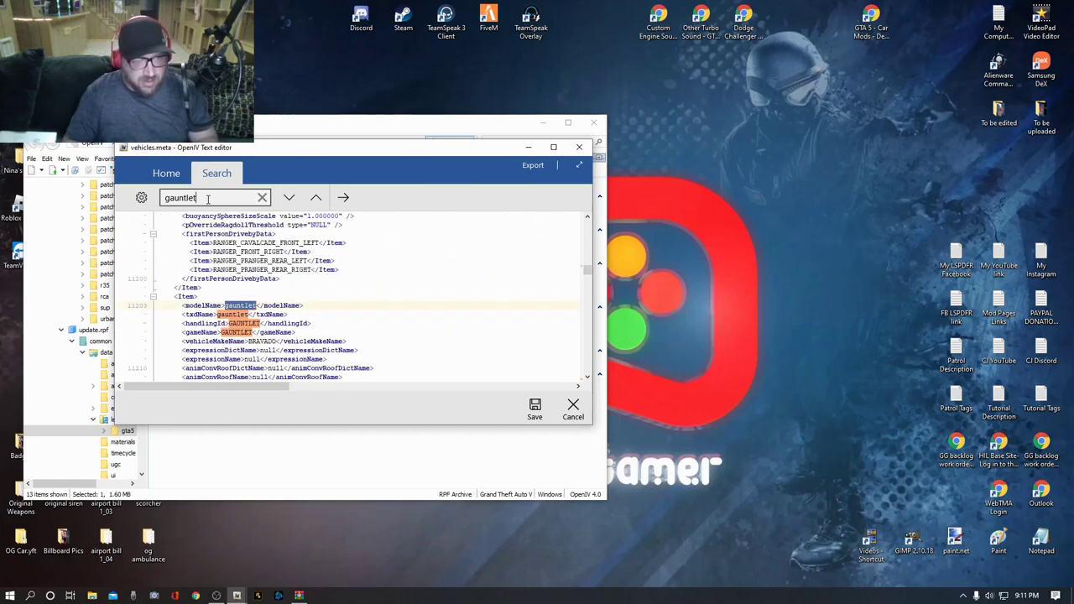
scroll(290, 323, "down", 3)
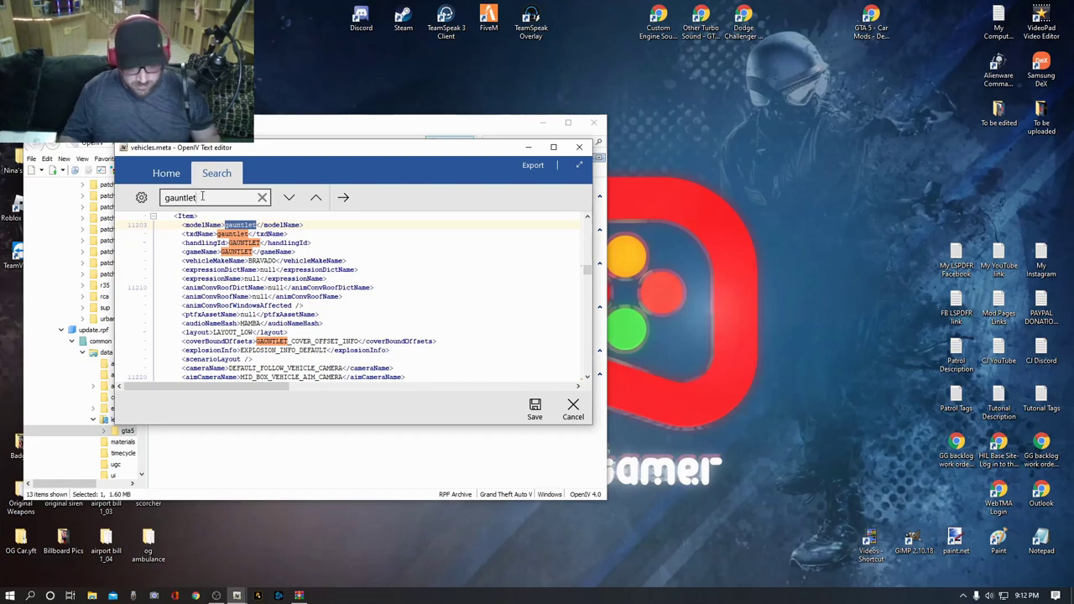
Search vehicles.meta for "phoenix" and find the audioNameHash line in its vehicle entry
key("BackSpace")
key("BackSpace")
key("BackSpace")
key("BackSpace")
key("BackSpace")
key("BackSpace")
key("BackSpace")
key("BackSpace")
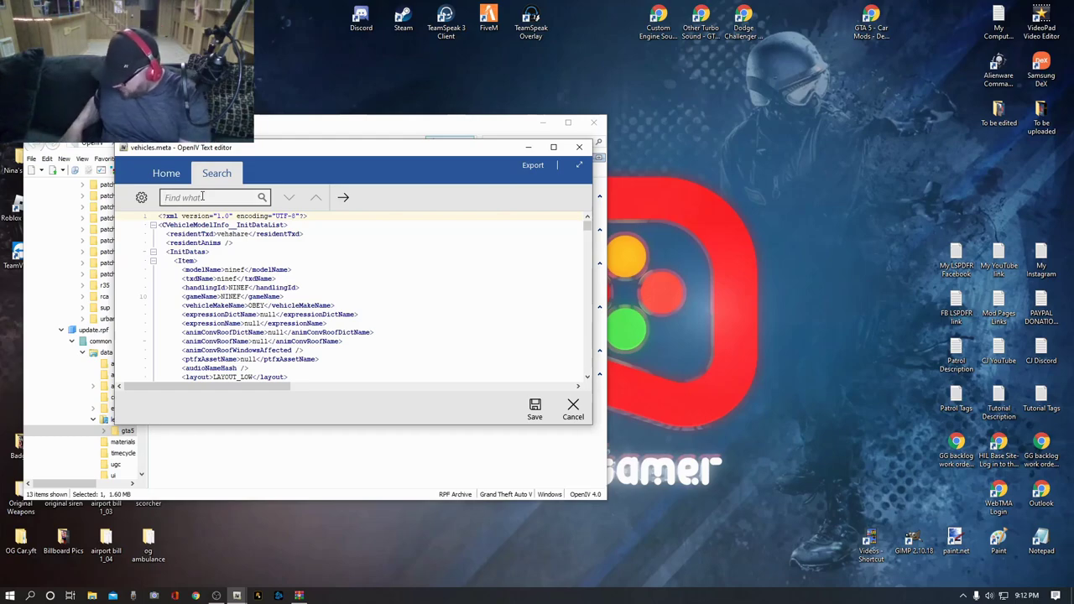
type("phoe")
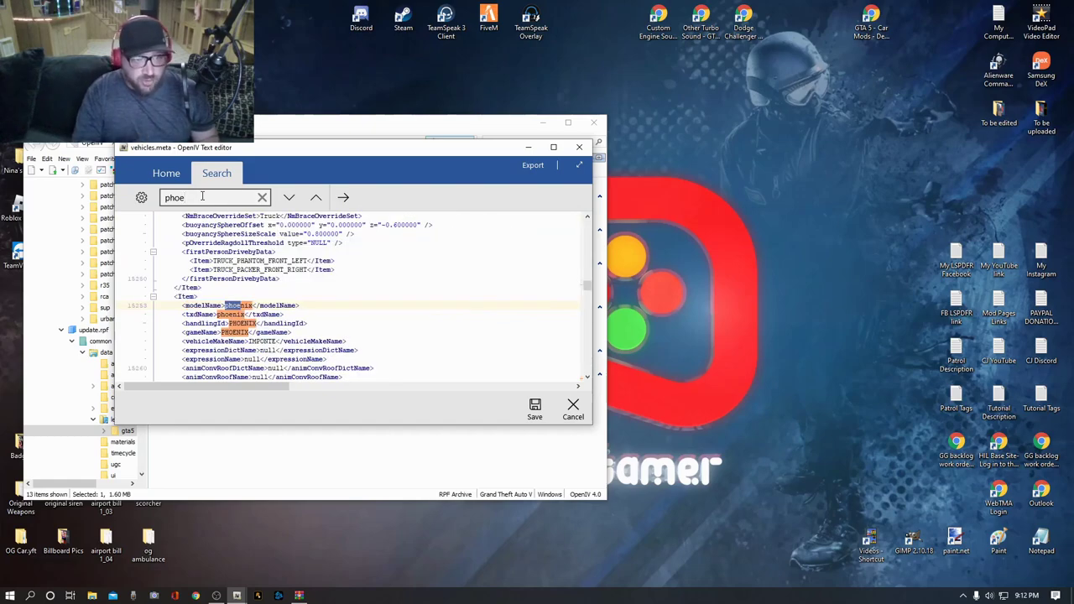
type("nix")
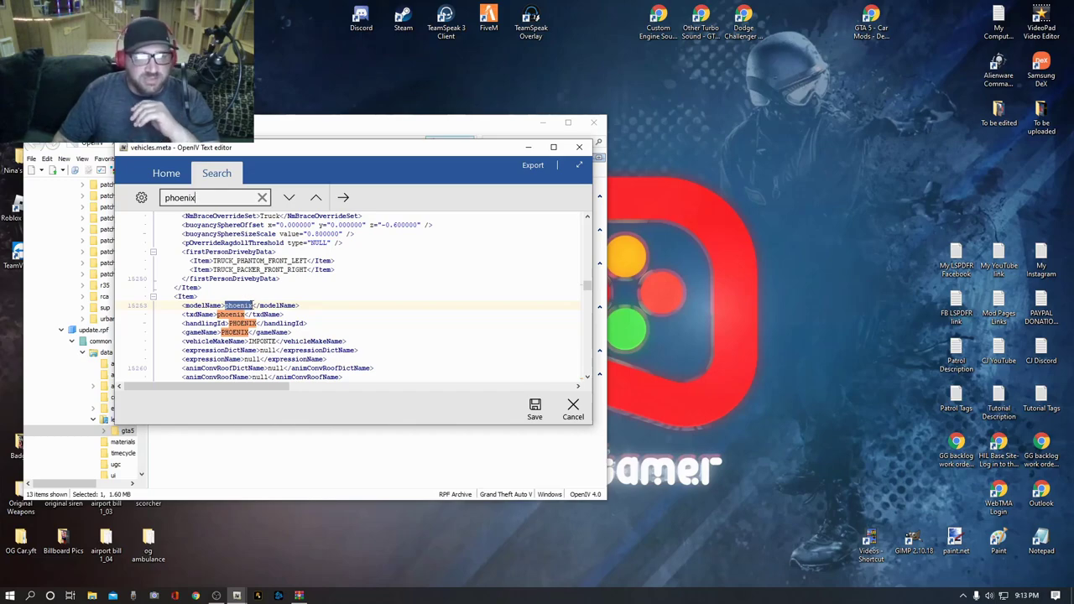
scroll(251, 302, "down", 1)
scroll(252, 305, "down", 2)
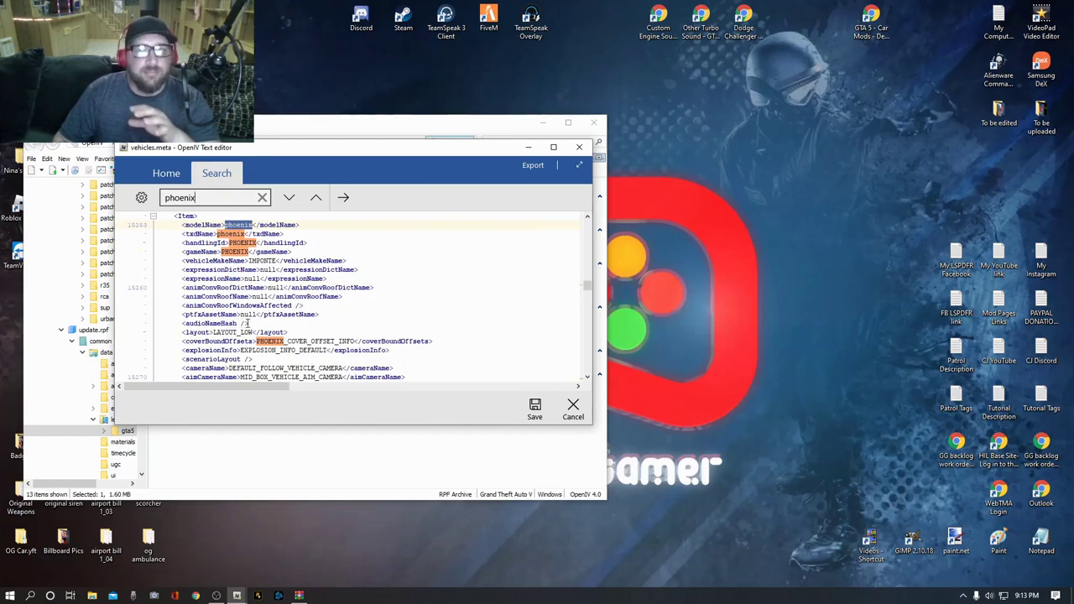
Delete the whole empty audioNameHash tag from its line in the phoenix entry
left_click(247, 323)
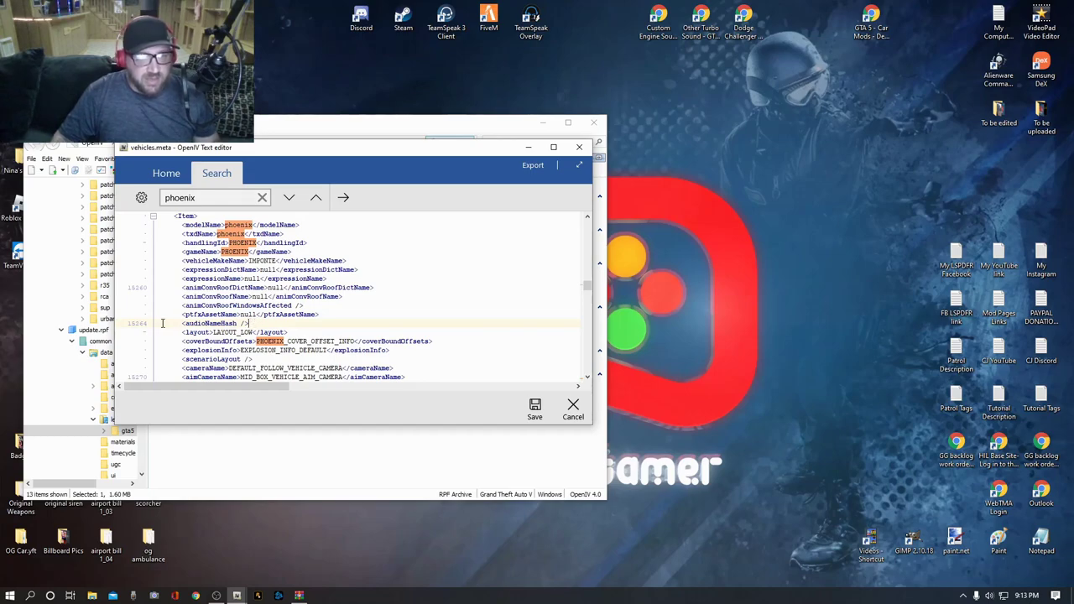
key("BackSpace")
key("BackSpace")
key("BackSpace")
key("BackSpace")
key("BackSpace")
key("BackSpace")
key("BackSpace")
key("BackSpace")
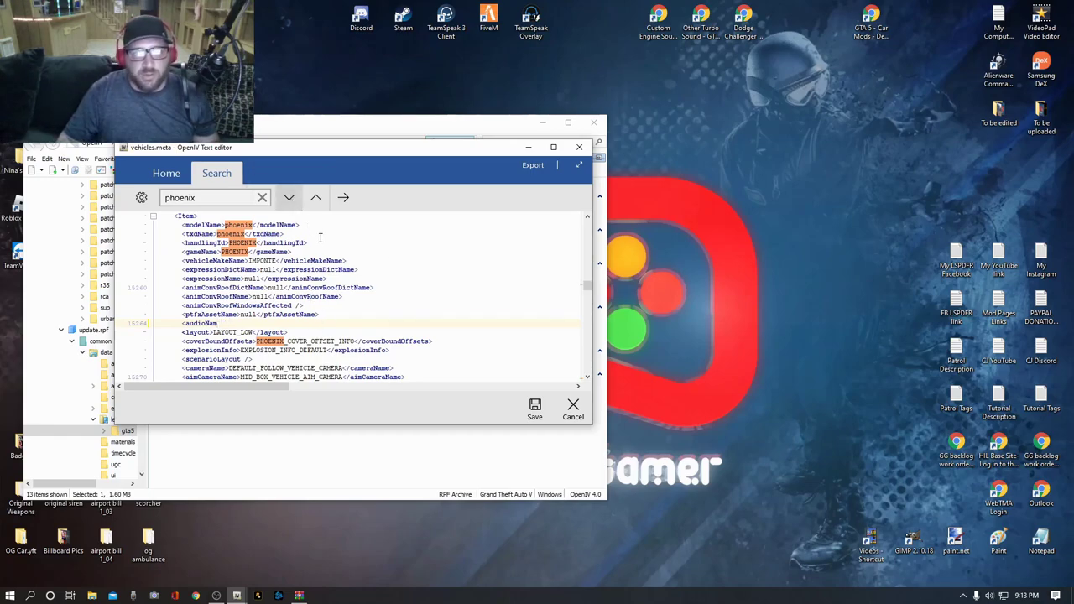
key("BackSpace")
key("BackSpace")
key("BackSpace")
key("BackSpace")
key("BackSpace")
key("BackSpace")
key("BackSpace")
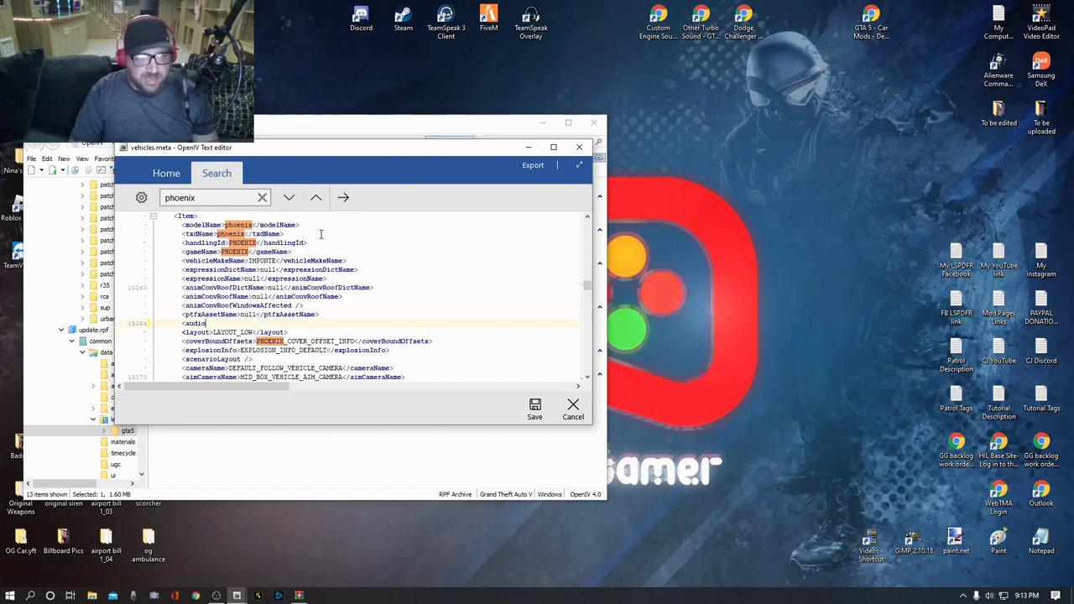
key("BackSpace")
key("BackSpace")
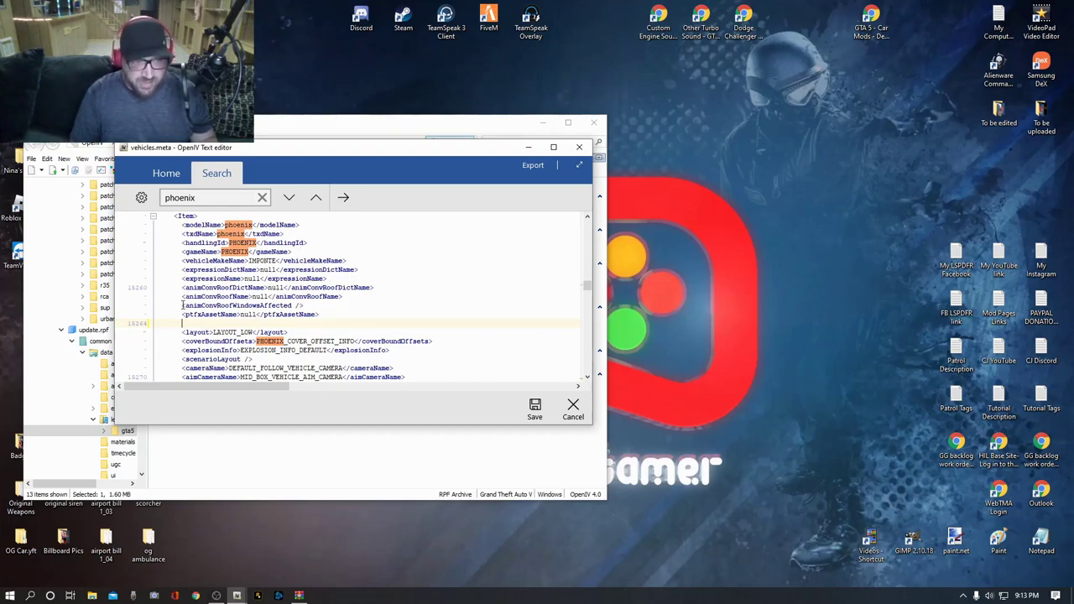
Write the opening <audioNameHash> tag on the empty line above the layout line in the phoenix entry
type("<")
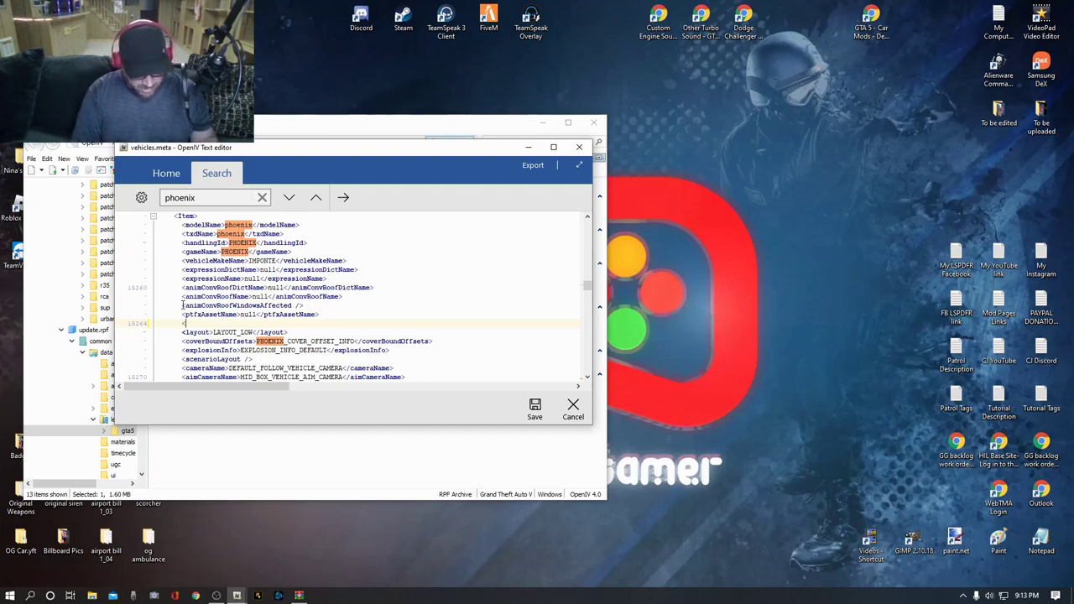
type("a")
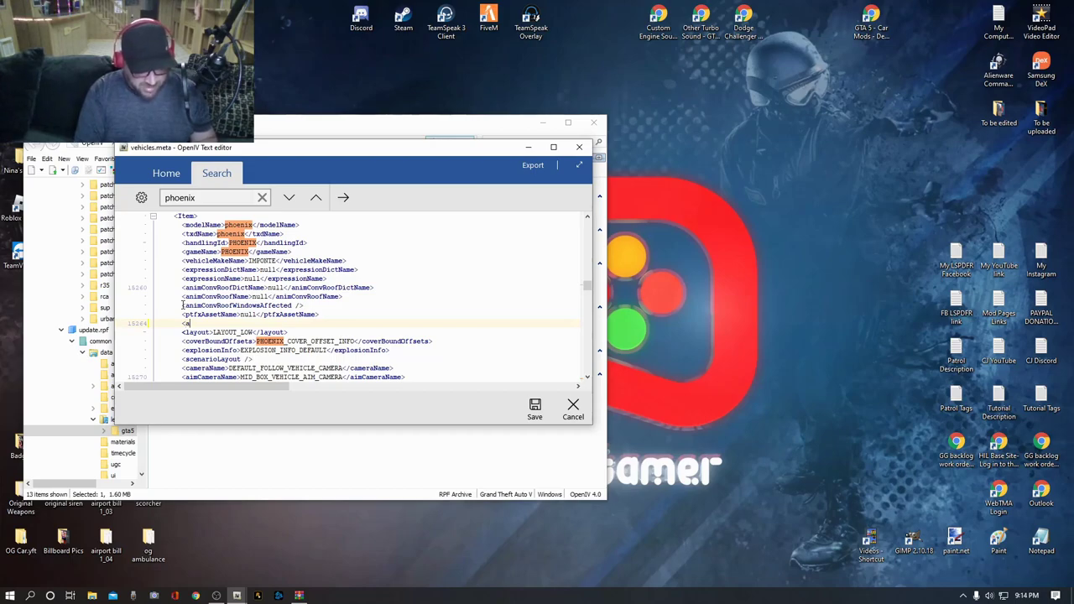
type("udio")
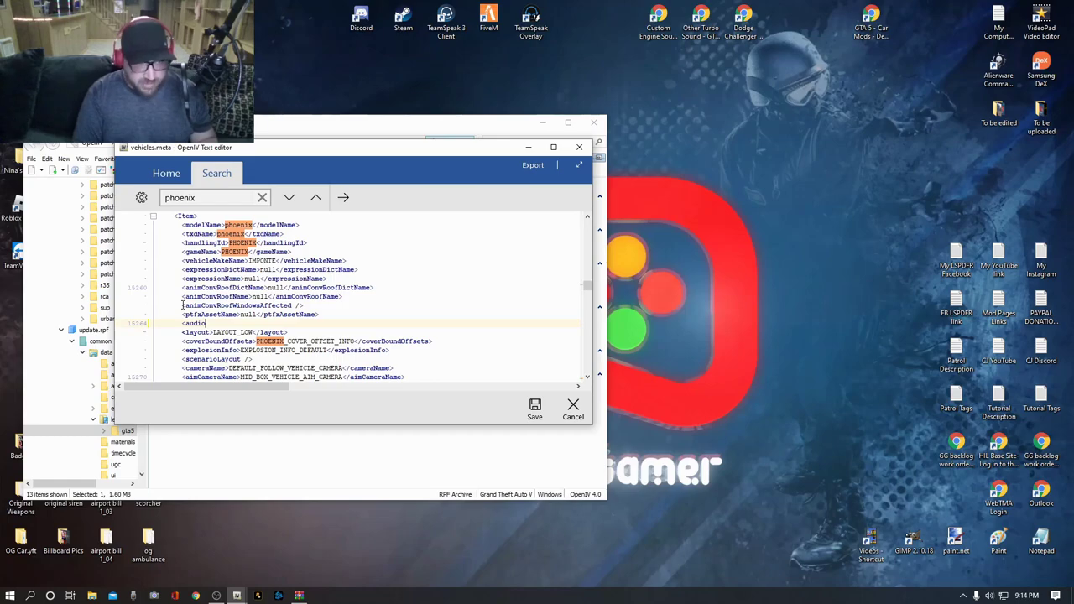
type("Name")
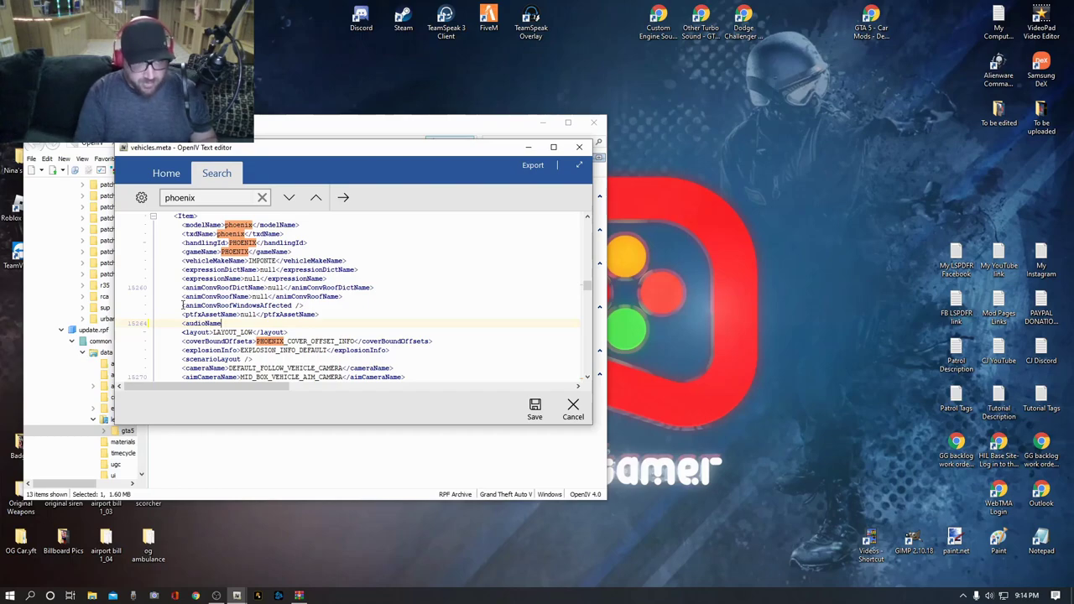
type(">")
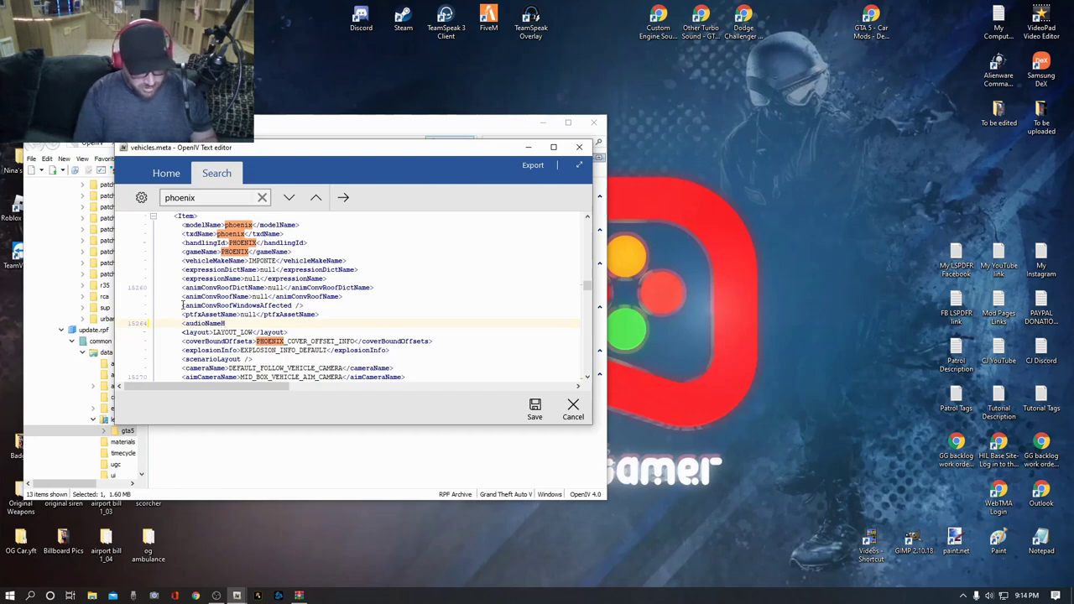
type("e")
type("sh")
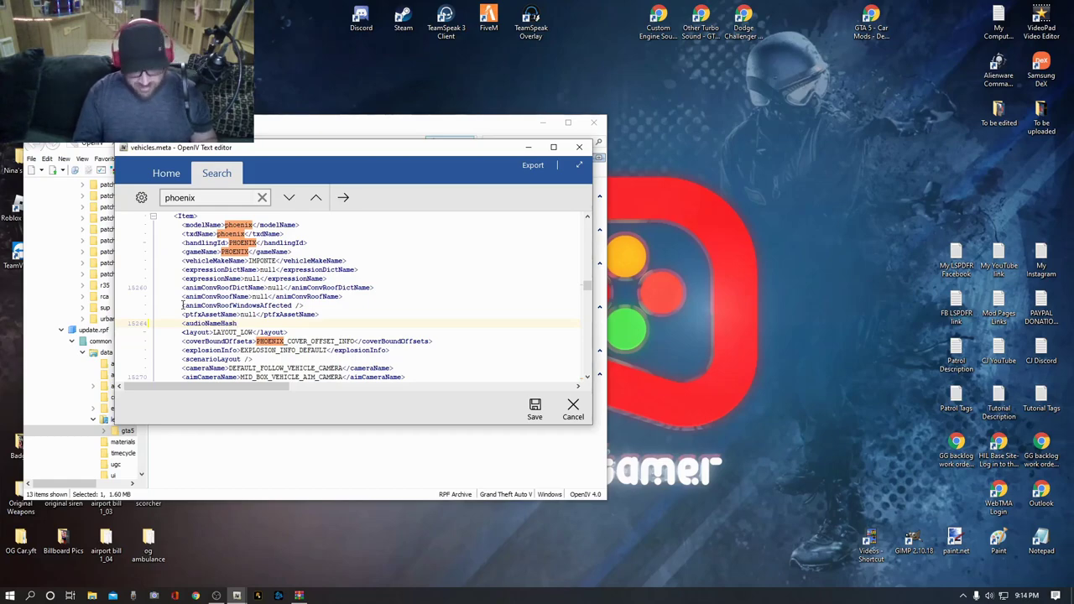
type(">")
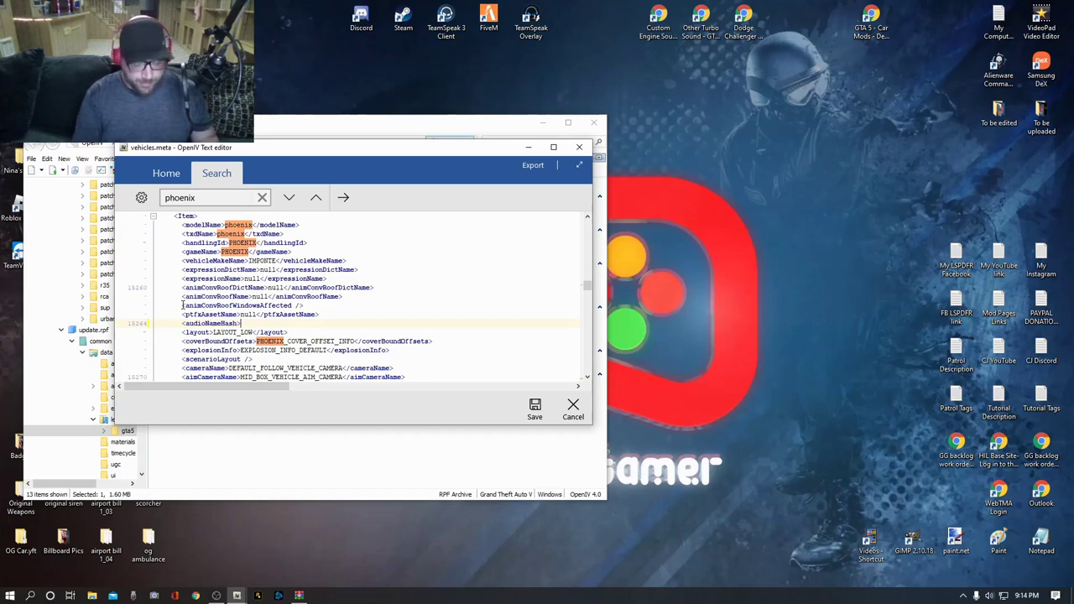
Enter MAMBA as the phoenix entry's audio name and close it with </audioNameHash>
type("MA")
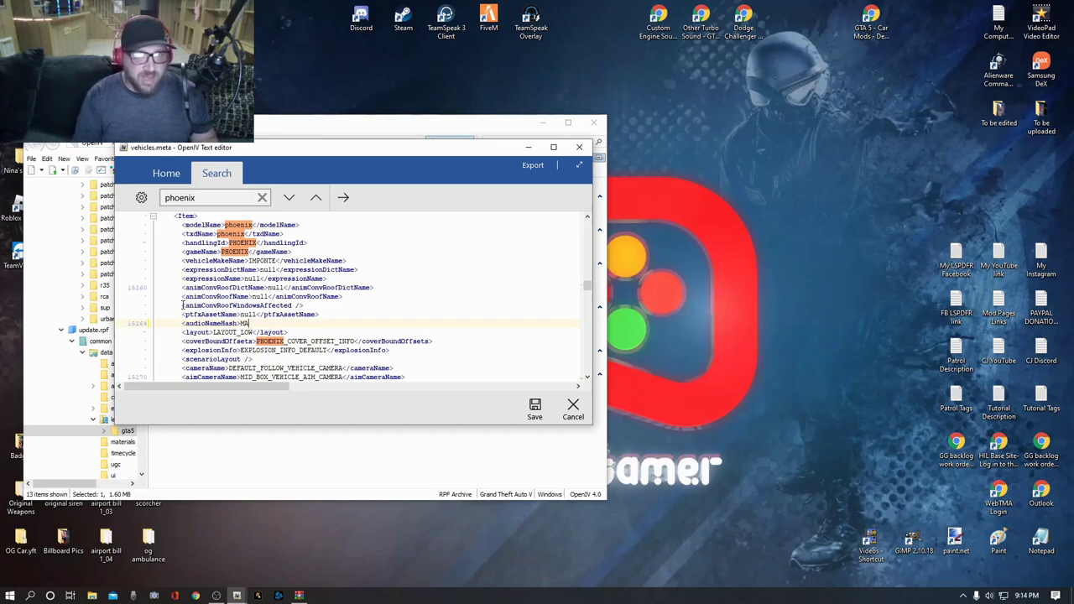
type("MBA")
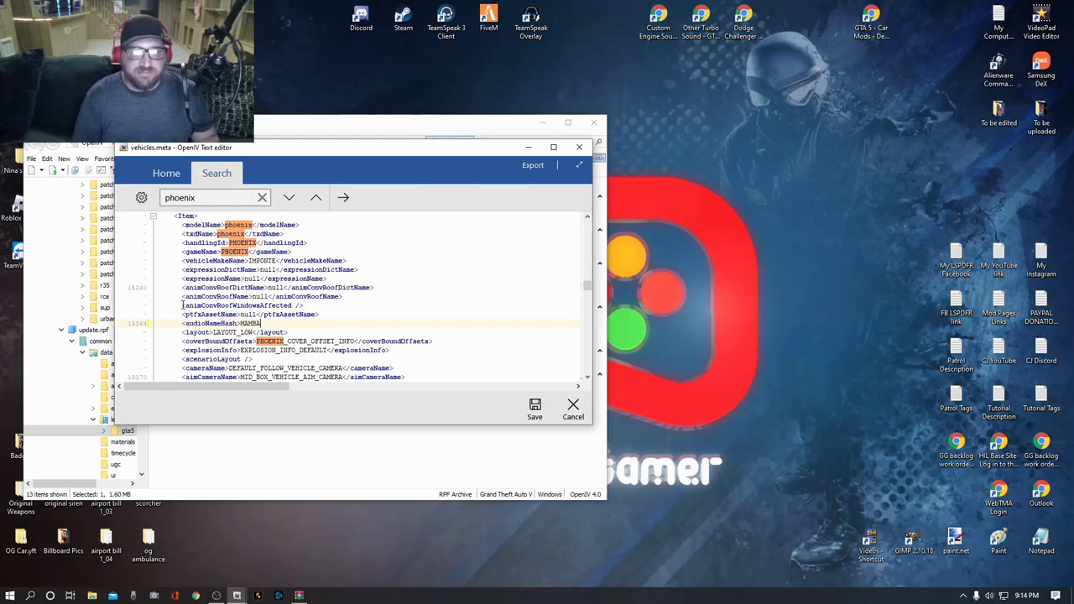
type("<")
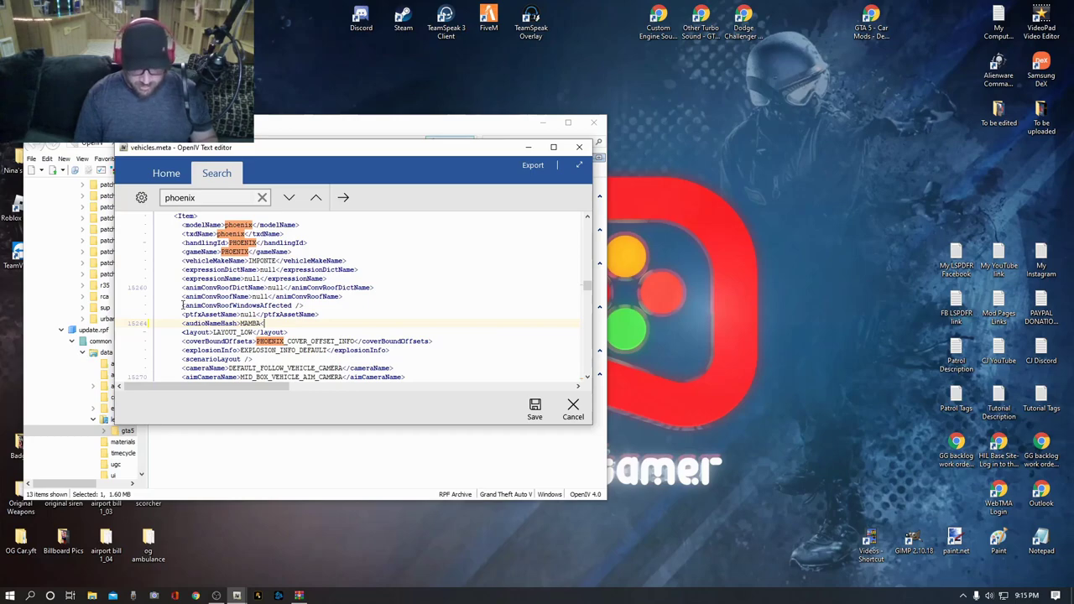
type("/")
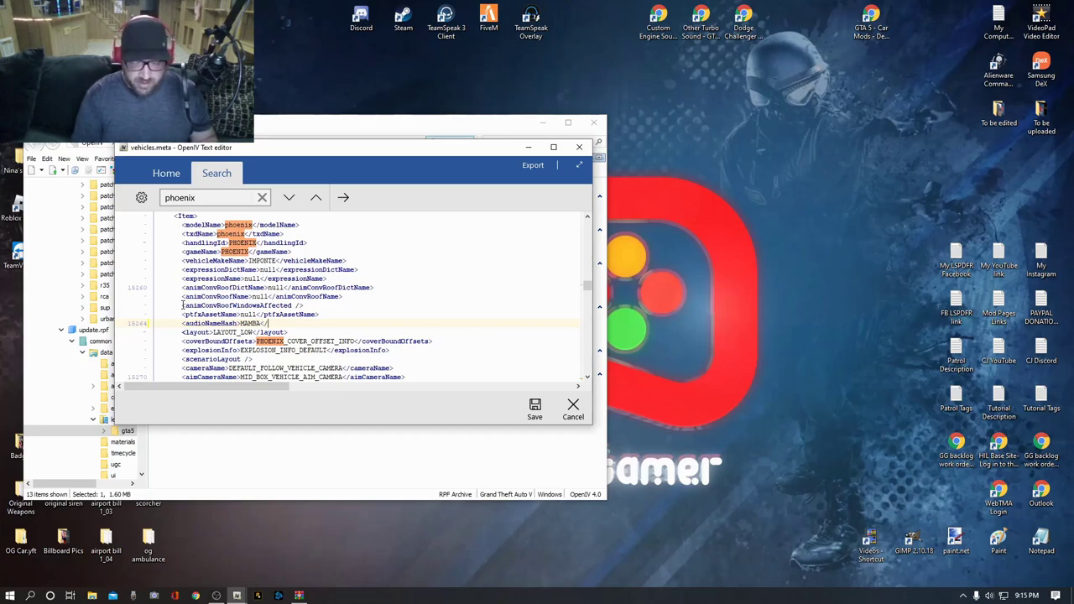
type("audio")
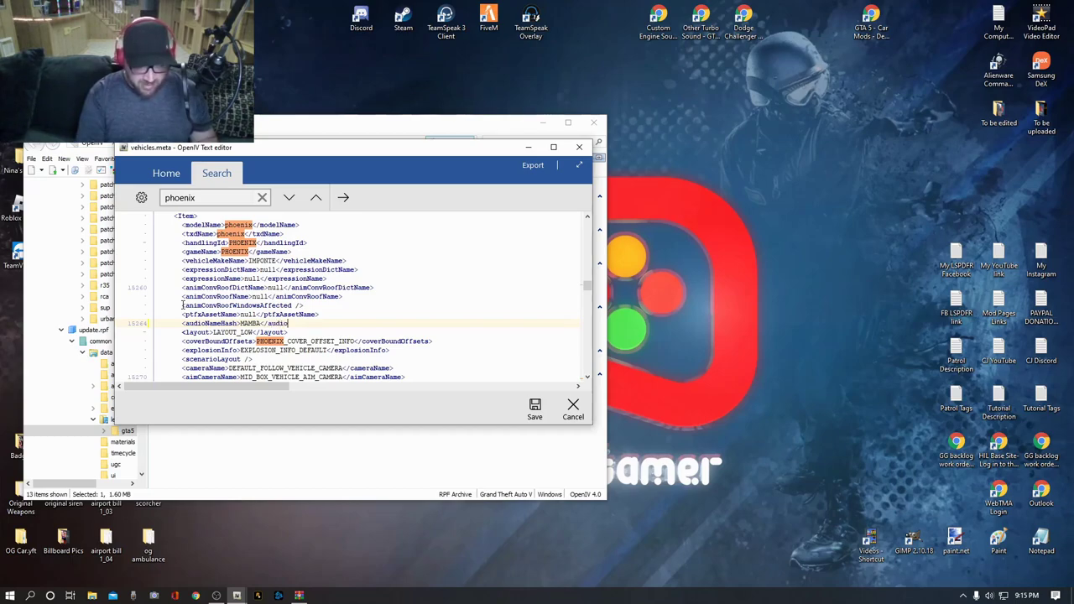
type("Nam")
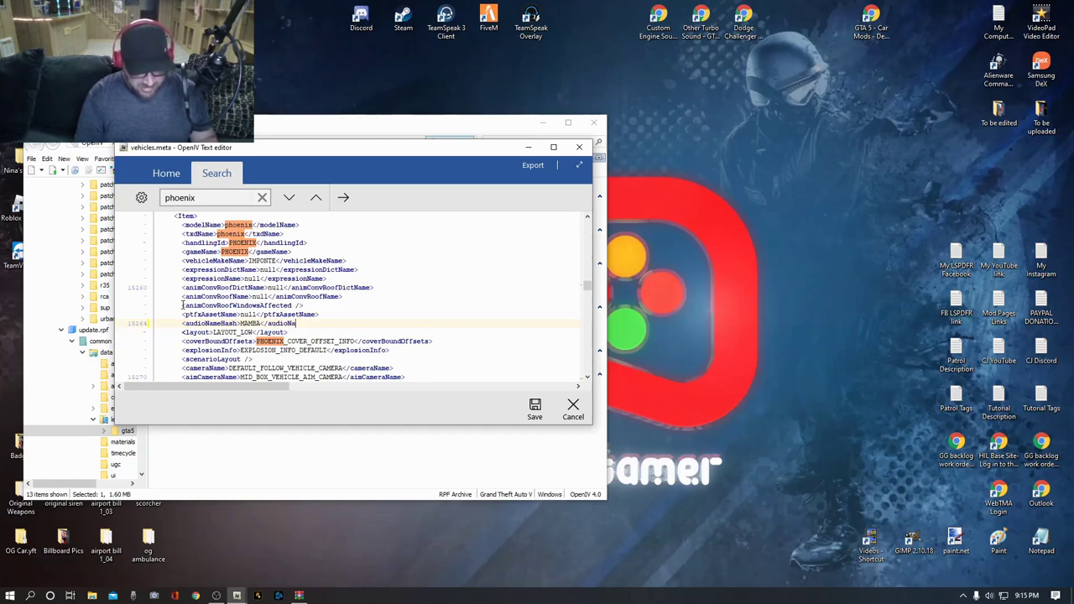
type("e")
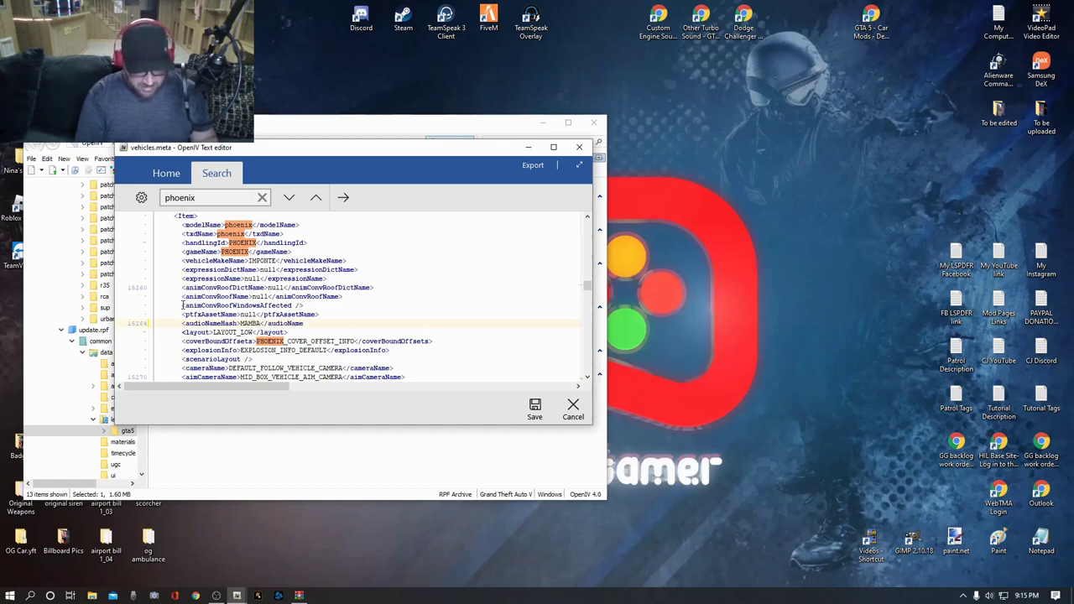
type("H")
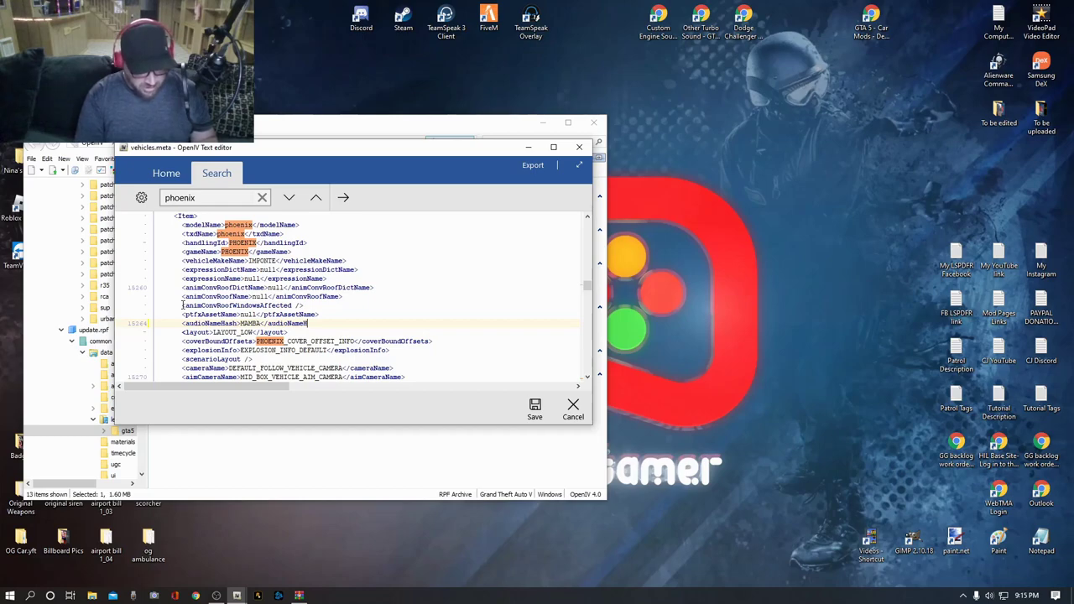
type("ash>")
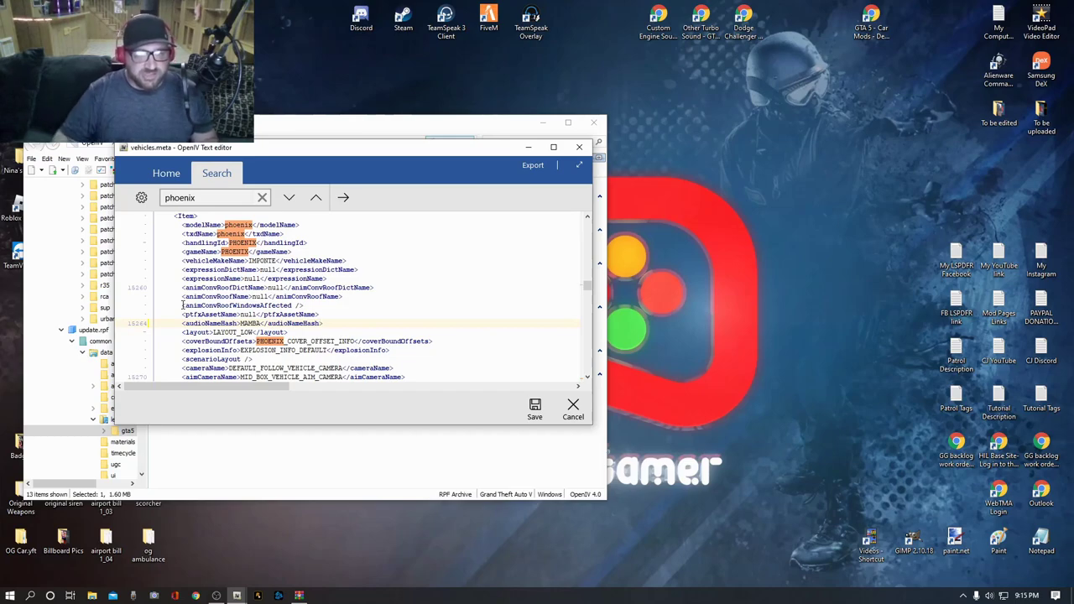
Highlight the opening audioNameHash tag together with its MAMBA value to review the phoenix entry's sound assignment
scroll(205, 342, "up", 1)
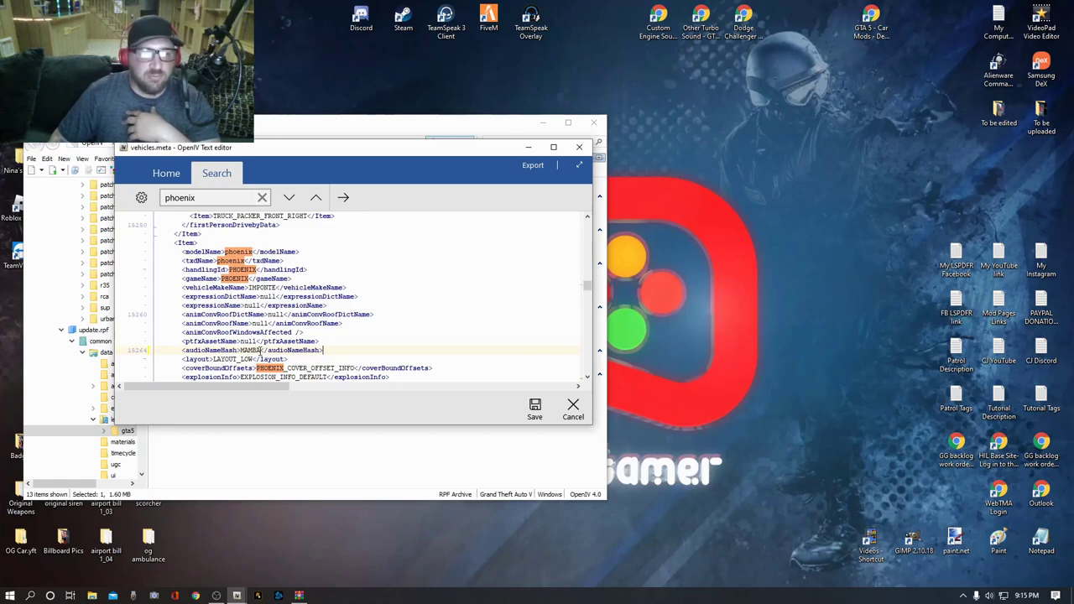
left_click(261, 350)
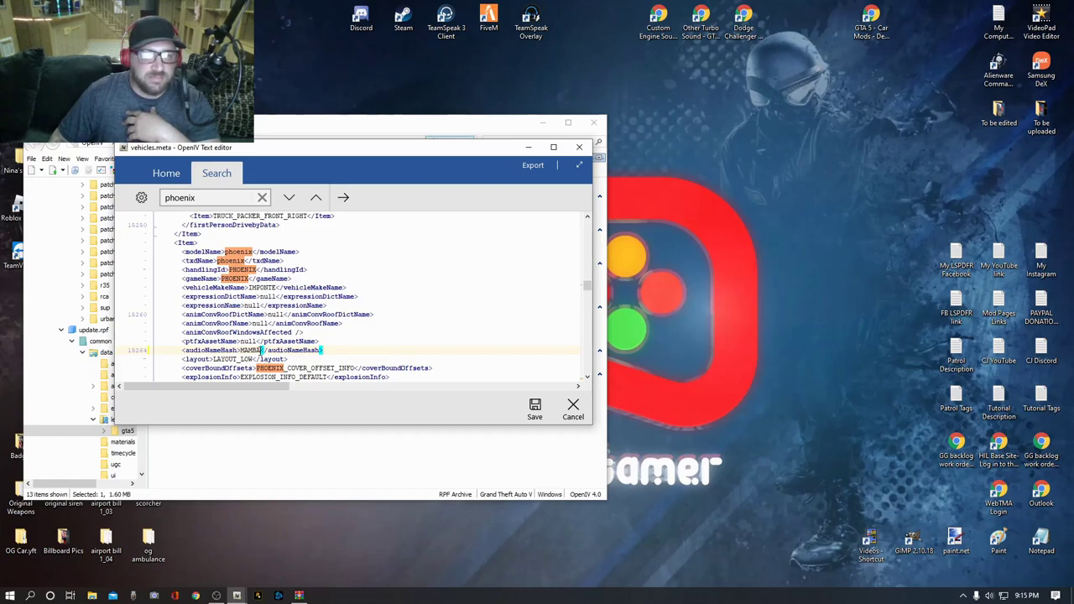
left_click_drag(261, 350, 182, 350)
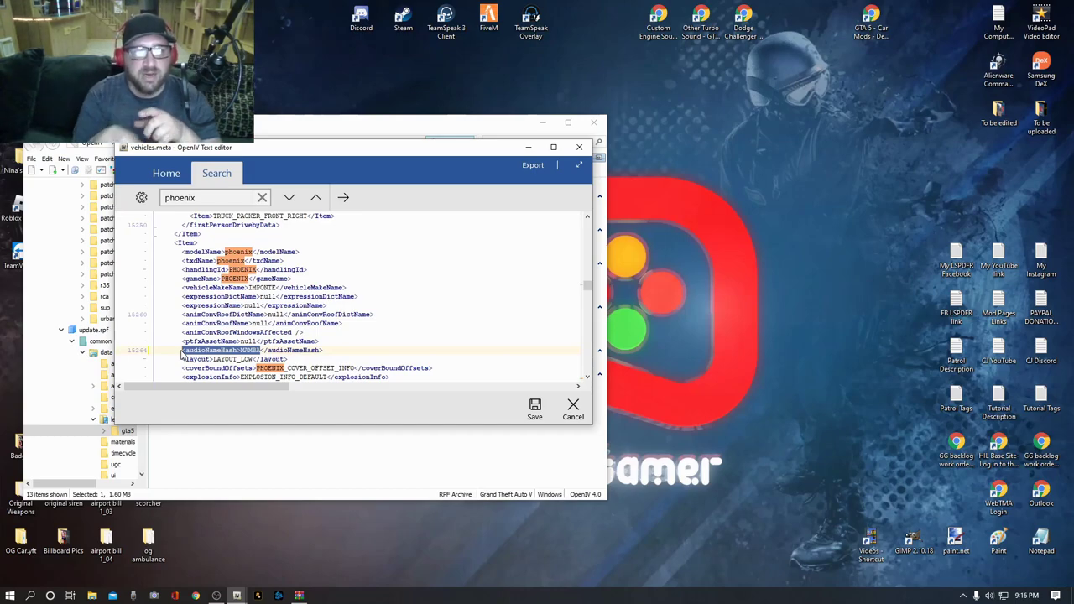
scroll(180, 355, "up", 1)
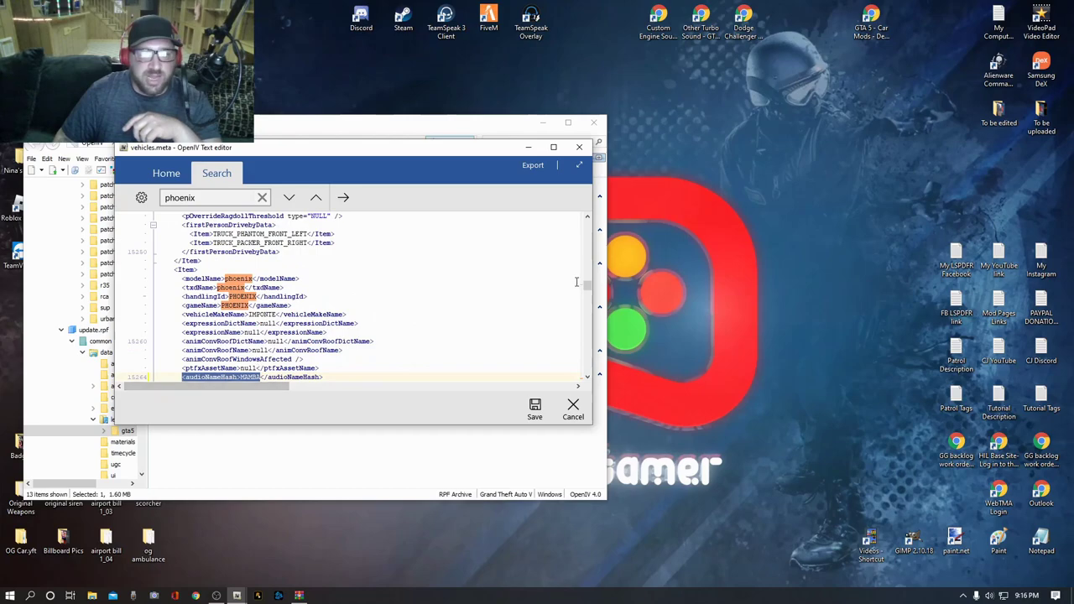
Search vehicles.meta for "phoenix" again and delete the opening audioNameHash tag and MAMBA value from its entry
left_click_drag(588, 289, 588, 265)
left_click(195, 198)
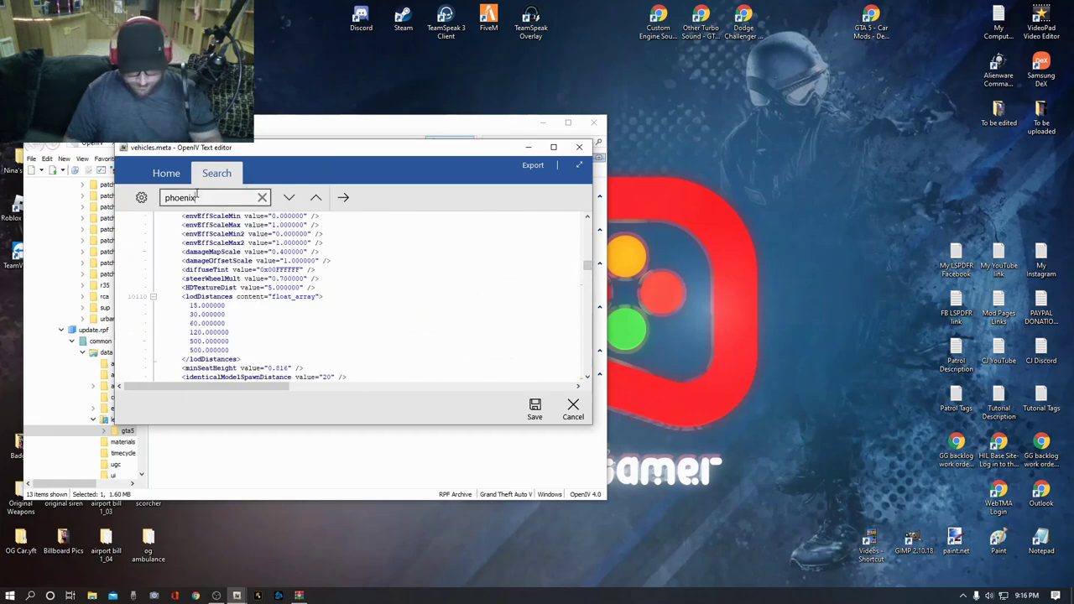
key("Return")
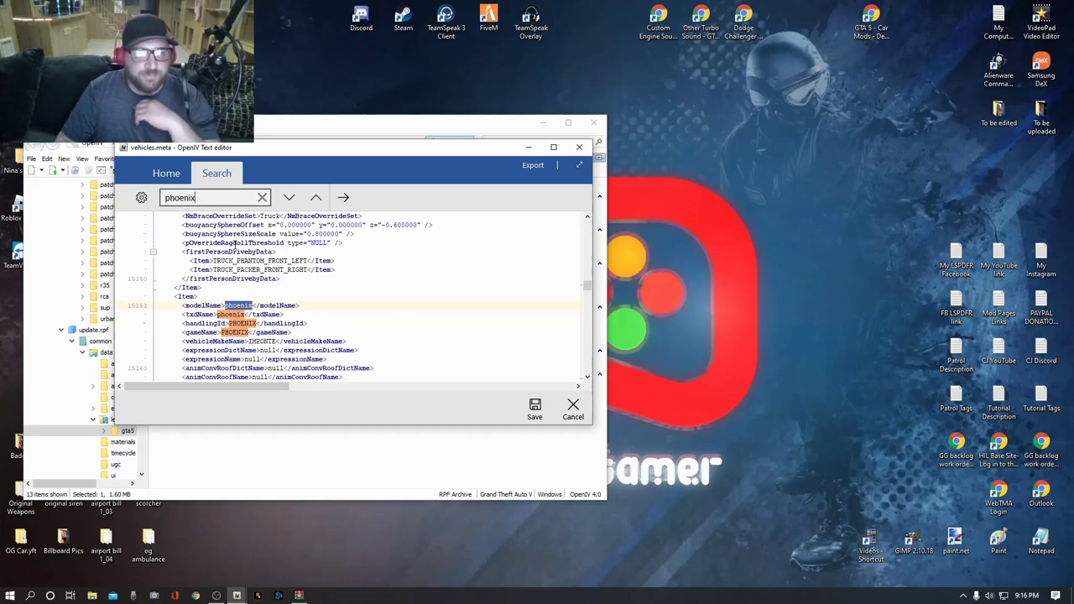
scroll(253, 291, "down", 3)
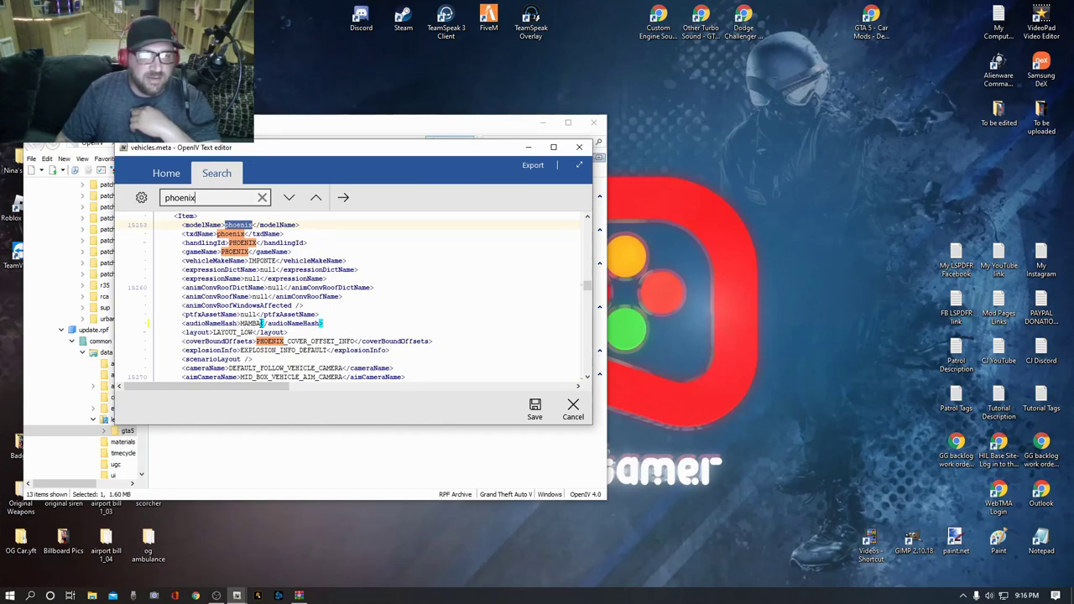
left_click_drag(260, 323, 181, 323)
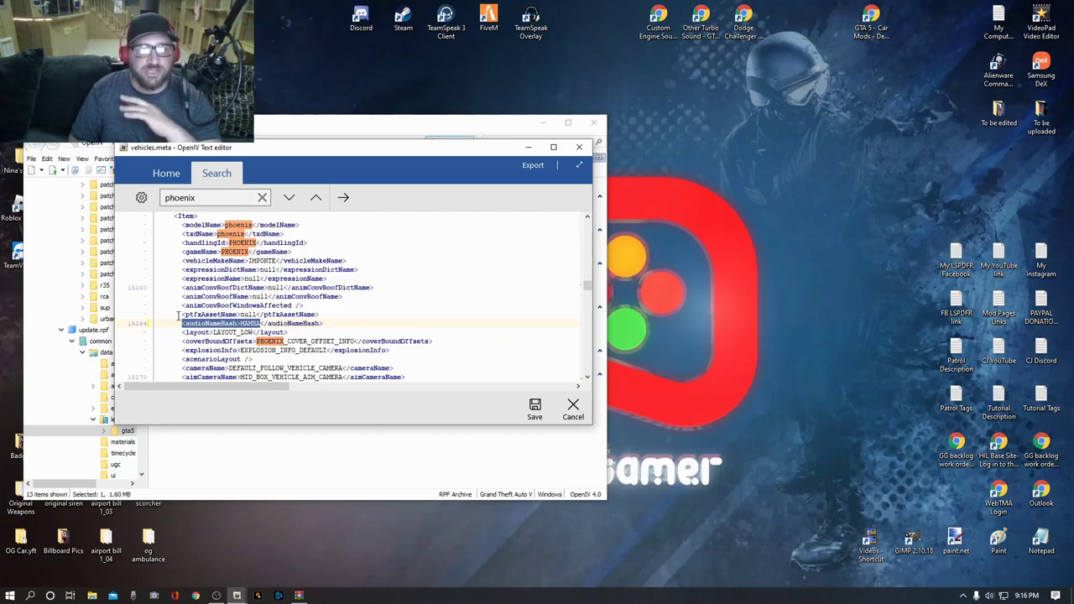
key("BackSpace")
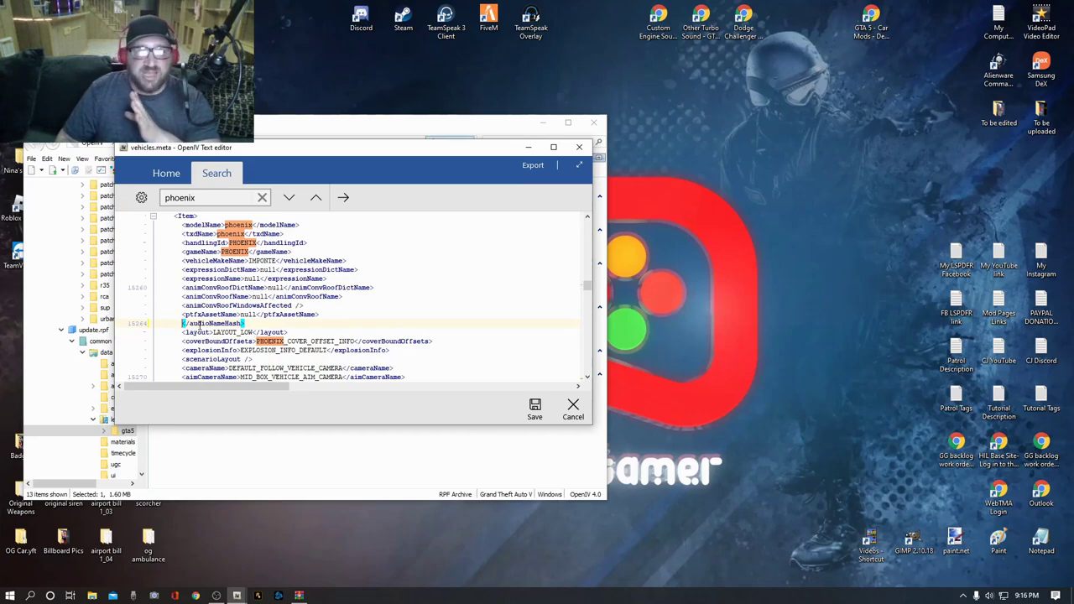
Close vehicles.meta without saving the edits and go back to the mods folder of GTA V
left_click(574, 409)
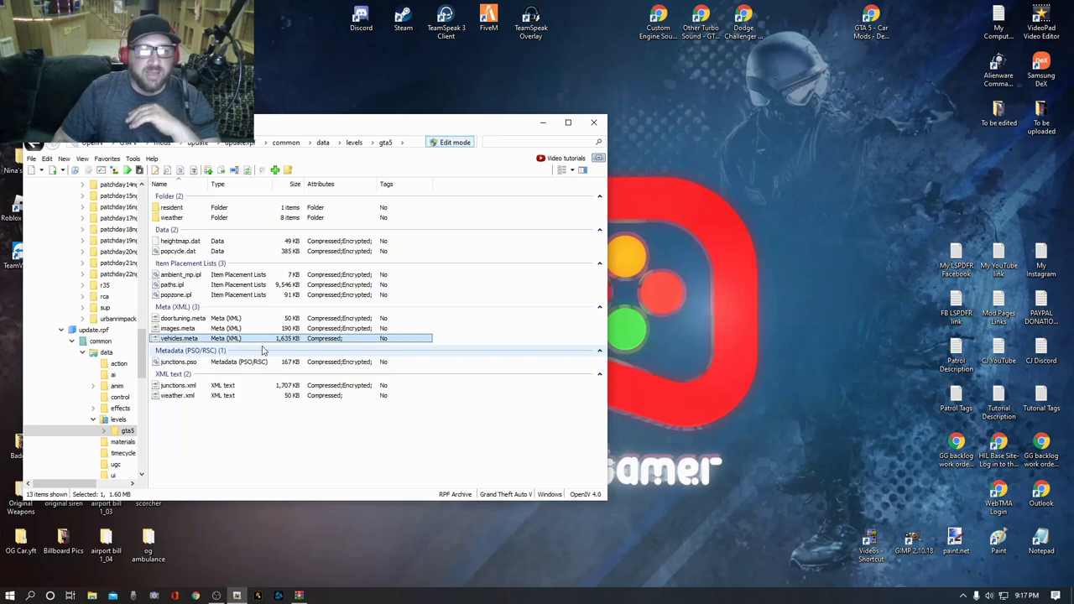
scroll(111, 267, "up", 5)
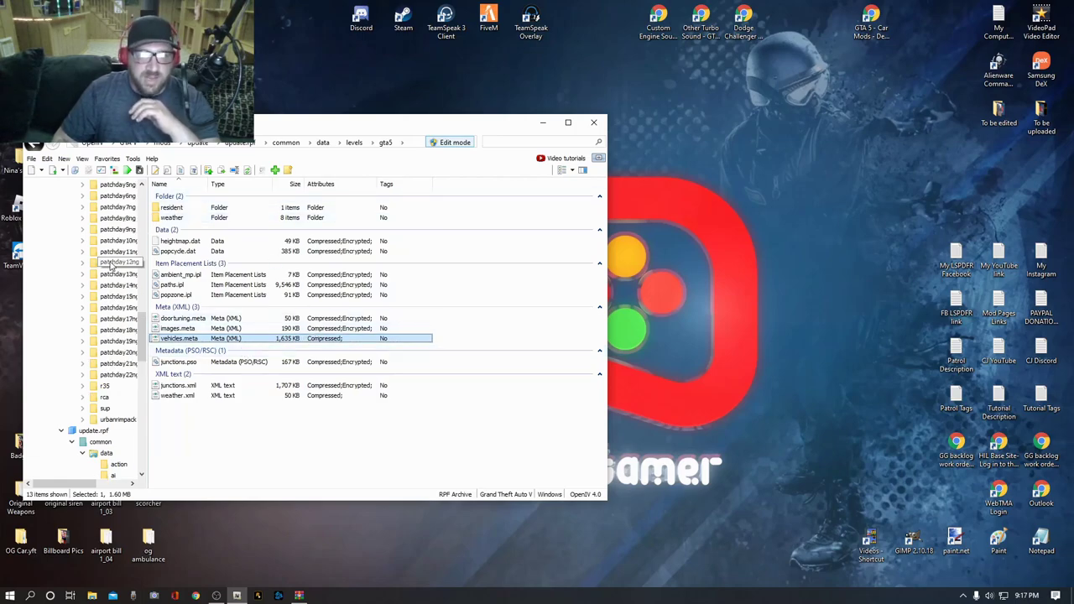
scroll(109, 266, "up", 10)
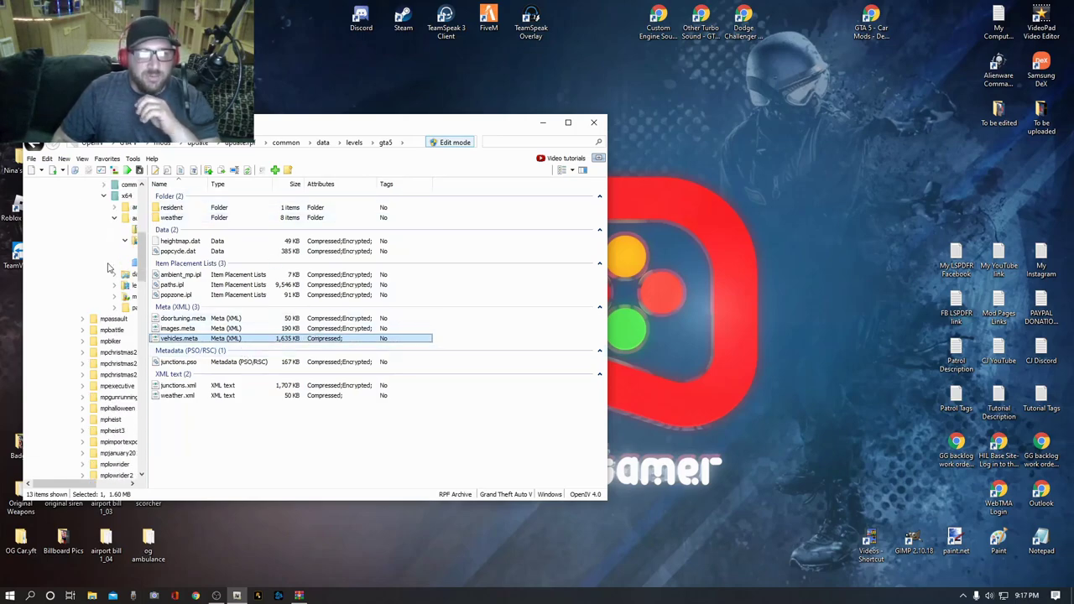
scroll(107, 267, "up", 3)
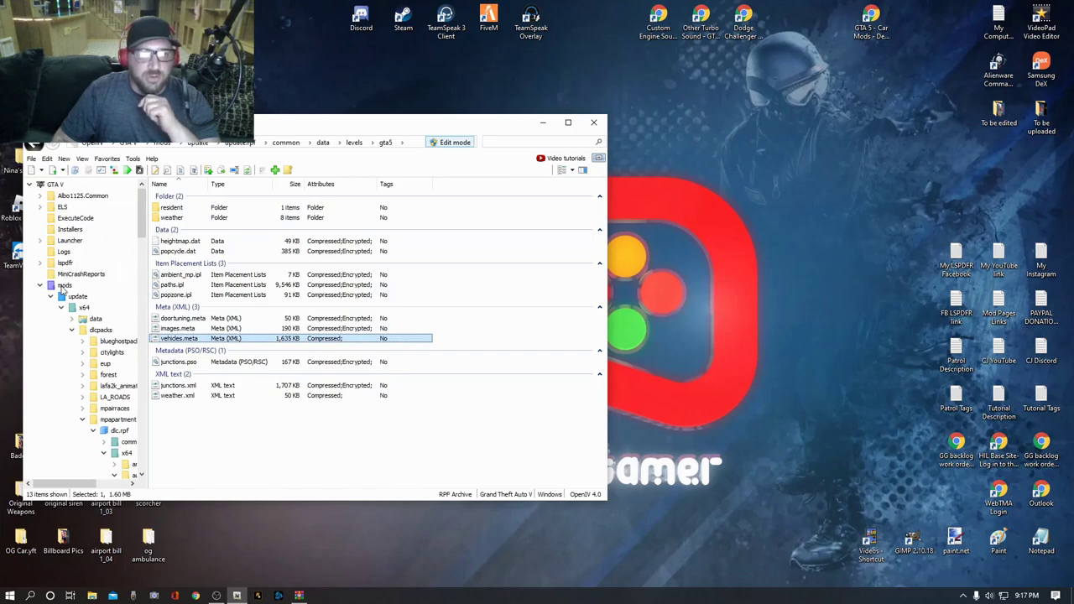
left_click(64, 286)
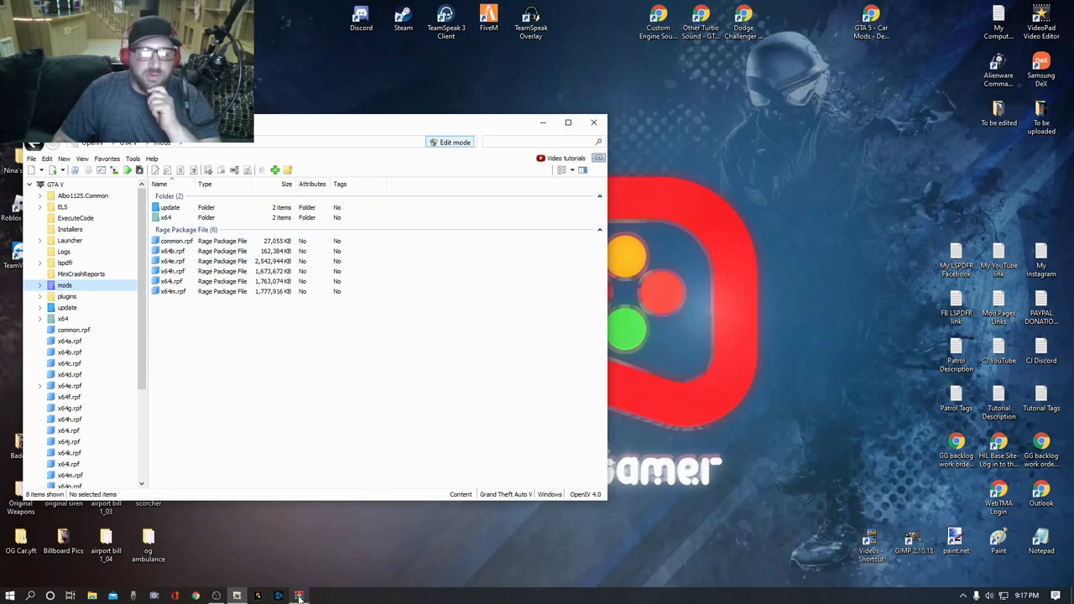
Switch to the WinRAR window with the GTA V Other Turbo Sound archive and arrange it side by side with OpenIV
mouse_move(300, 597)
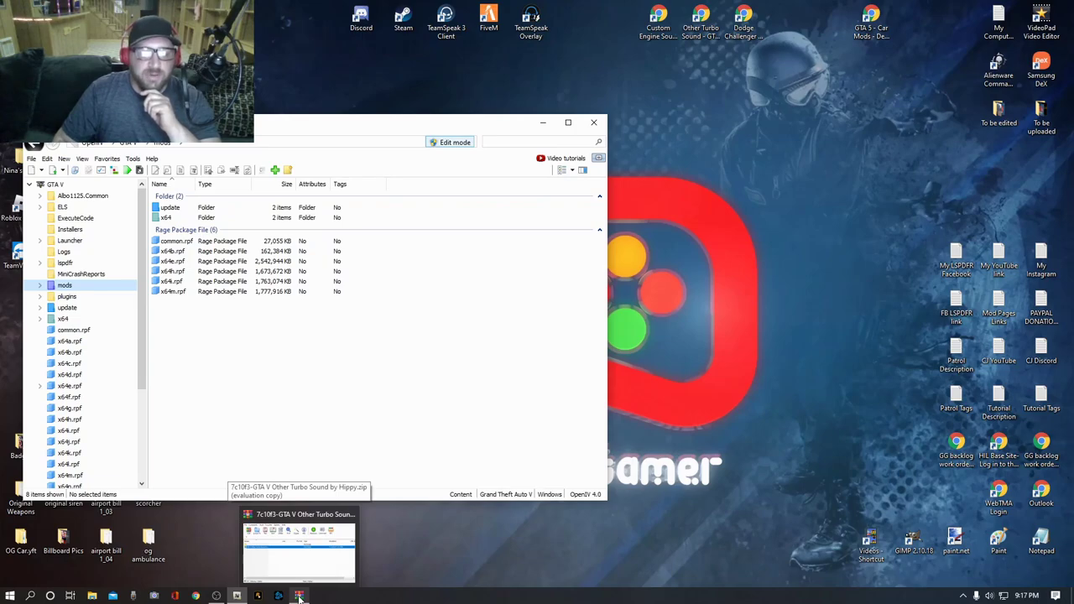
left_click(300, 598)
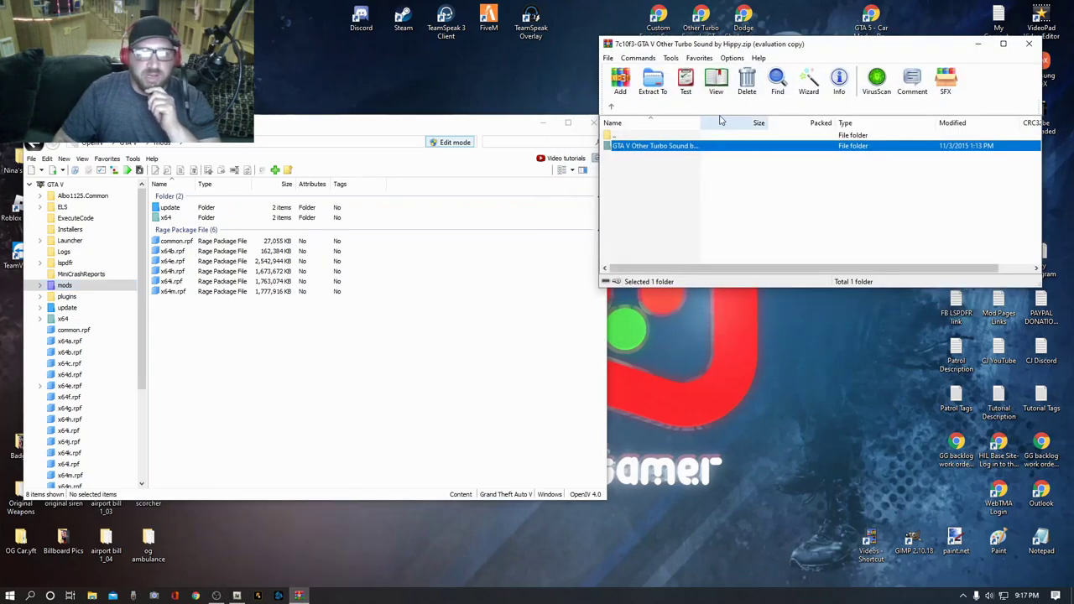
left_click_drag(842, 45, 858, 188)
left_click_drag(369, 130, 355, 193)
left_click_drag(687, 188, 692, 184)
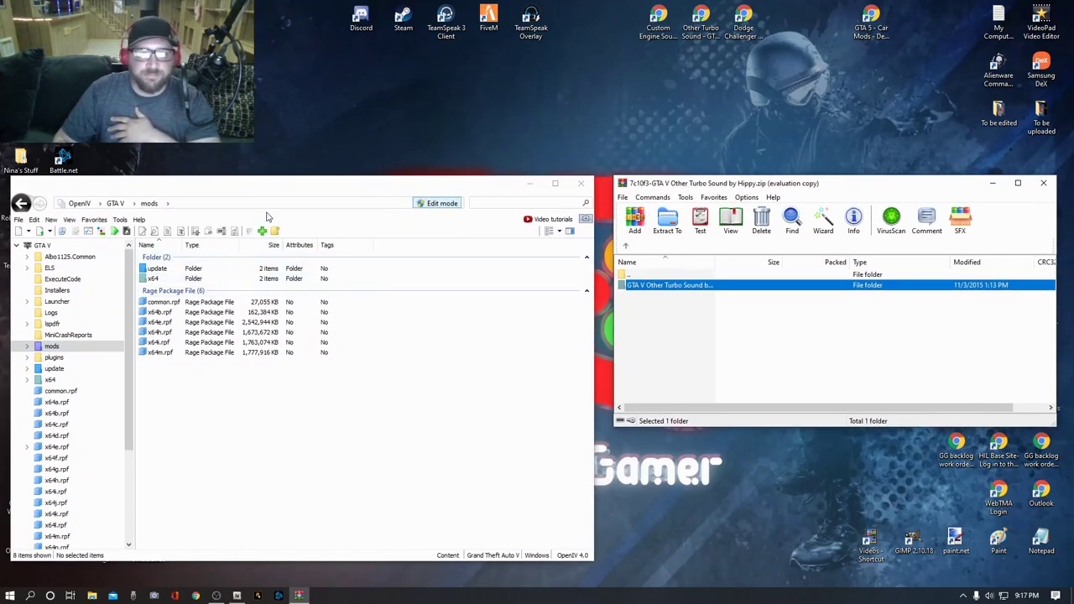
Open the GTA V Other Turbo Sound folder in the archive, look into its Dump Valve subfolder and return
double_click(658, 286)
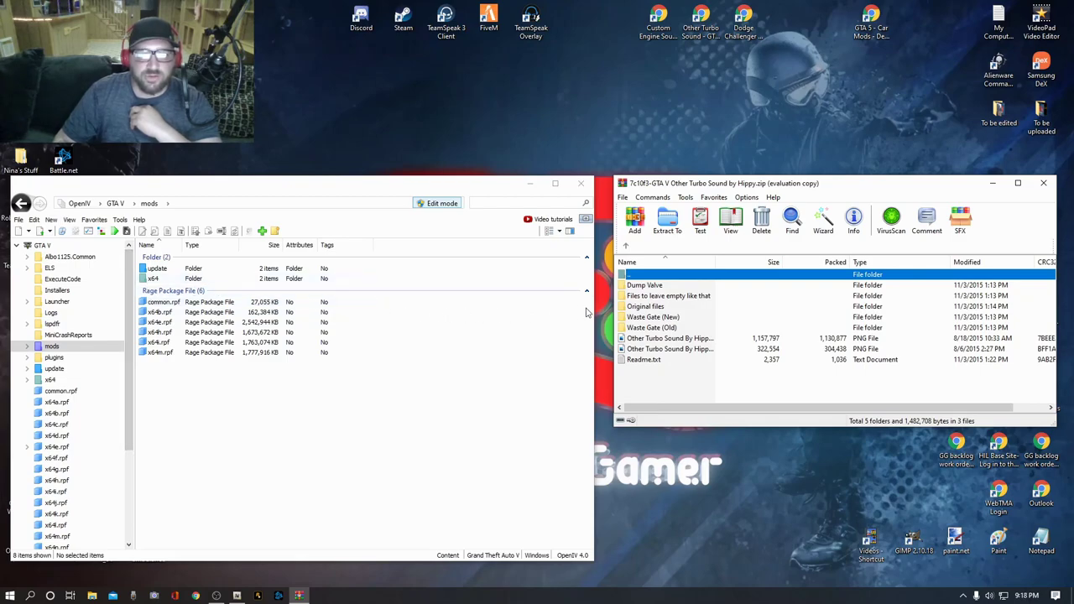
double_click(651, 286)
left_click(626, 246)
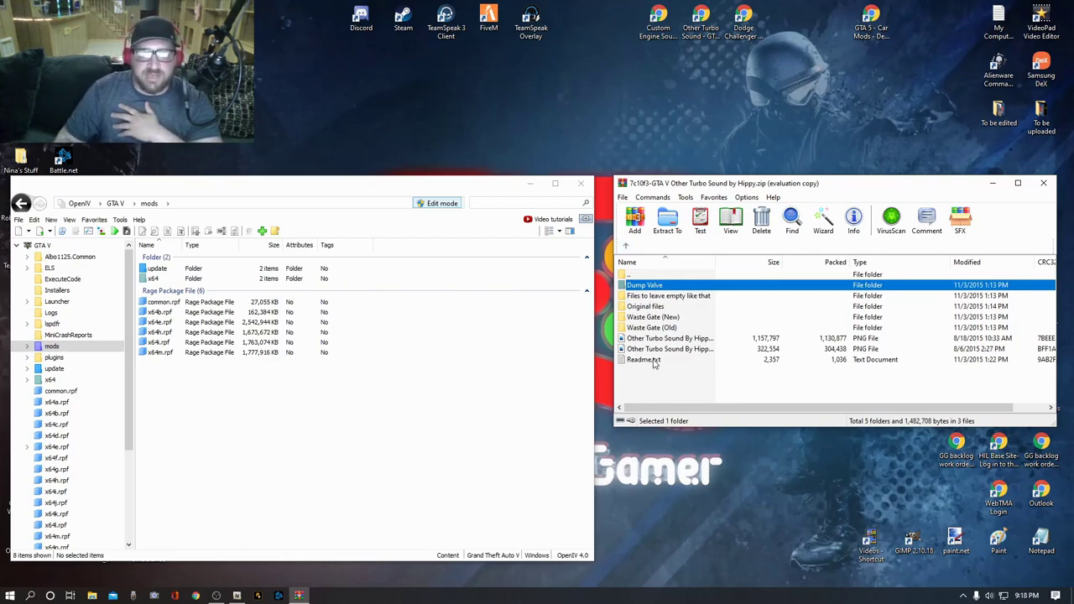
Open Readme.txt in the GTA V Other Turbo Sound archive folder, read its installation instructions and close it
left_click(627, 247)
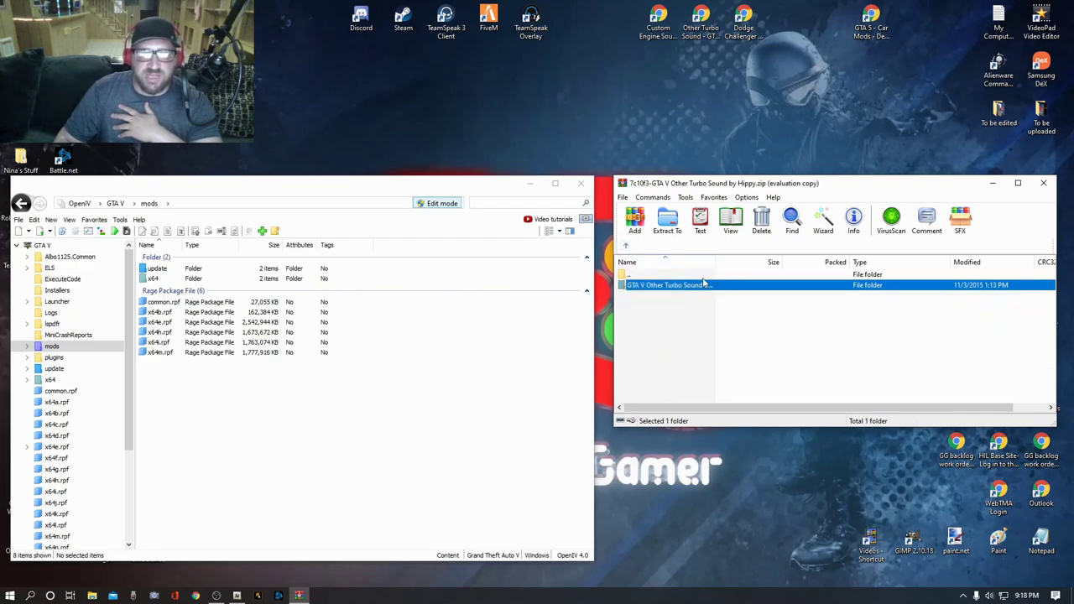
double_click(646, 286)
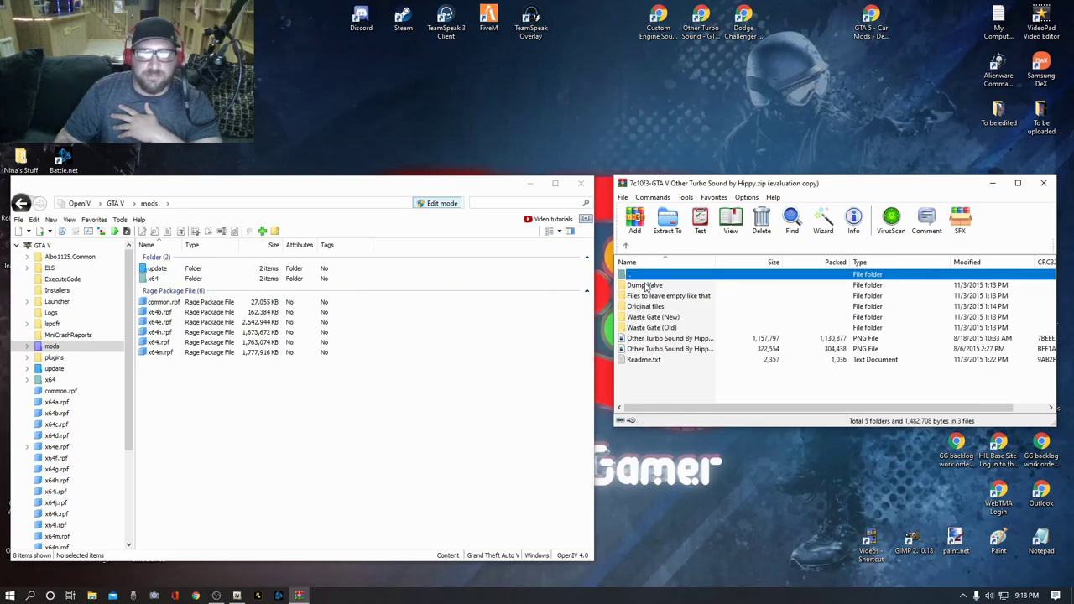
double_click(643, 361)
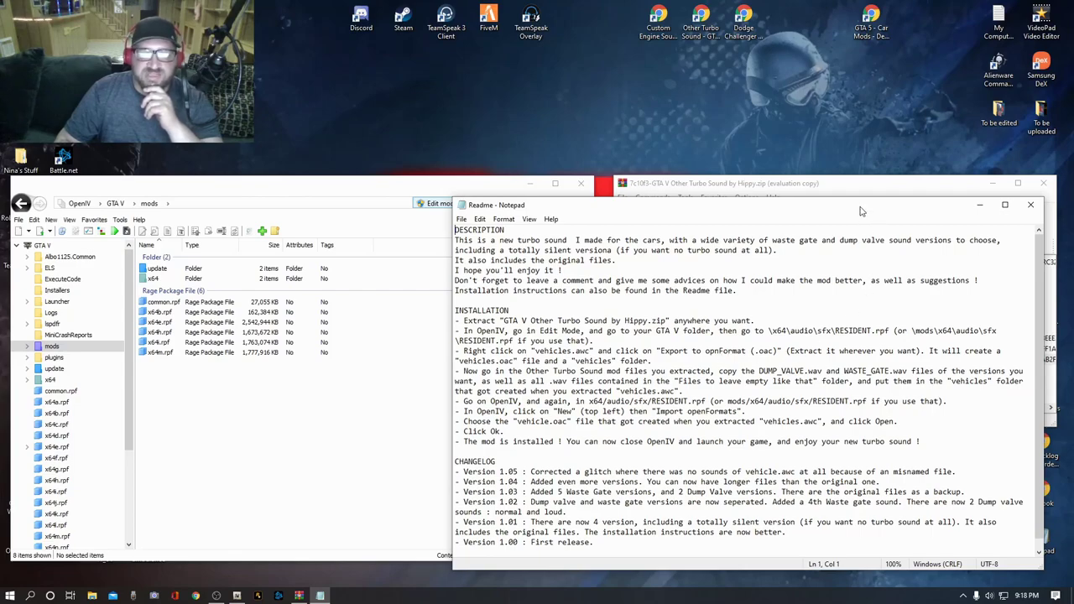
left_click_drag(860, 211, 837, 217)
left_click(1007, 212)
Extract the GTA V Other Turbo Sound folder from the archive to the desktop, placing it below the browser shortcuts
left_click(627, 246)
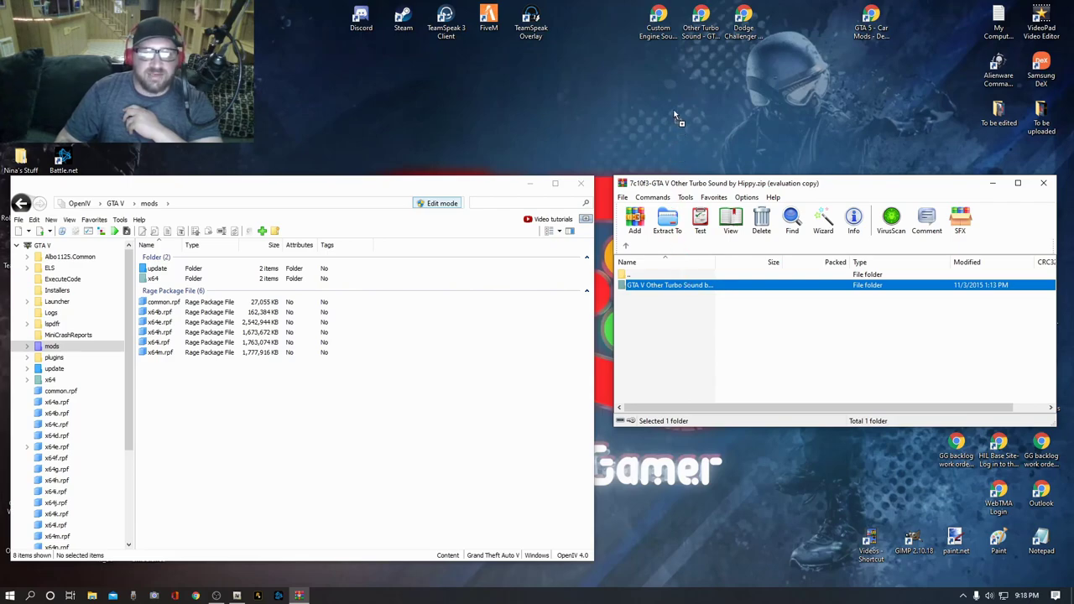
left_click_drag(674, 107, 673, 107)
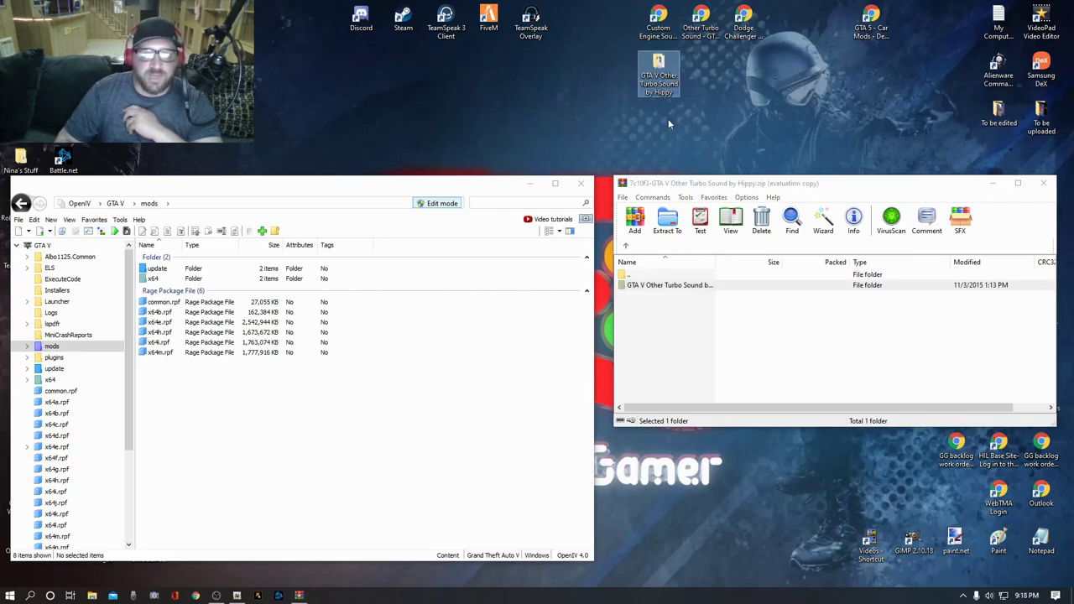
left_click_drag(658, 63, 659, 111)
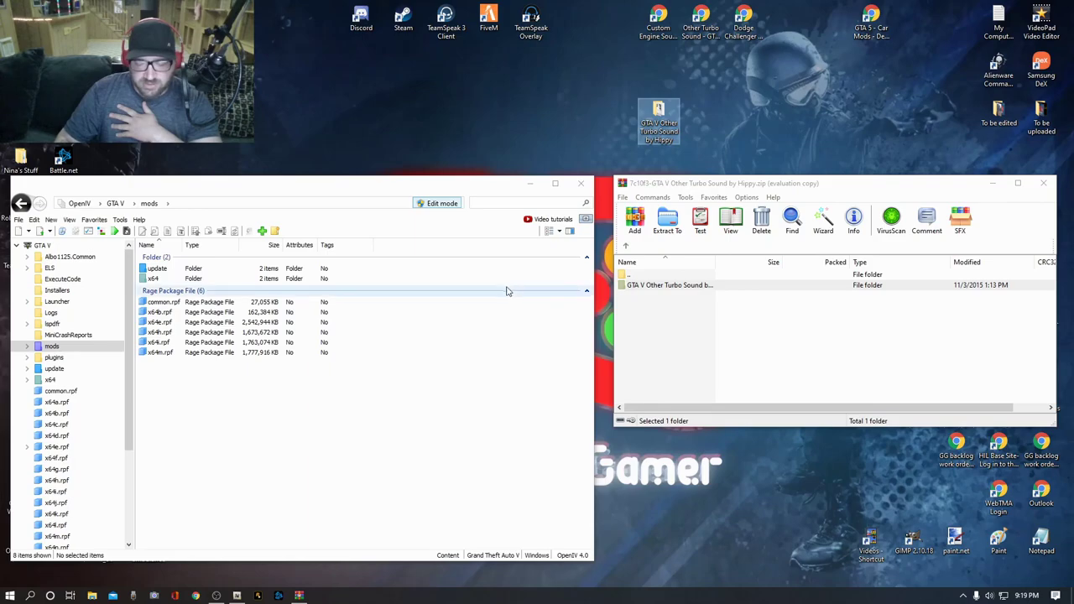
In OpenIV, go from the mods folder to x64/audio/sfx and open RESIDENT.rpf
left_click(50, 349)
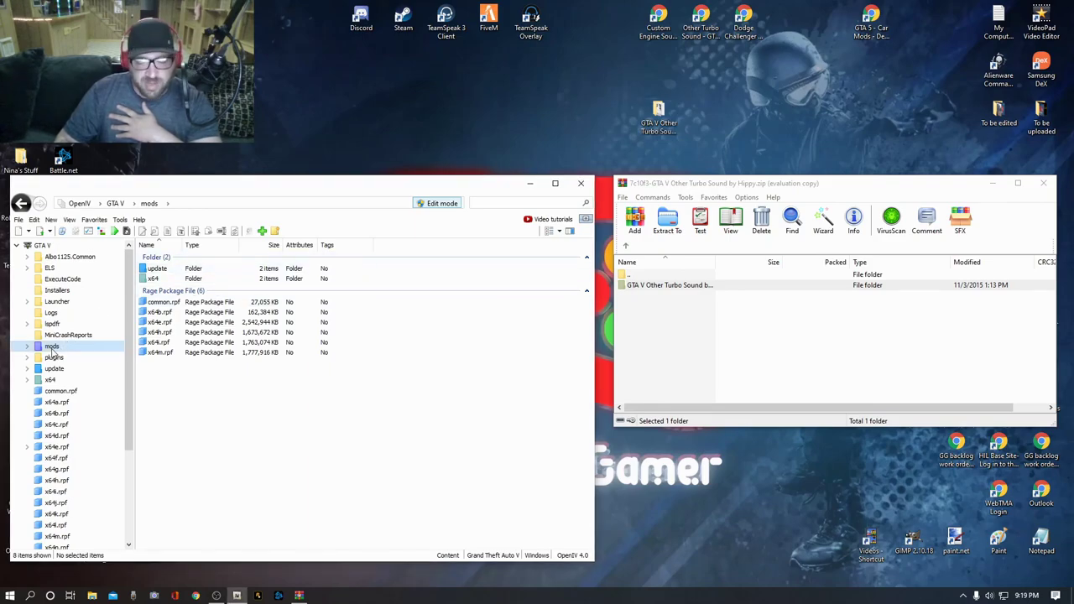
left_click(163, 281)
double_click(162, 282)
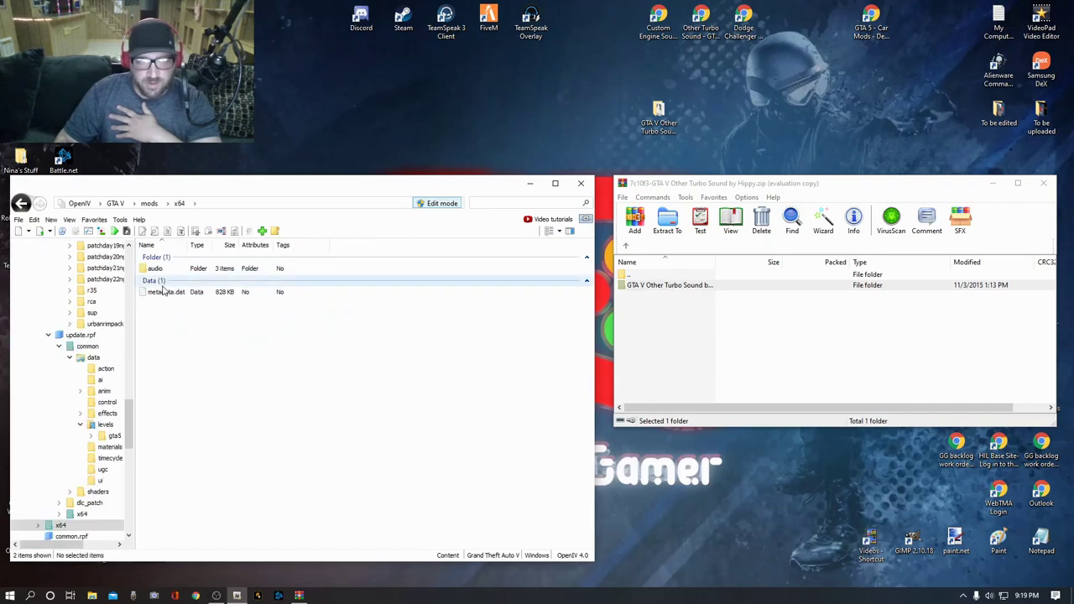
left_click(158, 271)
double_click(158, 270)
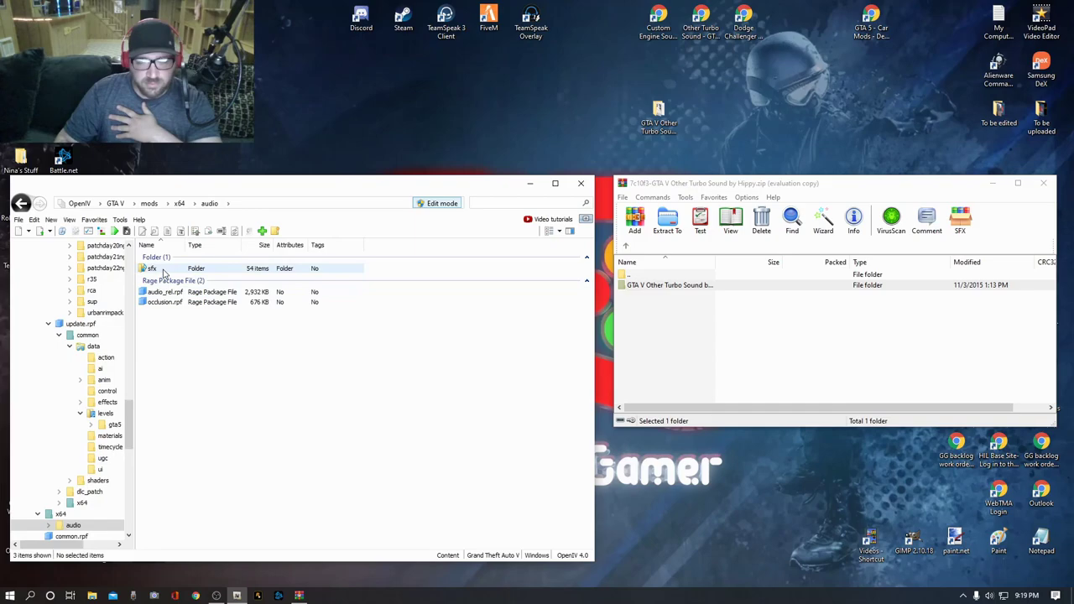
double_click(164, 271)
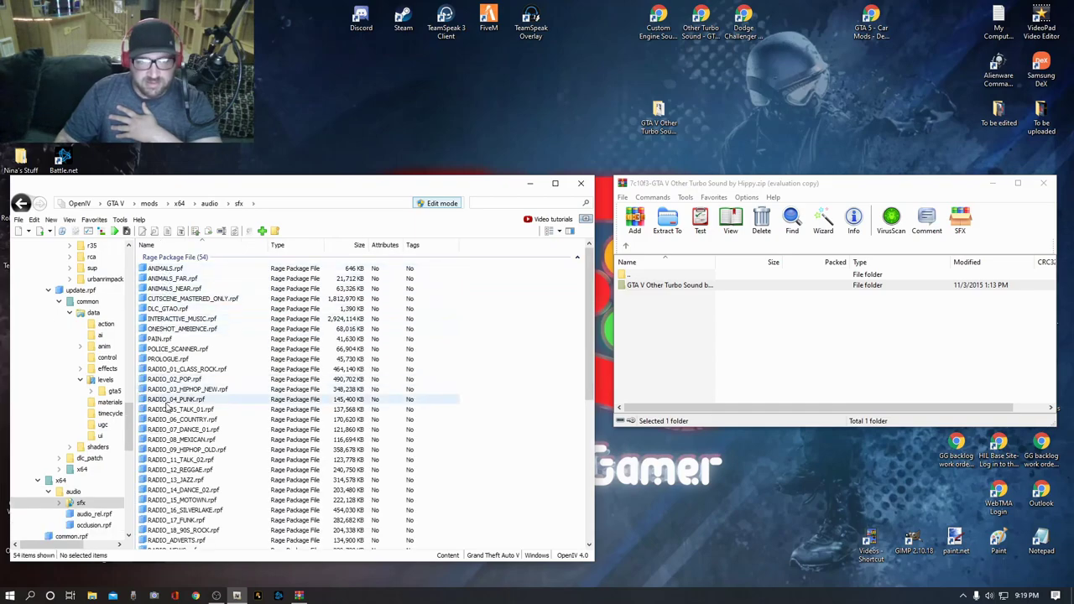
scroll(178, 439, "down", 3)
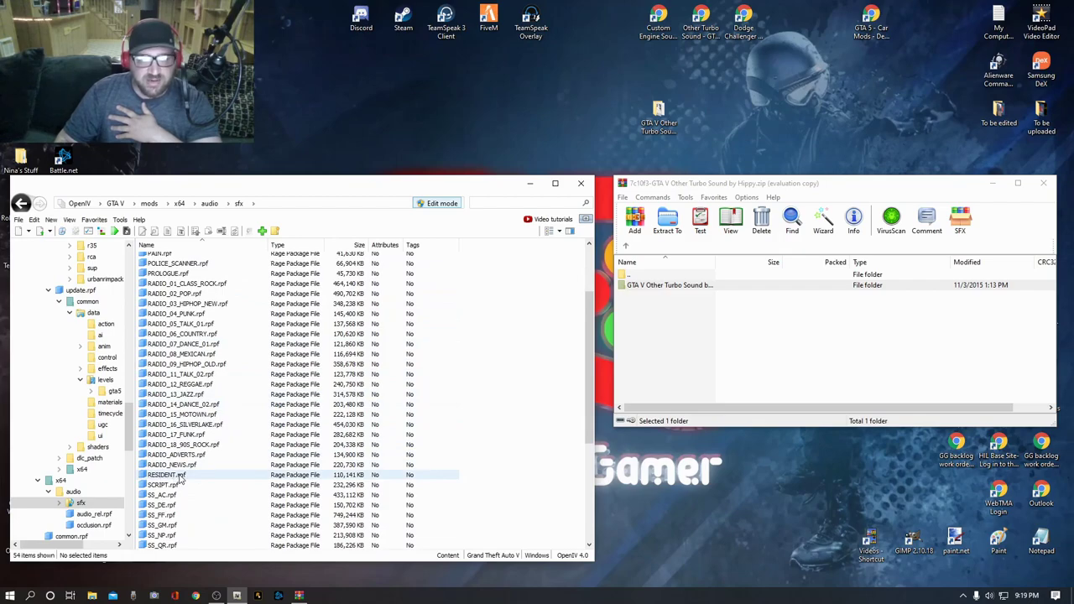
double_click(178, 476)
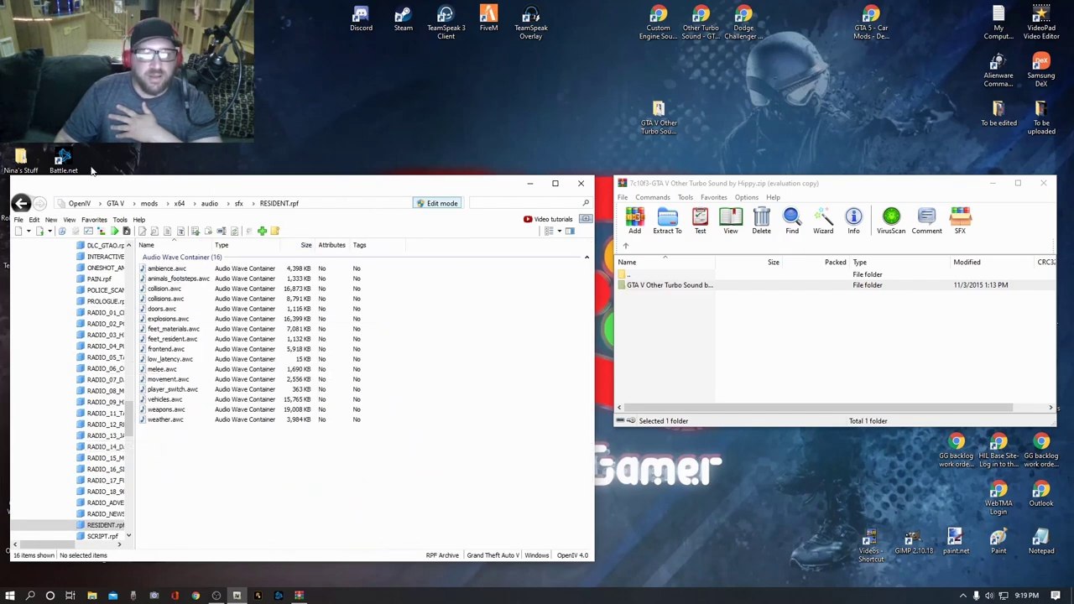
left_click(99, 220)
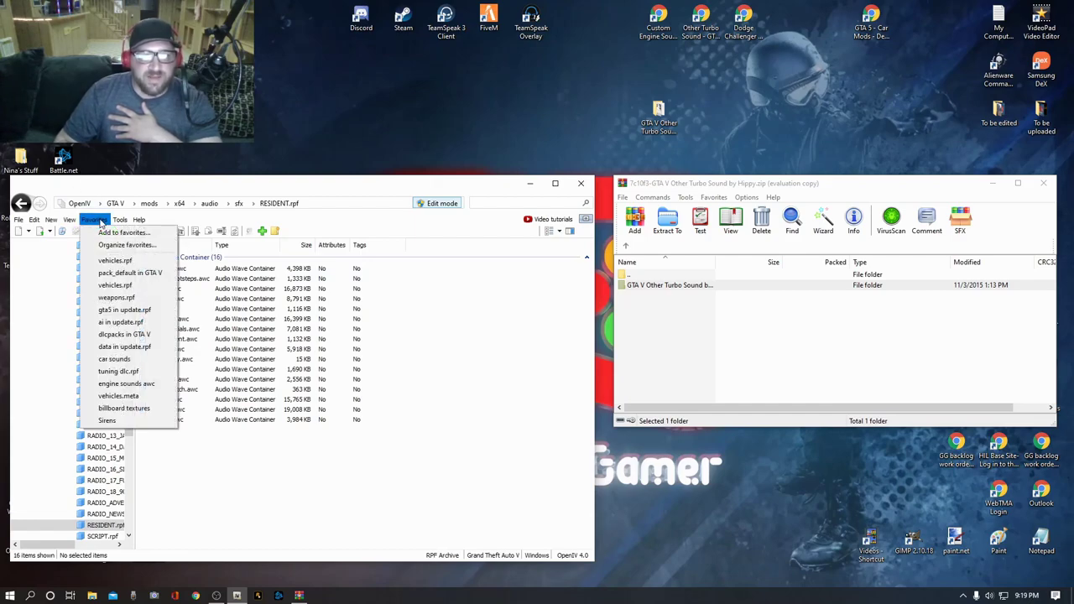
left_click(112, 236)
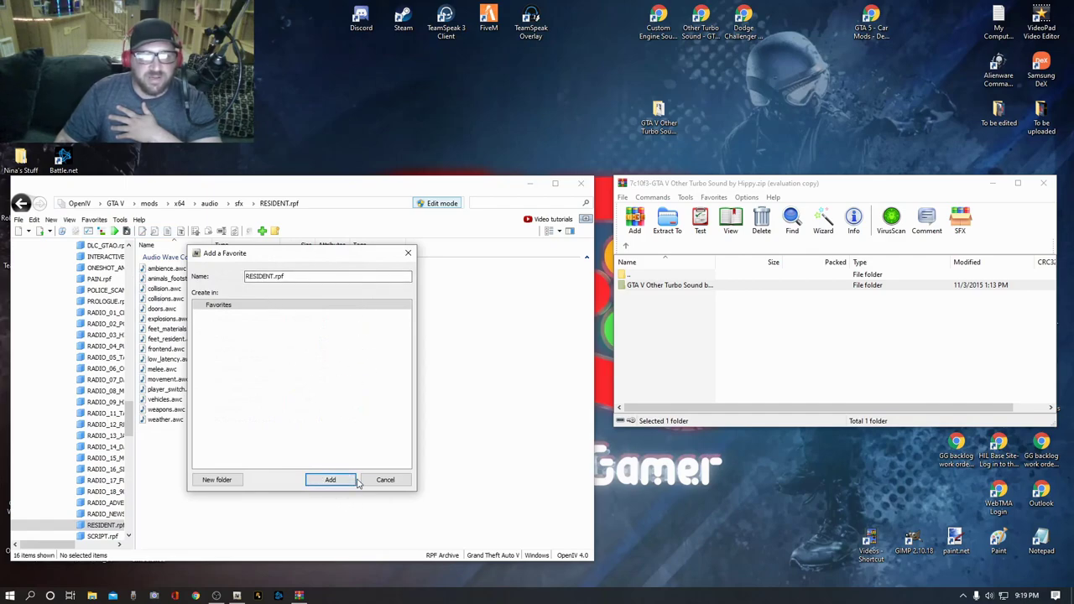
left_click(391, 481)
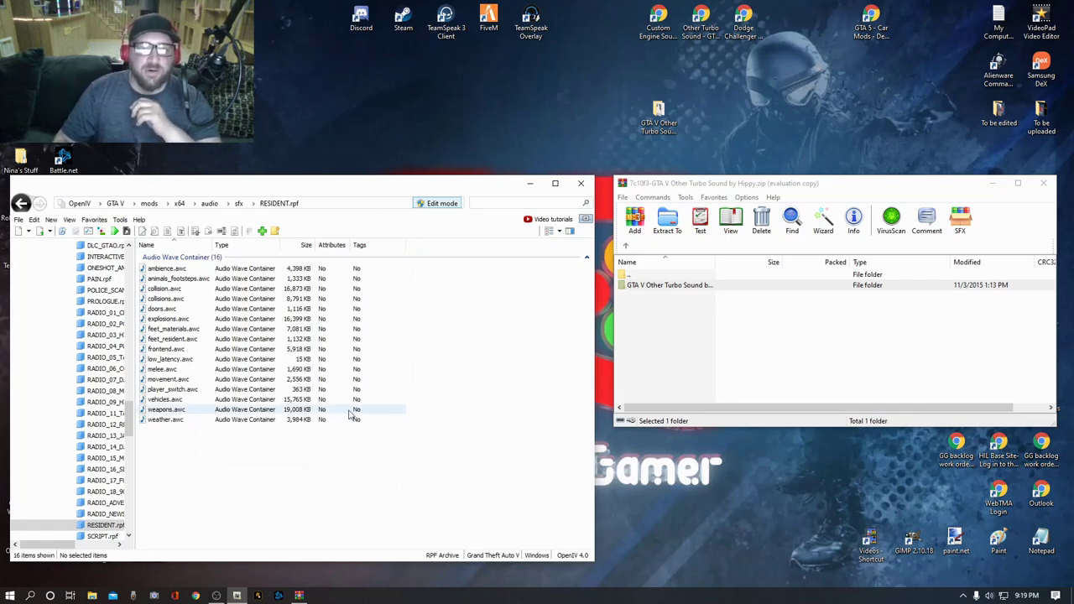
Reopen Readme.txt from the turbo sound archive folder and move its window clear of OpenIV's file list
double_click(642, 287)
double_click(648, 360)
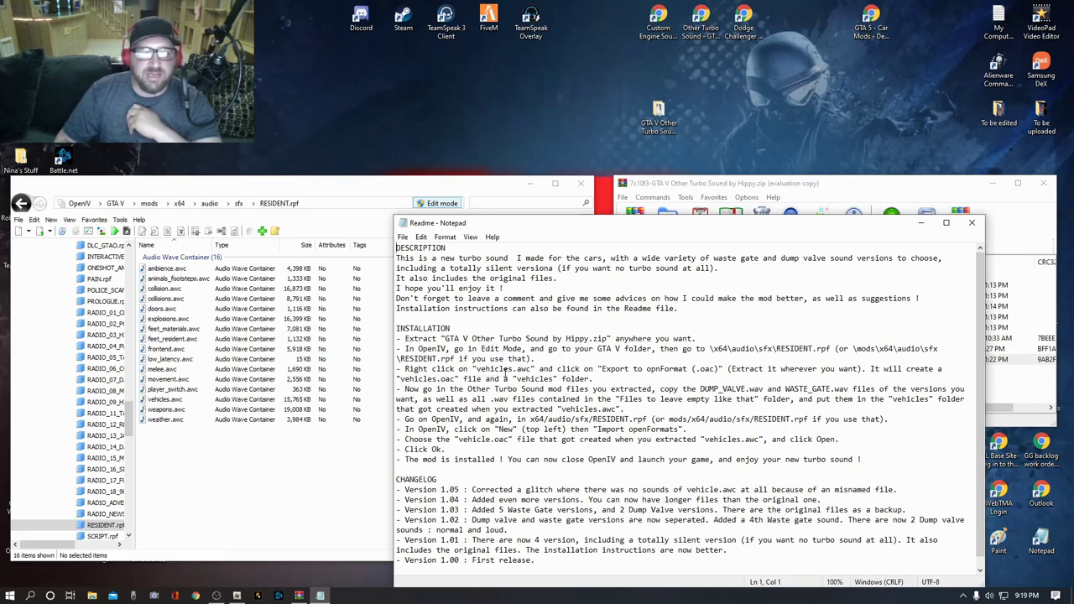
left_click_drag(750, 228, 953, 312)
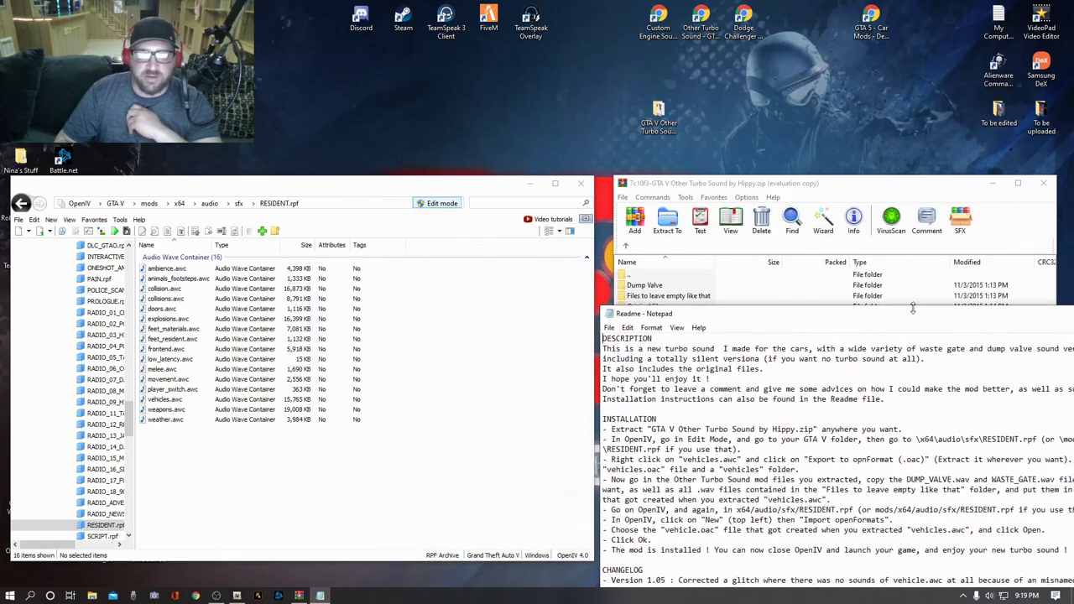
Export vehicles.awc from RESIDENT.rpf to openFormats (.oac) with the Desktop as destination folder
left_click(172, 402)
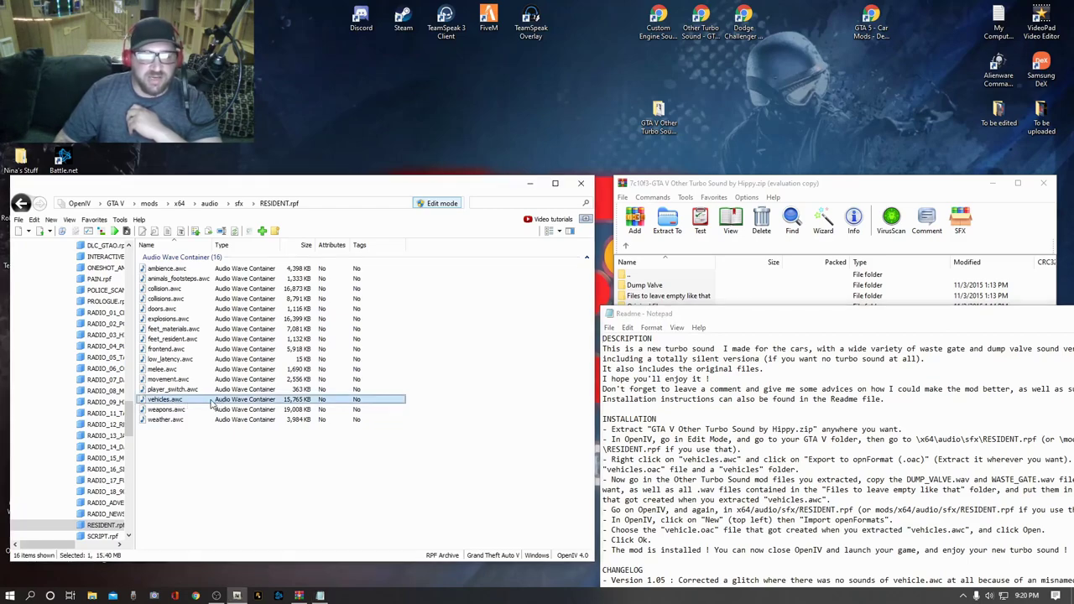
right_click(188, 404)
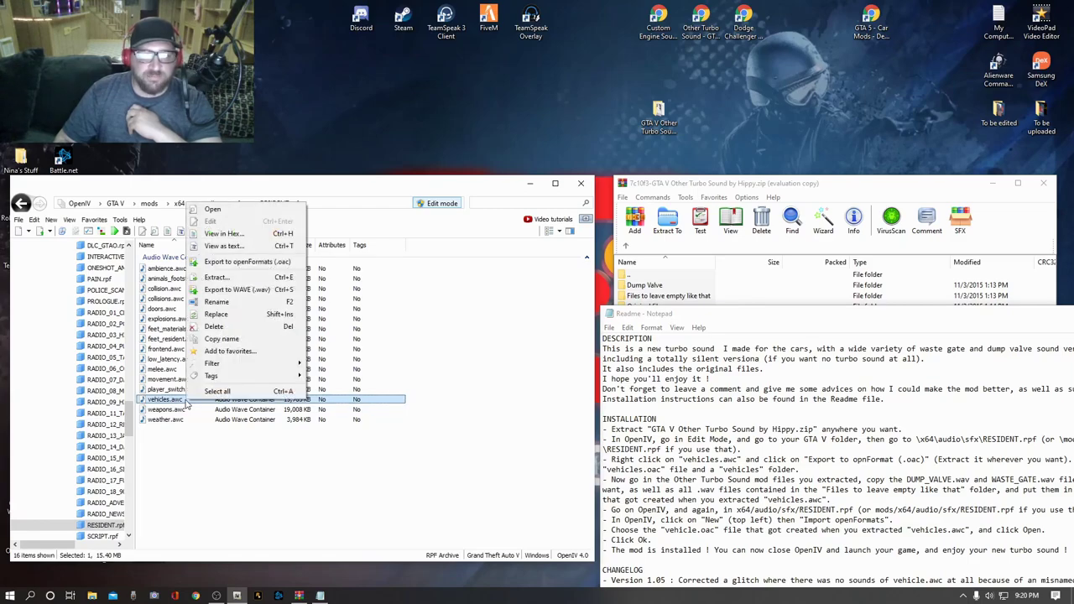
left_click(227, 263)
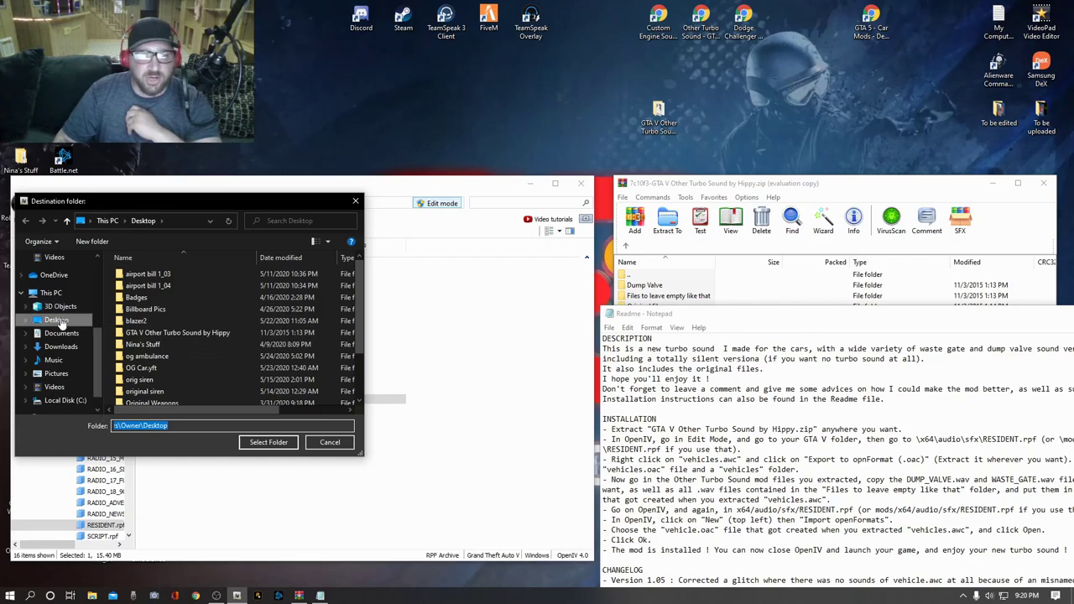
left_click(59, 324)
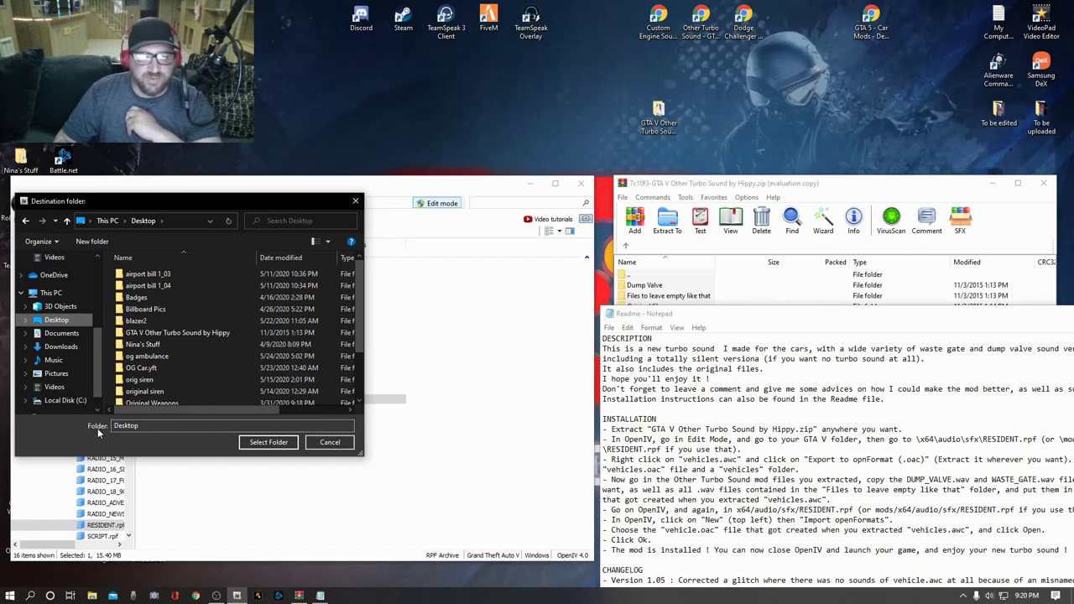
left_click(269, 443)
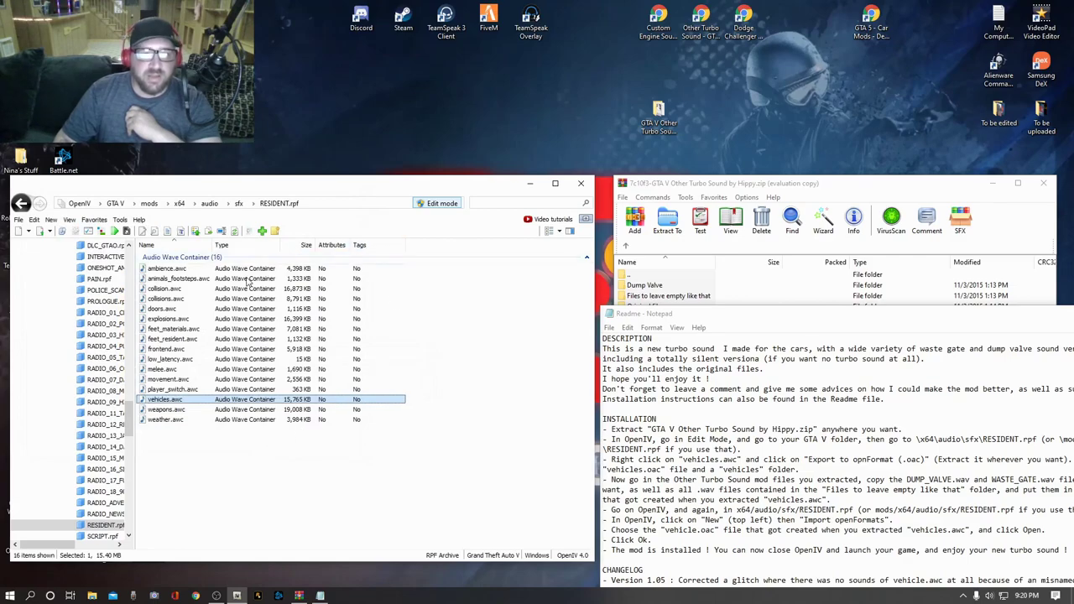
Move the exported vehicles folder and vehicles.oac file on the desktop near the extracted turbo sound folder
left_click_drag(309, 190, 345, 327)
left_click_drag(21, 300, 773, 102)
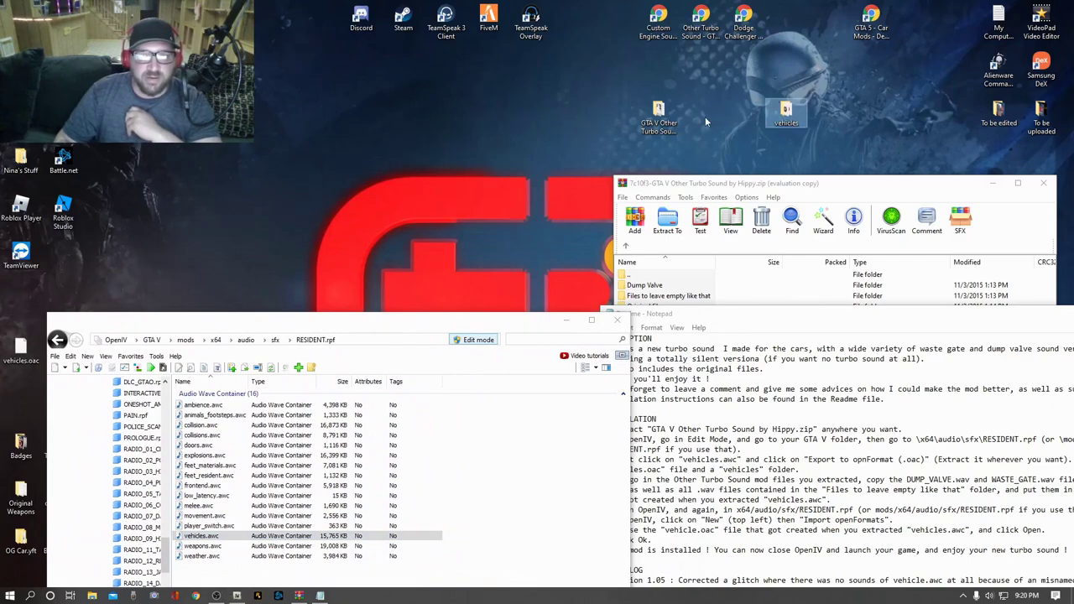
left_click_drag(21, 353, 828, 121)
left_click_drag(331, 330, 285, 192)
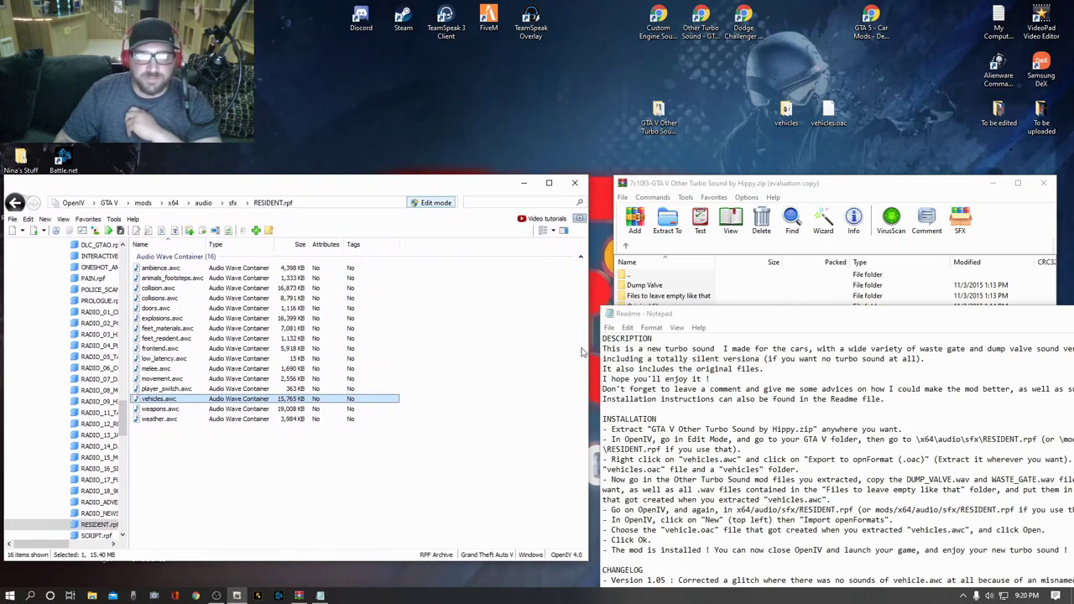
Bring the whole Readme into view and check its instructions against the exported vehicles folder and vehicles.oac
left_click_drag(774, 318, 767, 220)
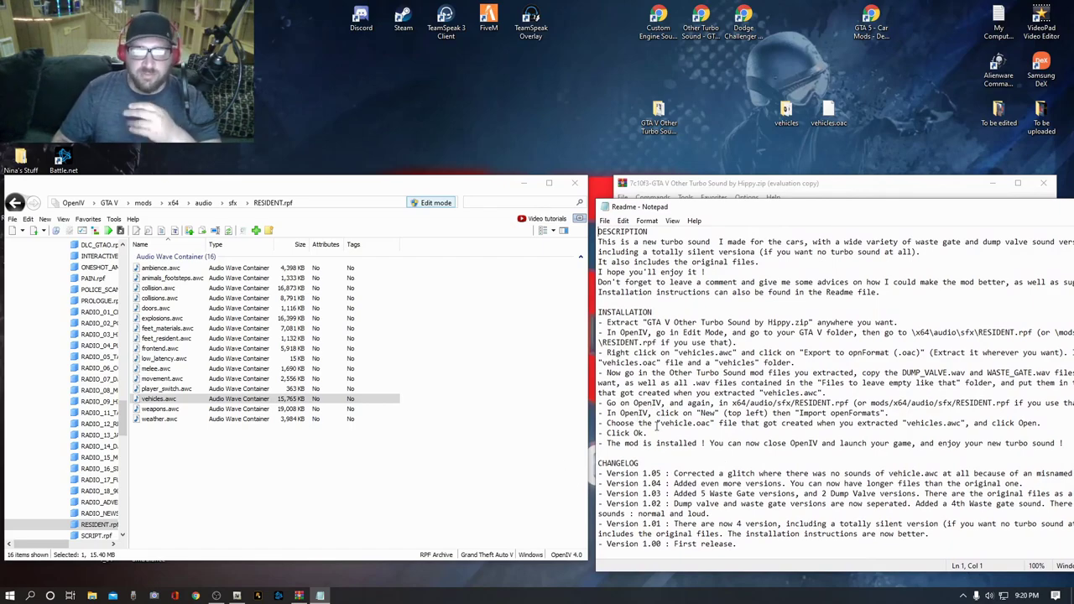
left_click_drag(766, 218, 716, 225)
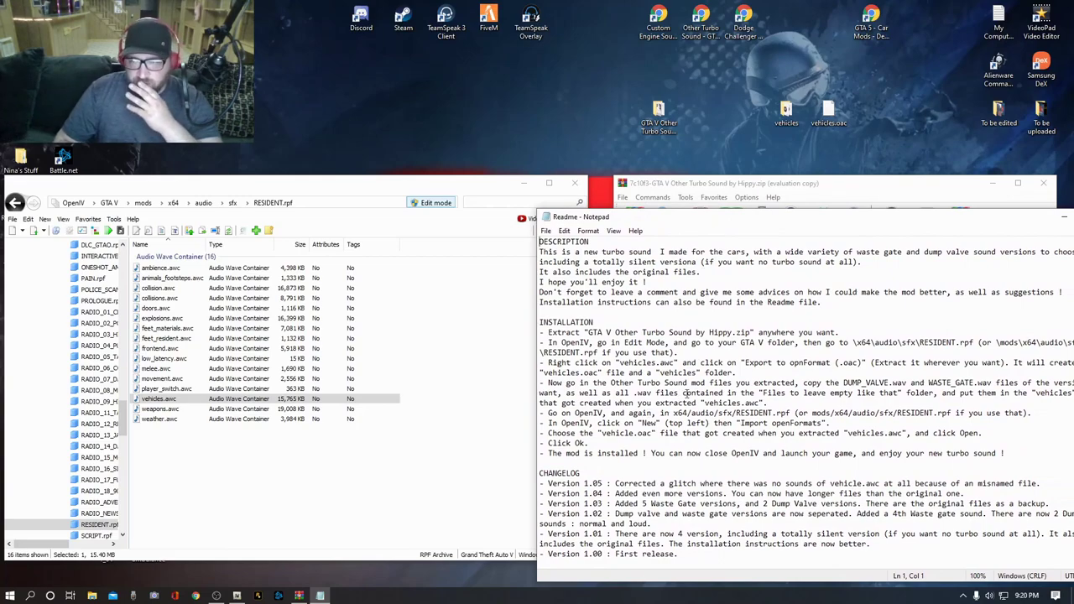
left_click_drag(830, 222, 759, 222)
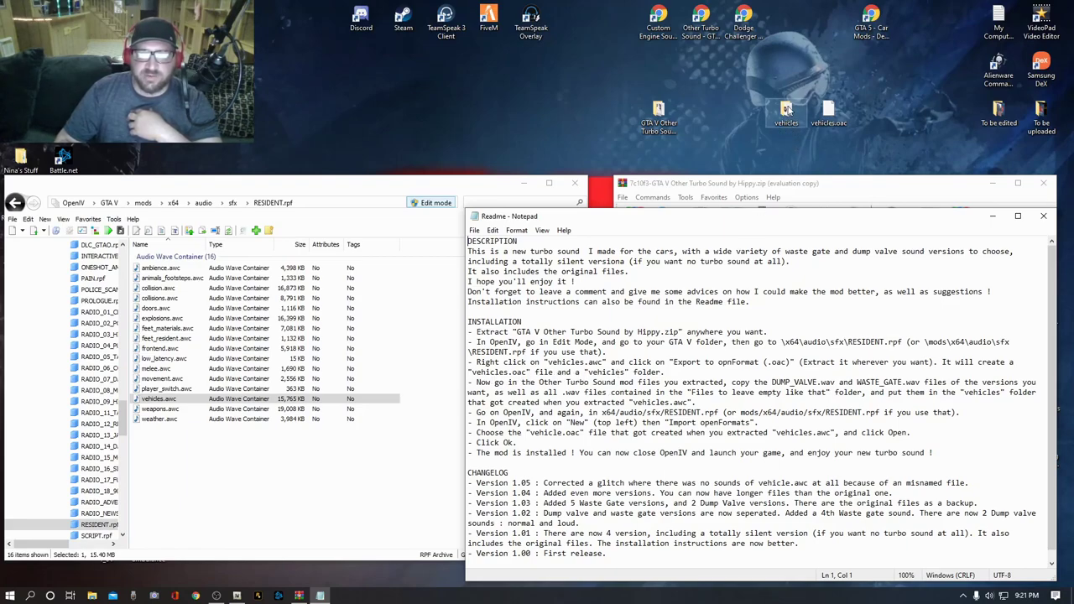
left_click(831, 116)
left_click(777, 143)
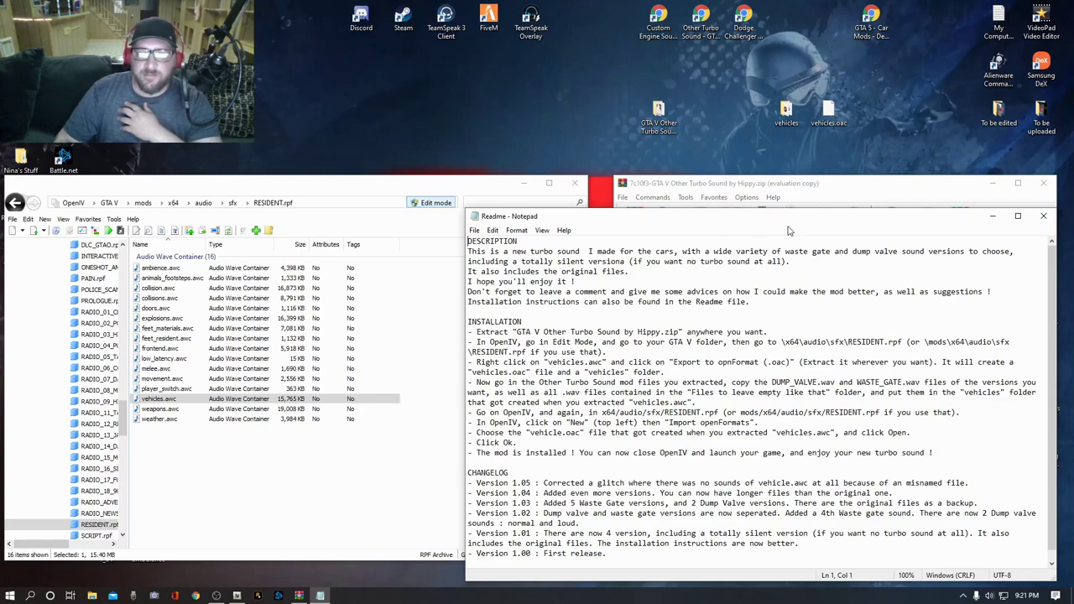
Move the Readme off the archive window, look into the extracted GTA V Other Turbo Sound folder and close it
left_click_drag(706, 221, 620, 384)
left_click(659, 109)
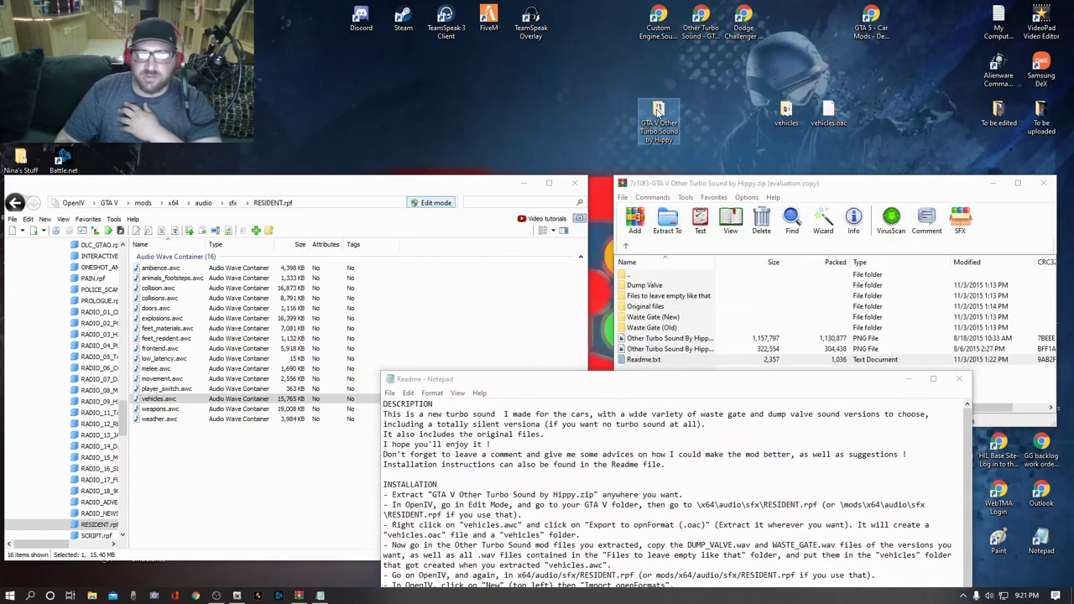
double_click(658, 109)
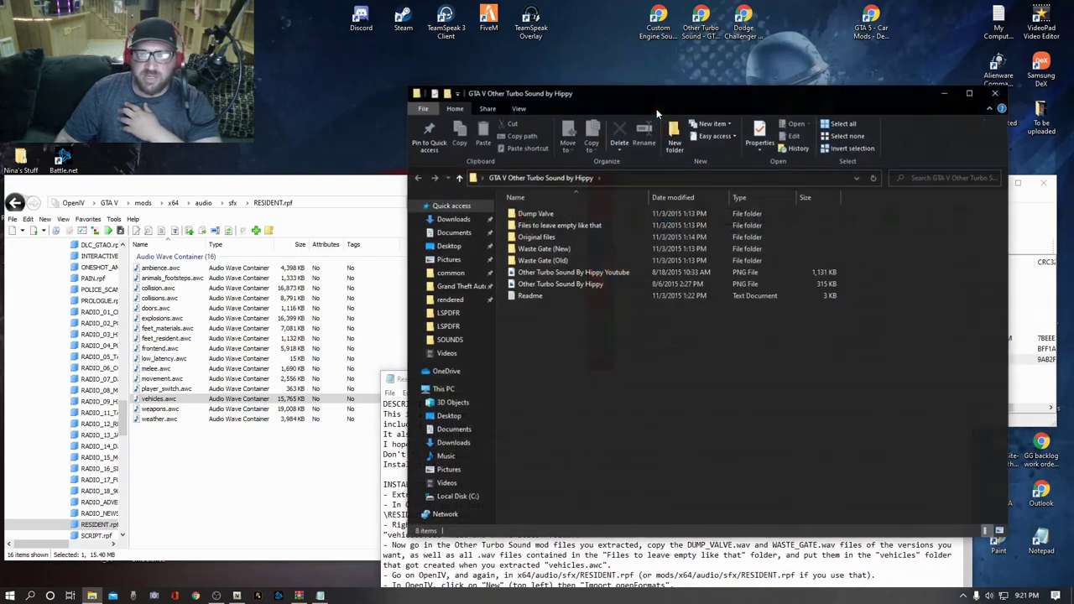
left_click(997, 94)
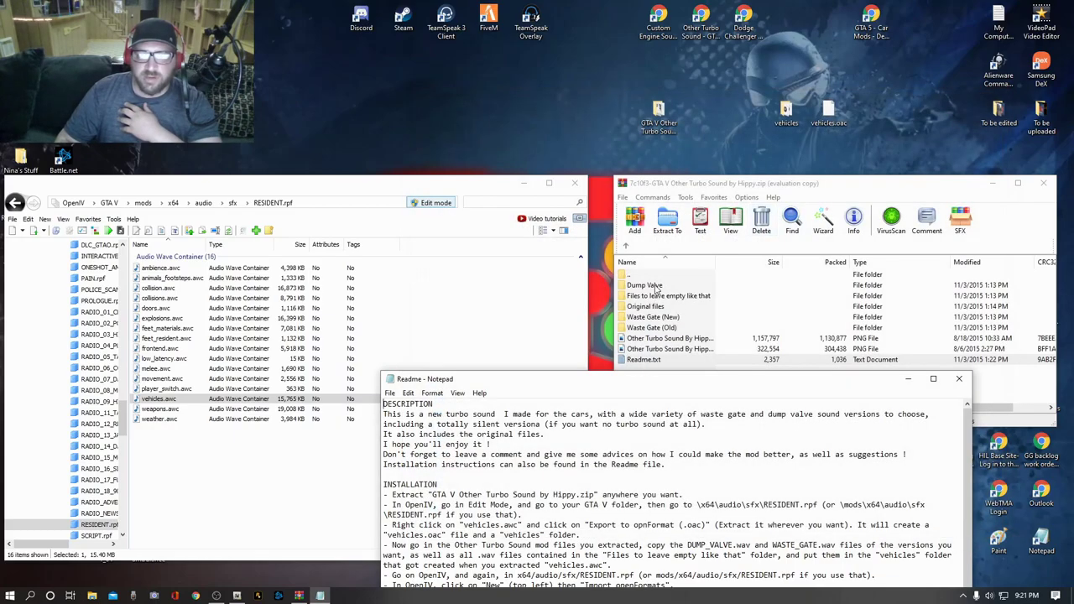
Arrange the Readme over OpenIV, side by side with the WinRAR window of the turbo sound archive
left_click_drag(611, 385, 245, 178)
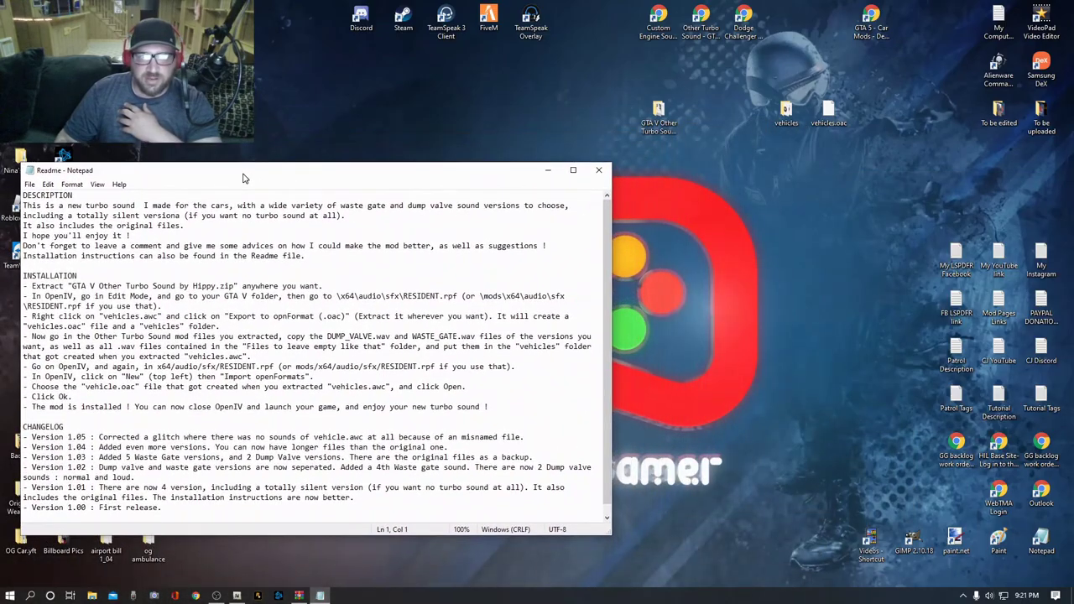
left_click(237, 595)
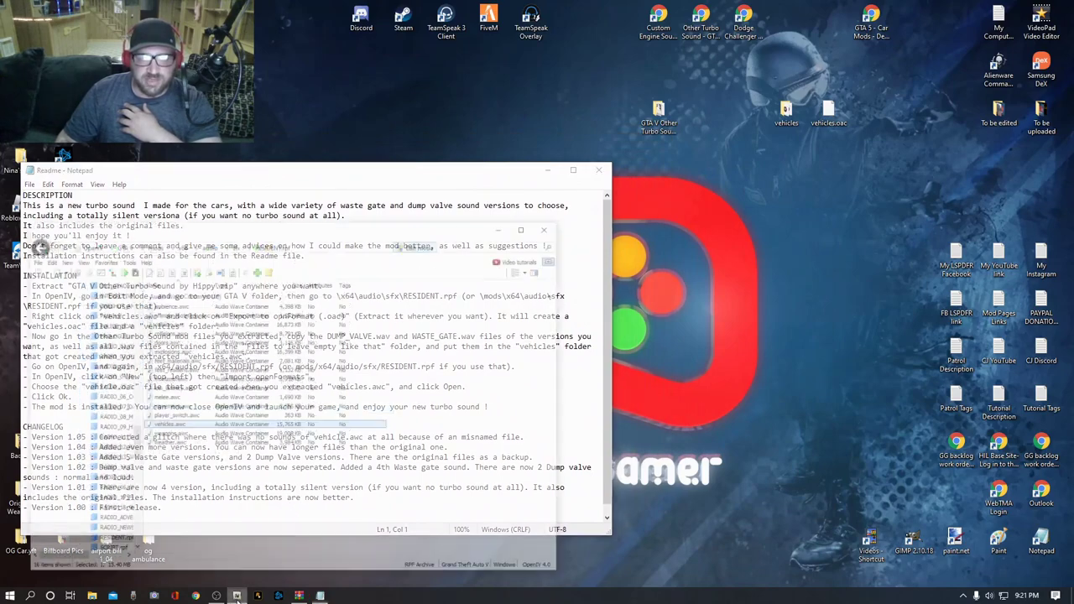
left_click(395, 172)
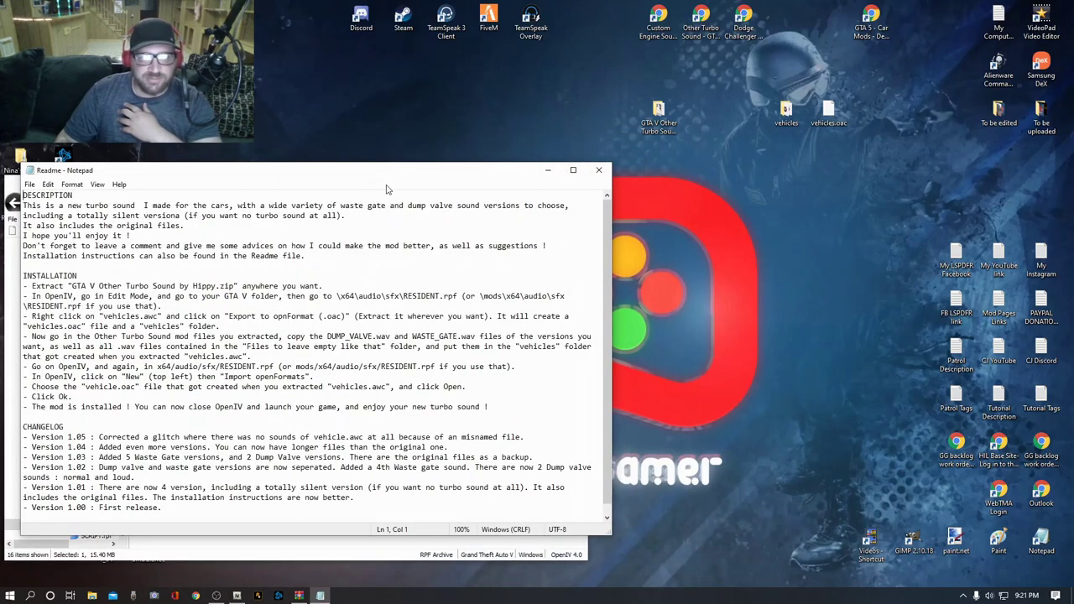
left_click(300, 596)
left_click_drag(422, 179, 412, 190)
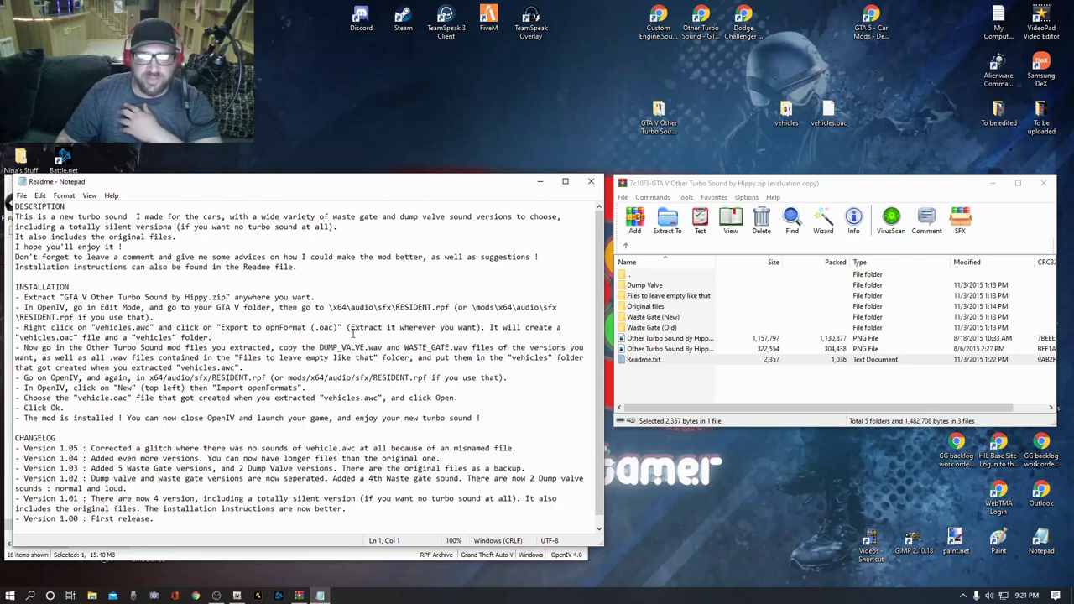